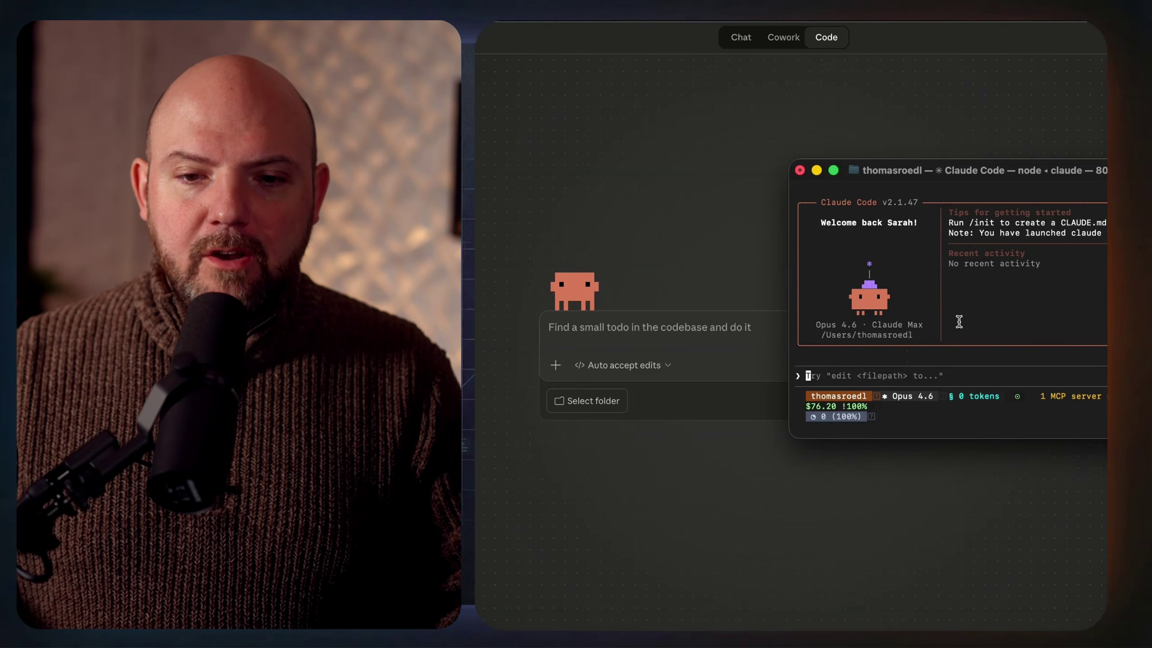
Step: Reposition the Claude Code terminal window, reveal the folder path of its working directory, and close the window
drag(945, 176, 896, 173)
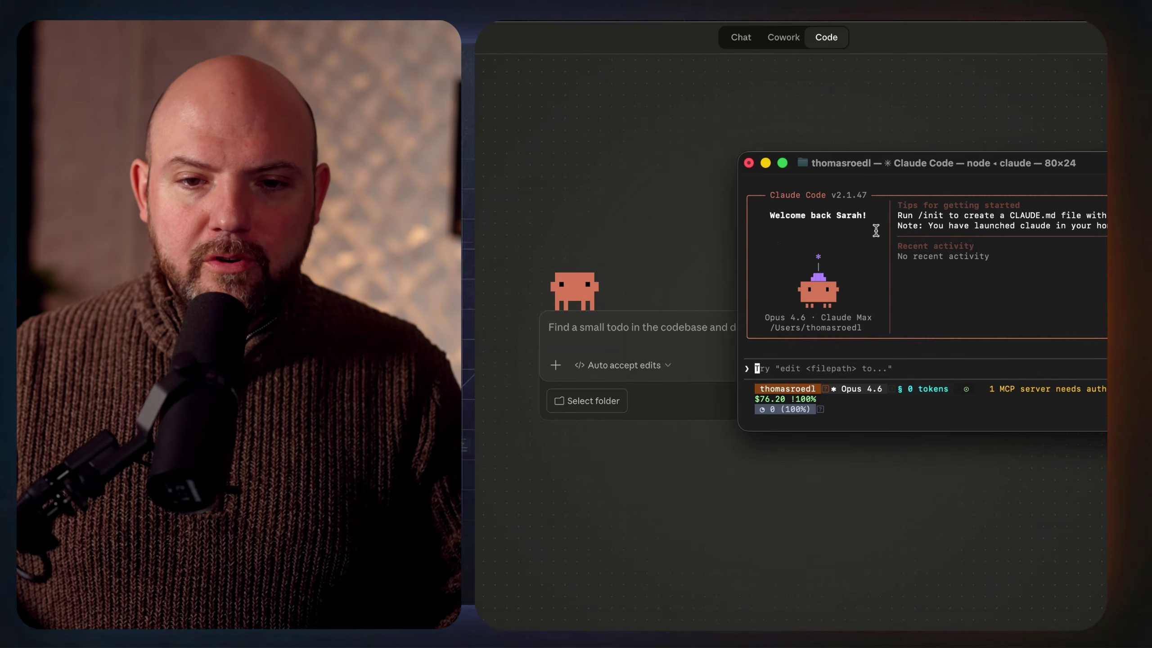
super+click(828, 165)
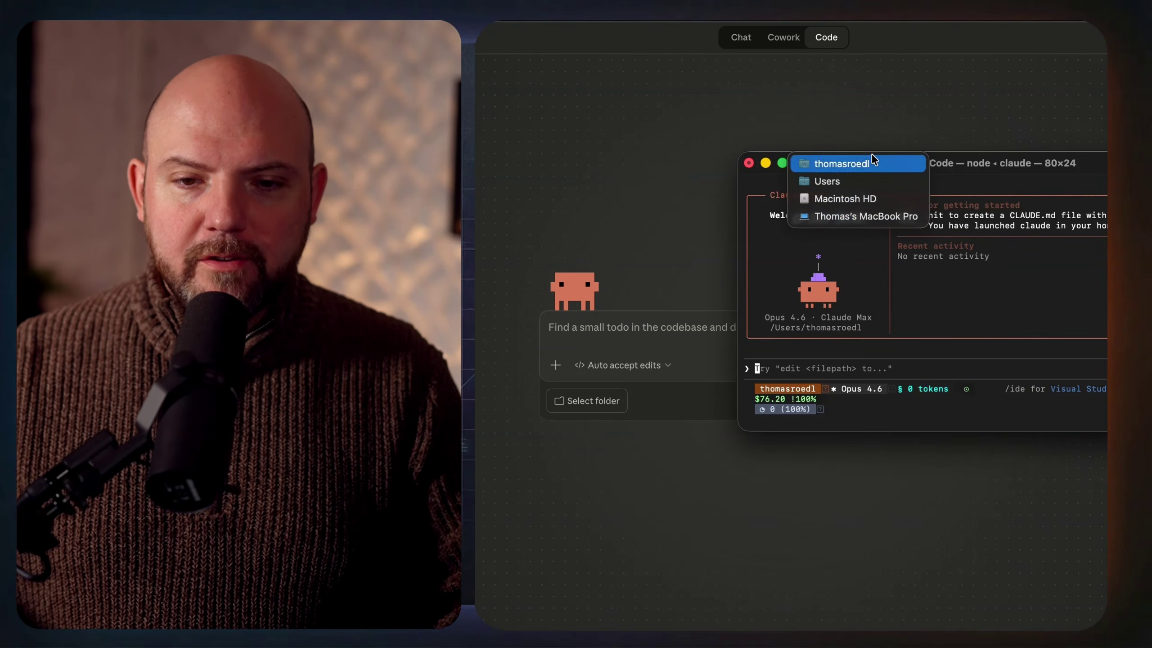
click(1007, 176)
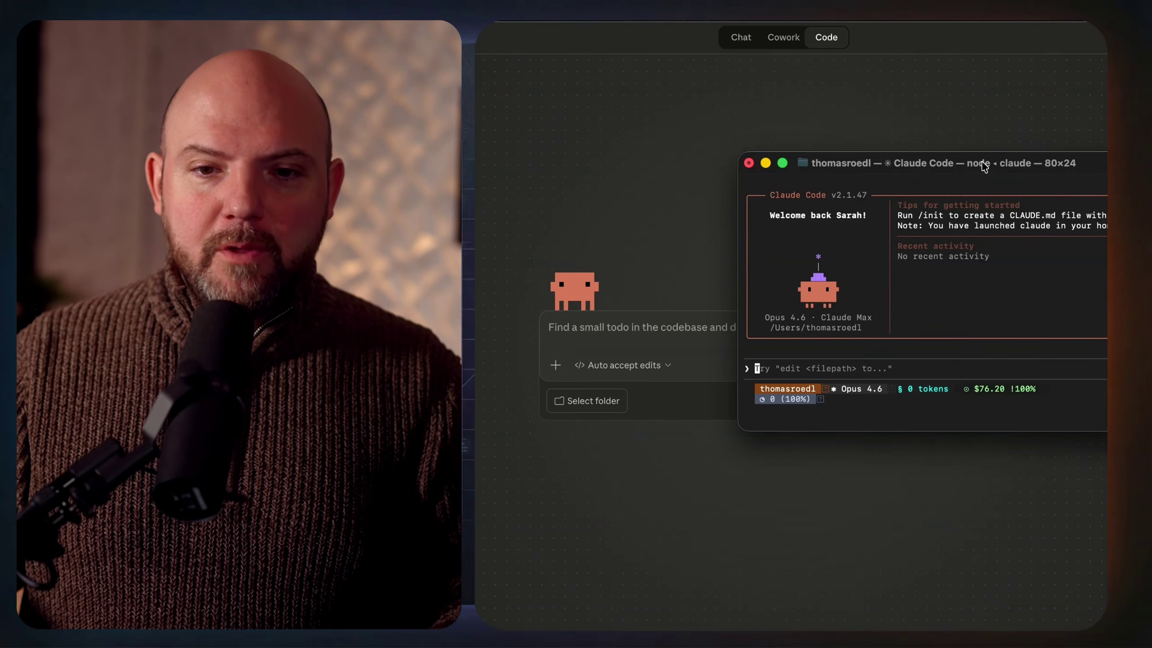
mouse_move(981, 164)
mouse_down()
mouse_move(526, 216)
mouse_move(966, 203)
mouse_move(975, 185)
mouse_up()
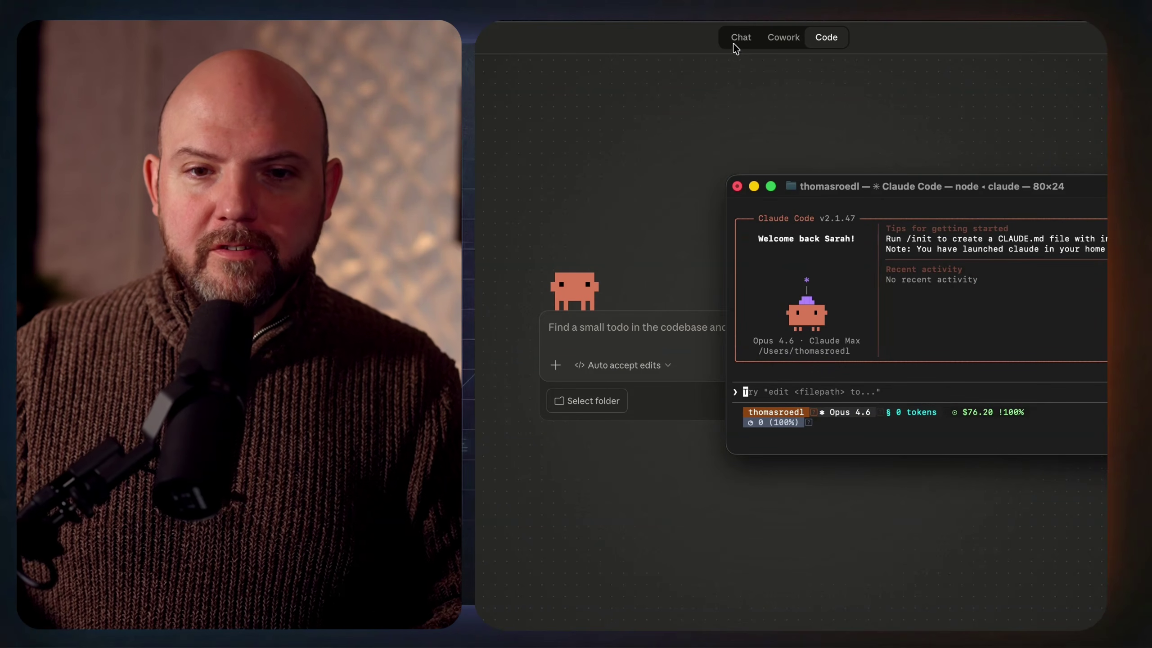
click(738, 187)
Step: Examine the local, SSH and cloud environment options for the coding session
click(988, 415)
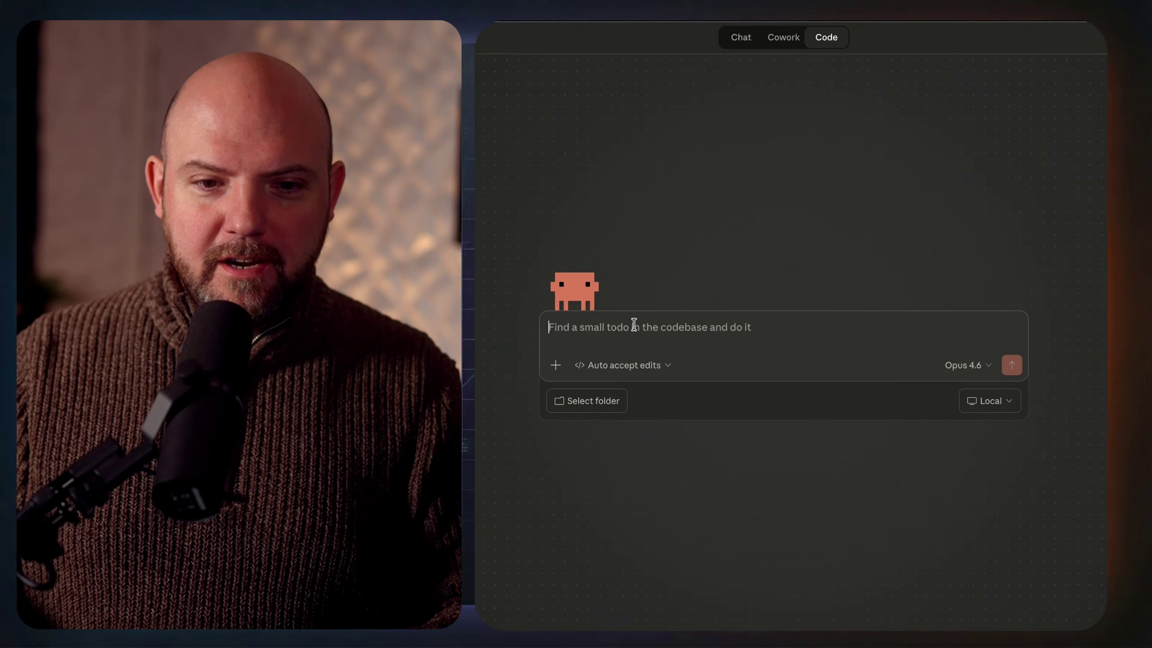
click(592, 400)
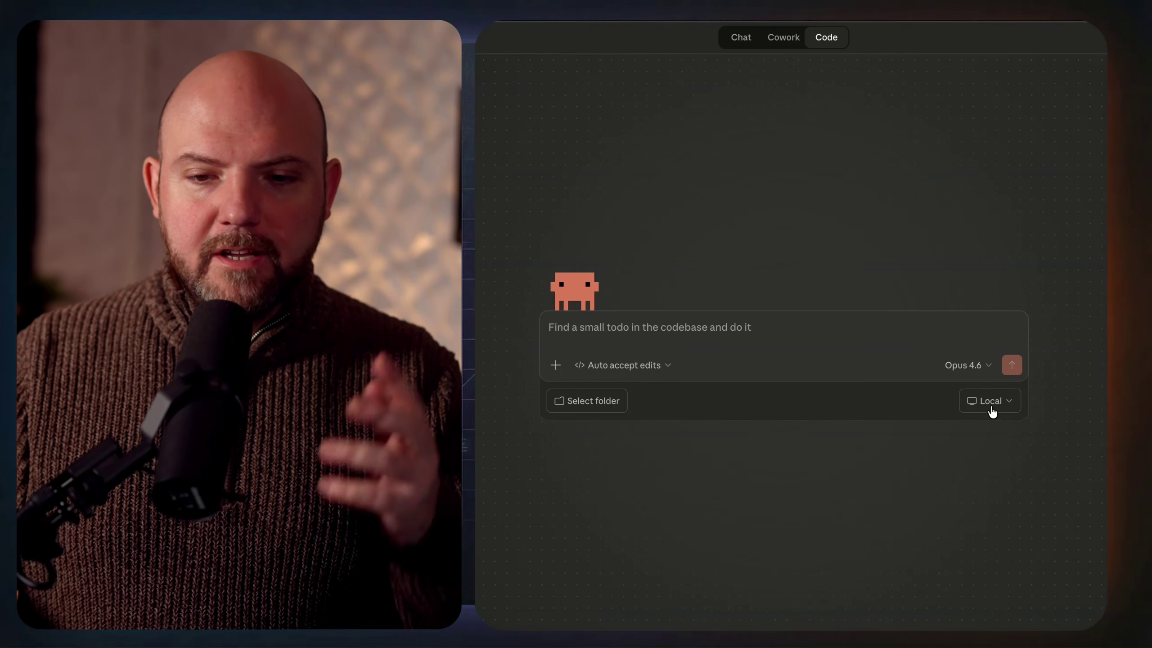
click(993, 406)
click(1052, 522)
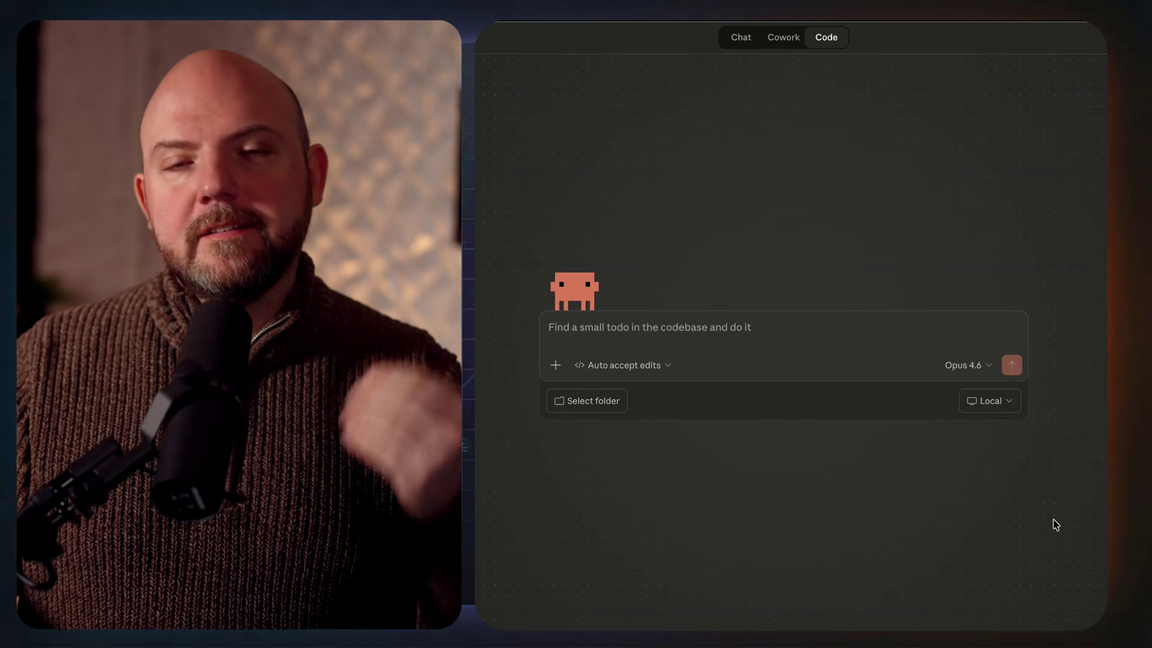
click(986, 408)
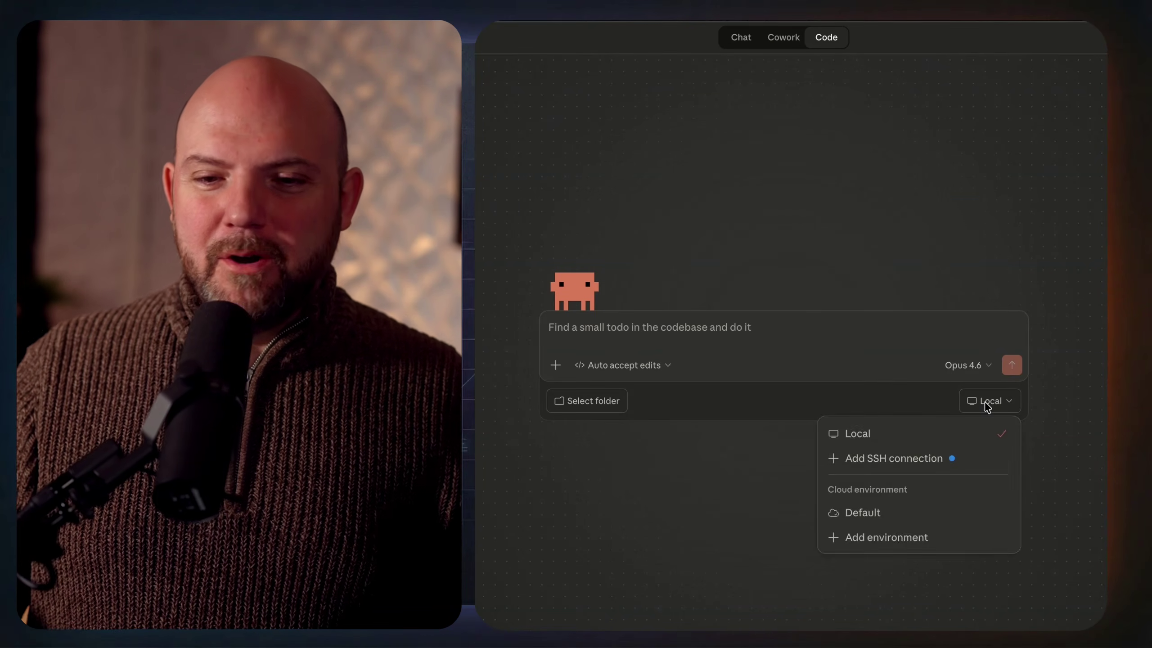
click(986, 408)
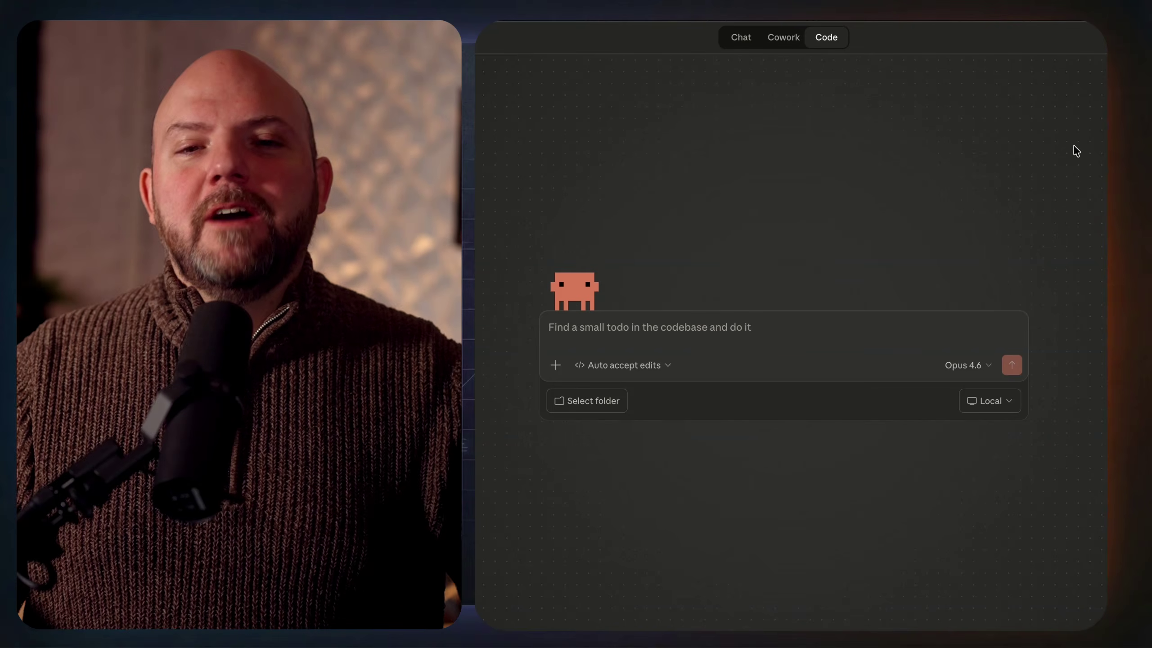
Step: Switch to Cowork and view the recent folders available as its working folder
key(super+2)
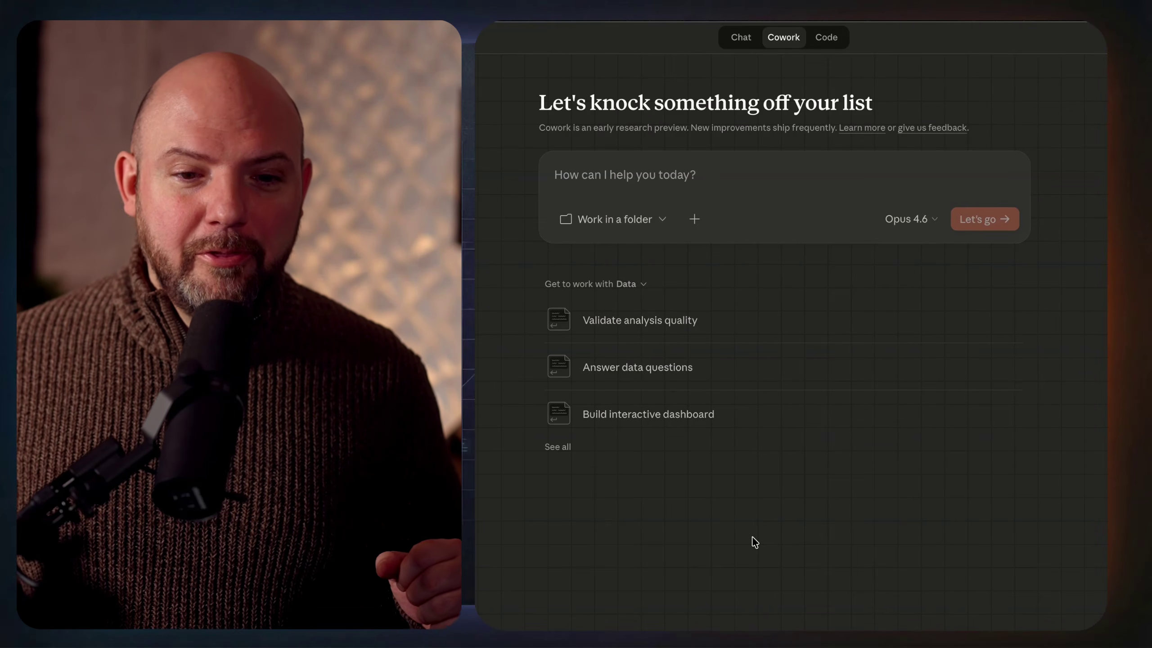
click(653, 221)
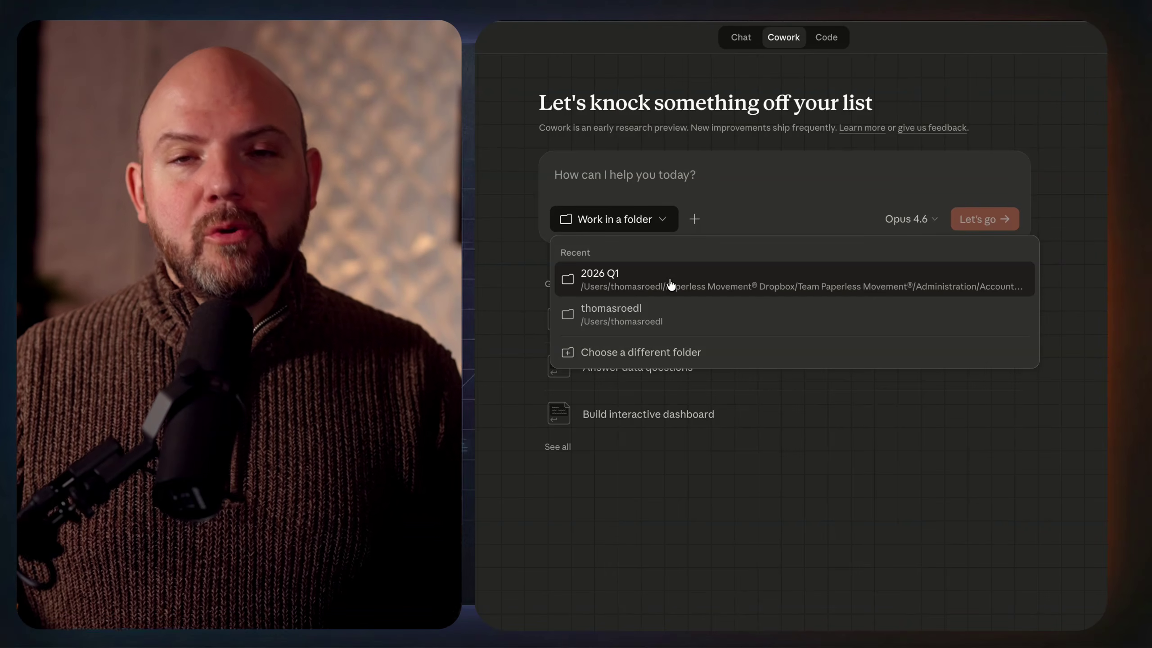
key(Escape)
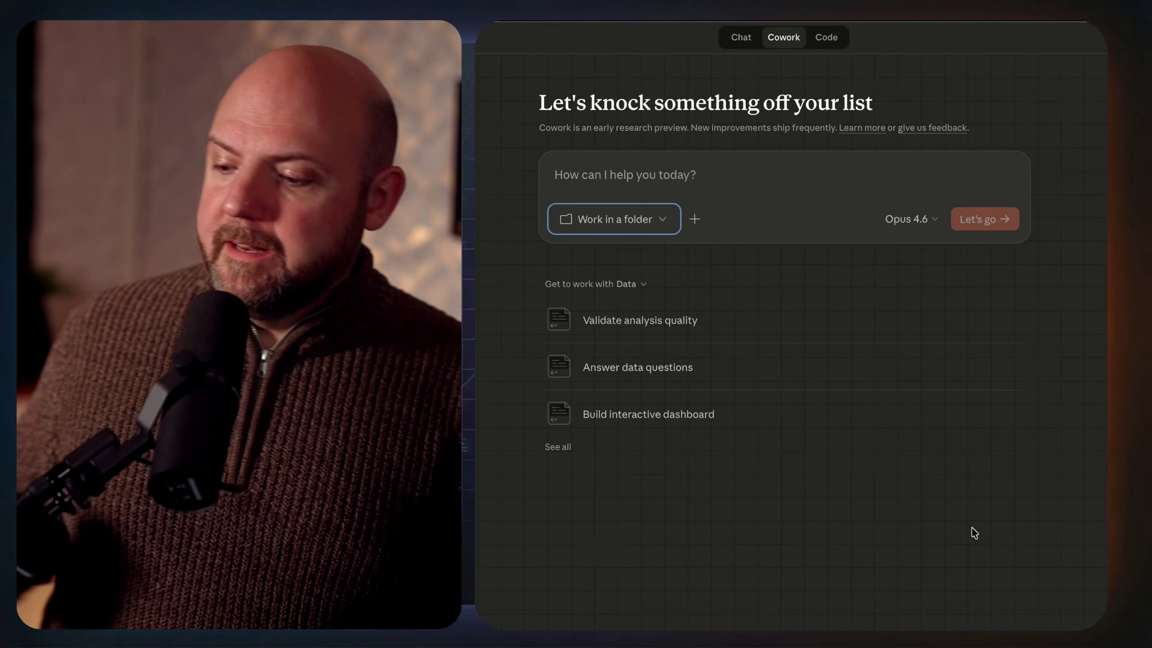
Step: View the options for adding files, projects, connectors and plugins to the Cowork task
click(649, 209)
click(694, 220)
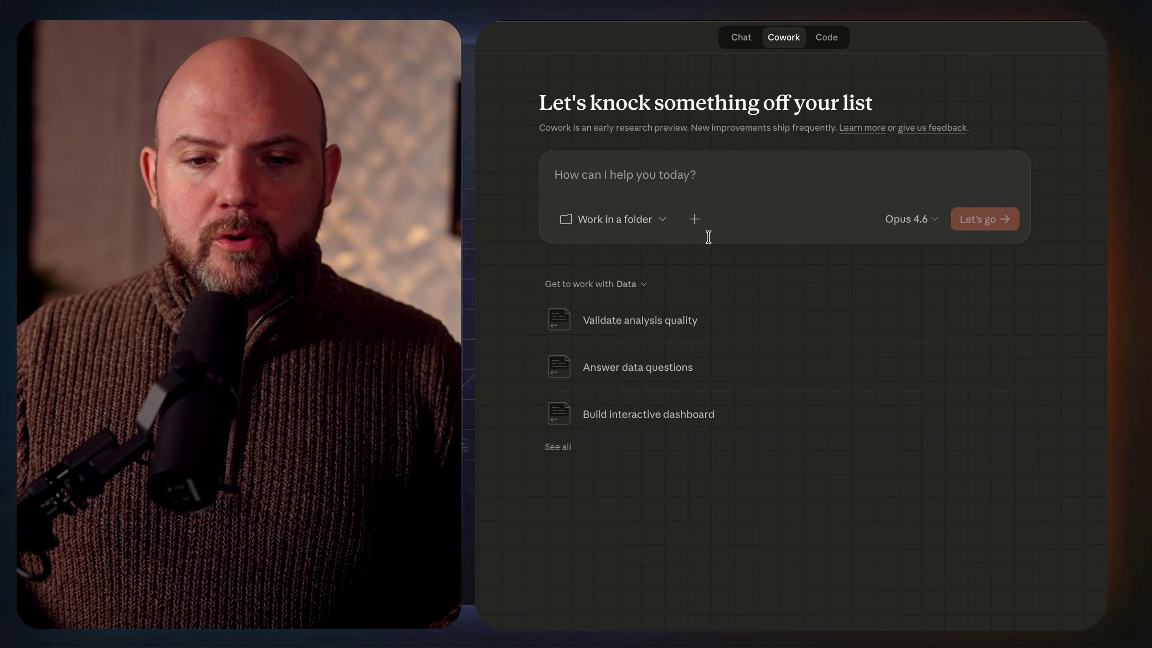
click(695, 219)
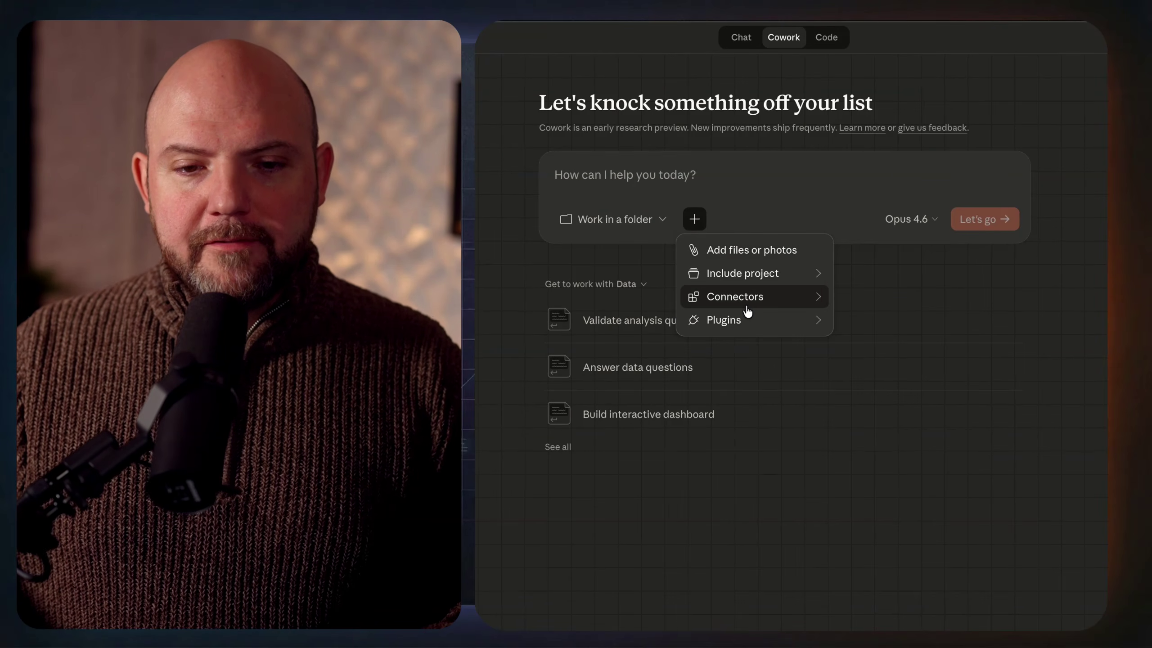
mouse_move(748, 310)
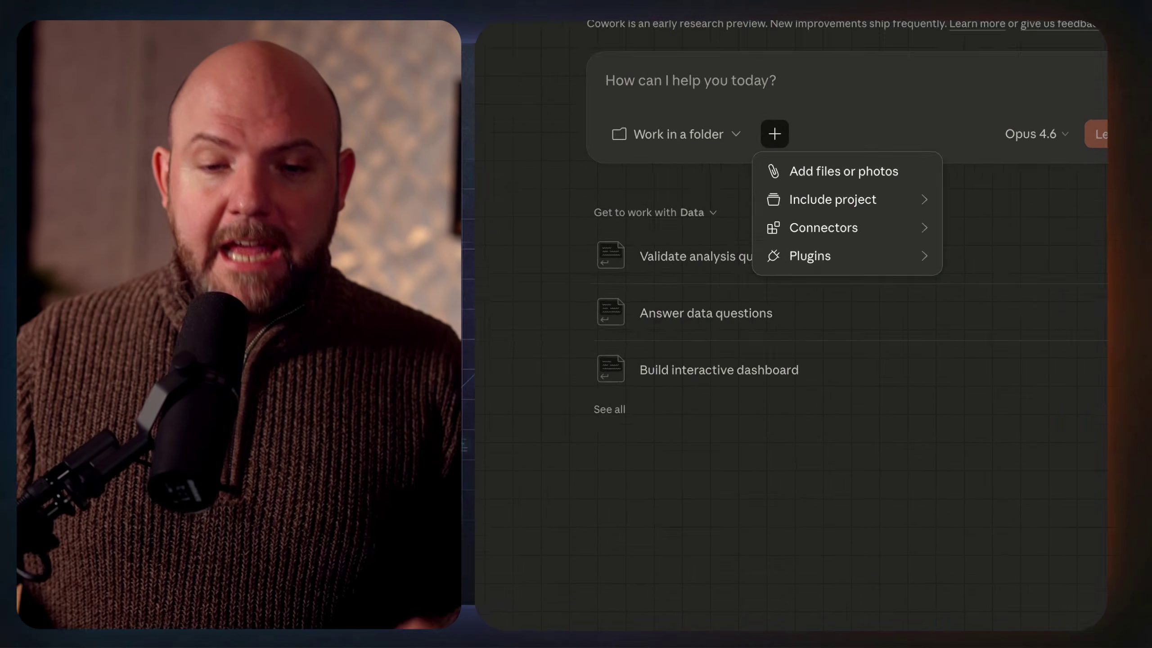
key(Escape)
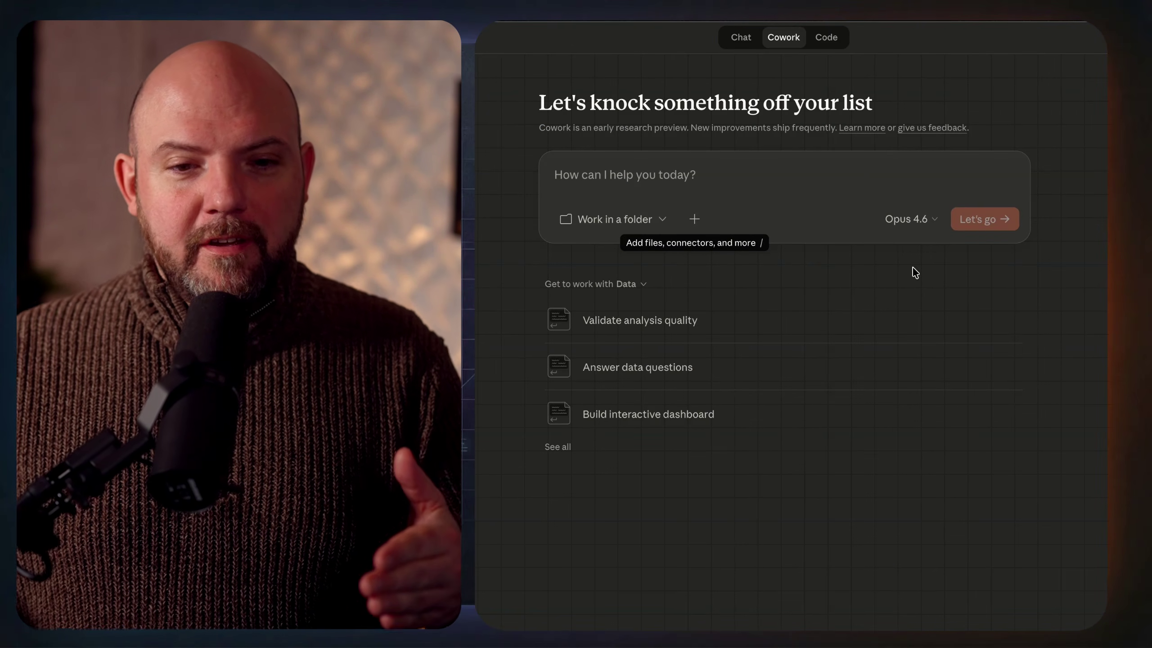
Step: Examine the list of Cowork connectors, including those enabled and those still available to connect
click(819, 209)
click(694, 219)
mouse_move(766, 292)
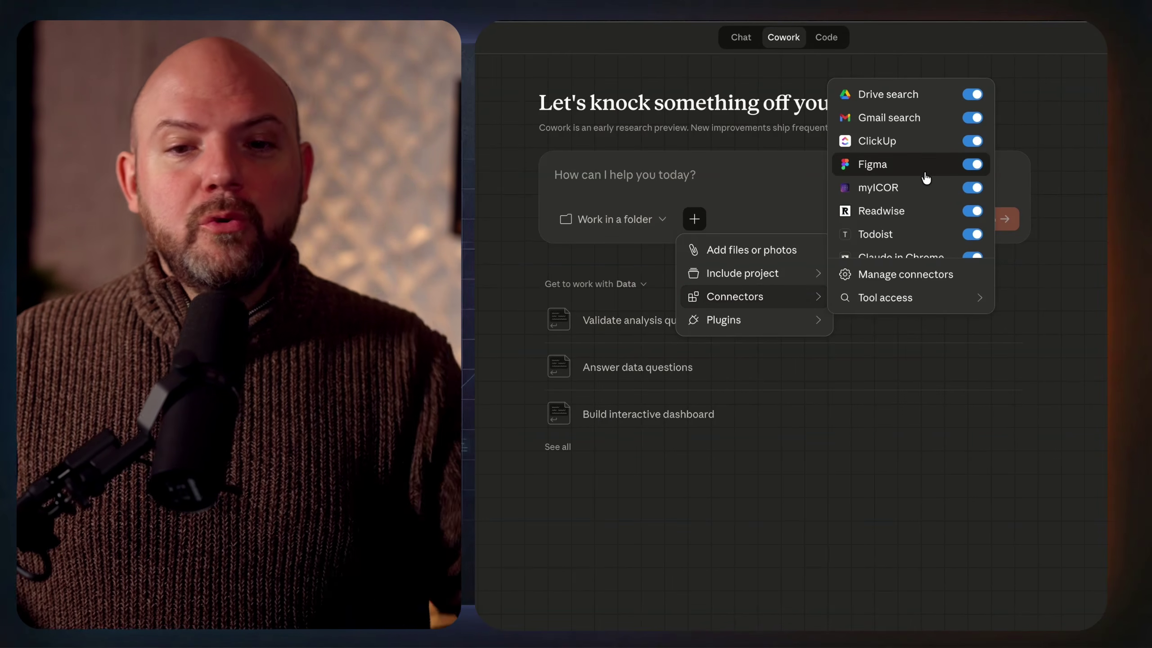
scroll(927, 193, down, 2)
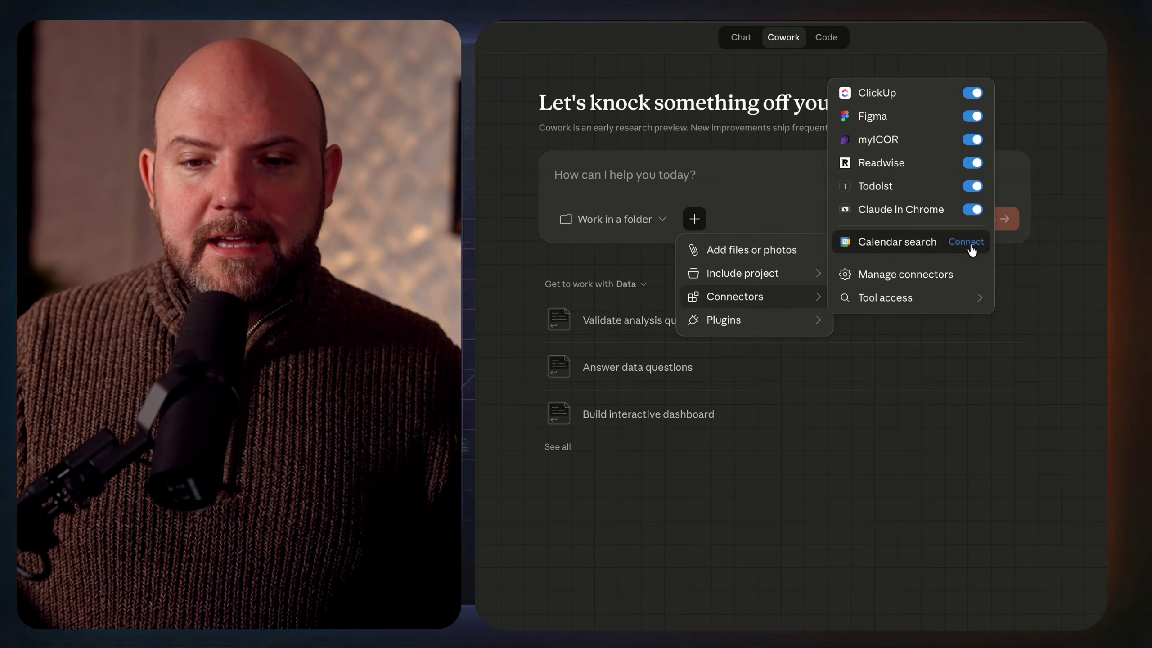
scroll(928, 190, up, 2)
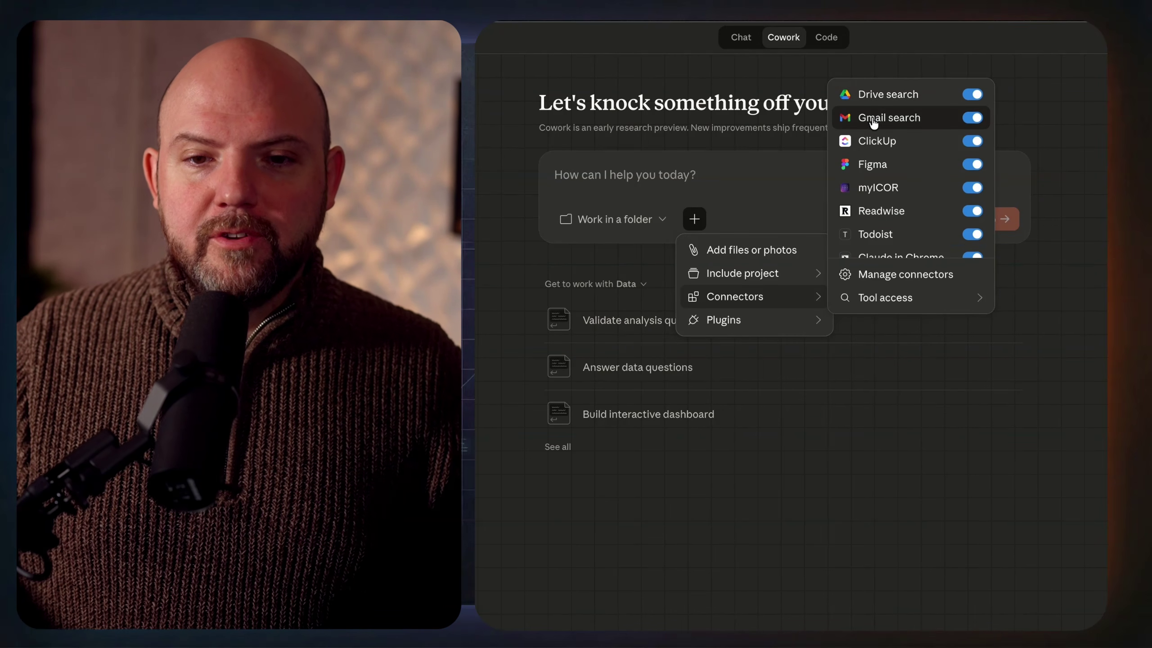
scroll(913, 239, down, 2)
scroll(921, 236, up, 2)
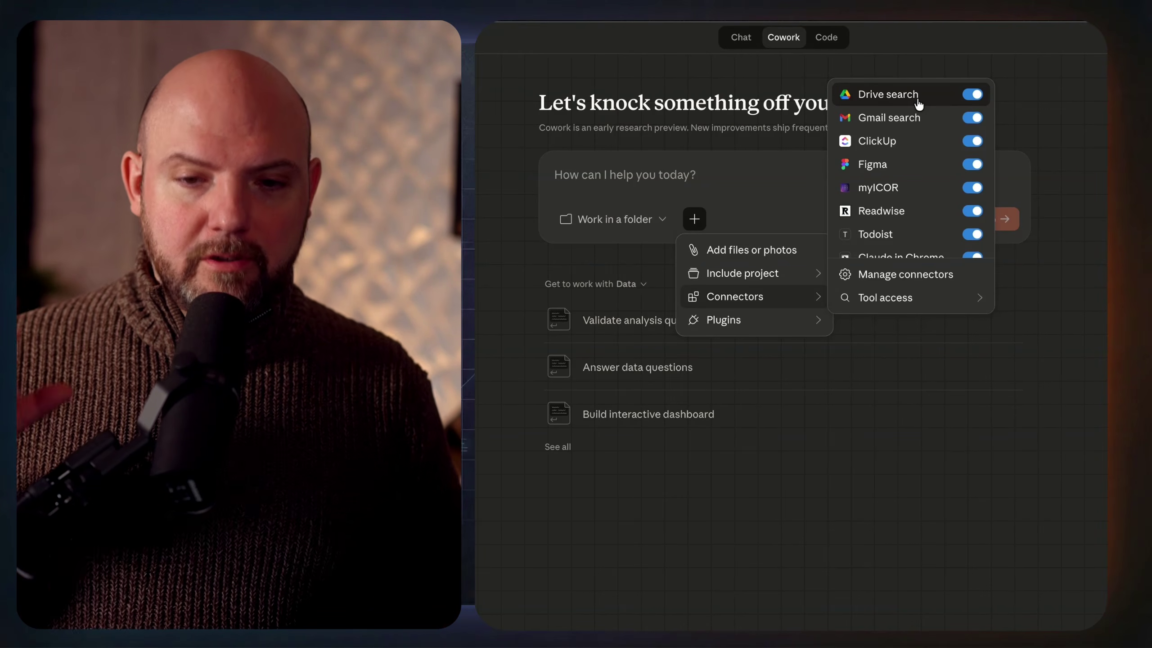
Step: Connect the Calendar search connector and authorise its access with a Google account
scroll(928, 191, down, 2)
key(Escape)
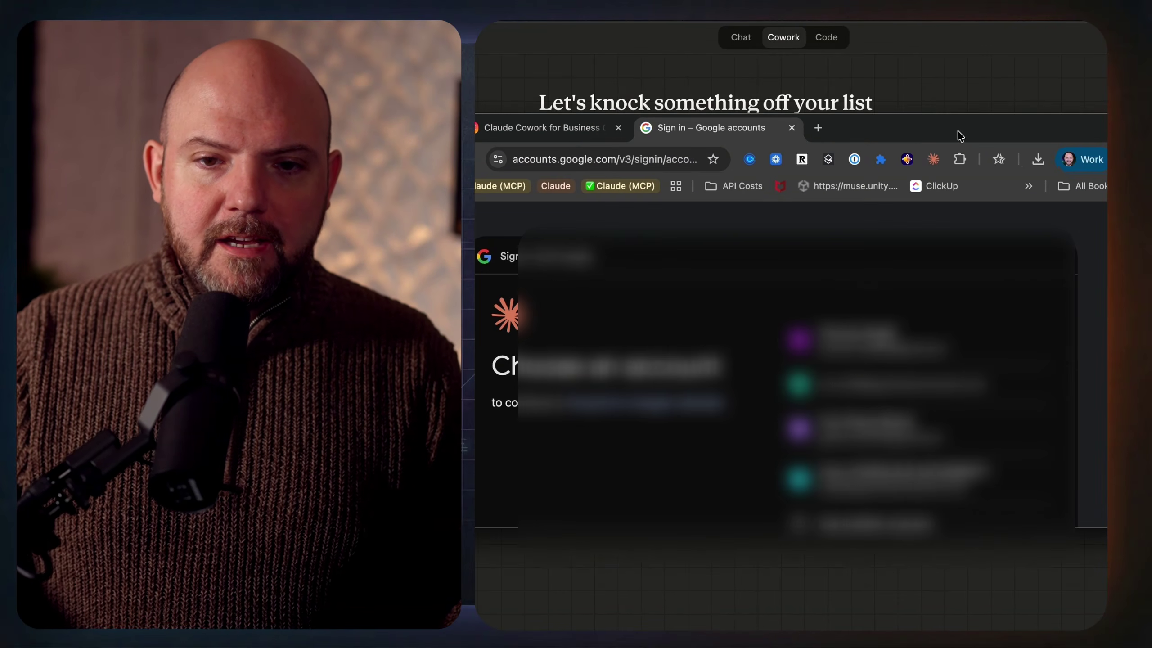
click(930, 302)
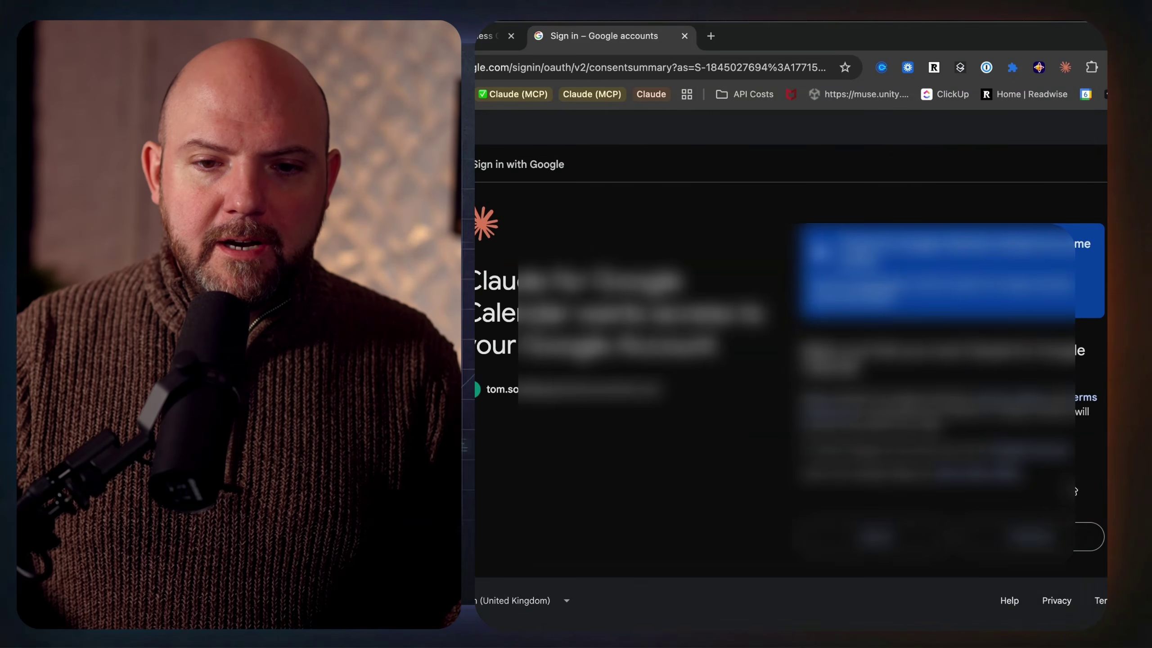
click(1044, 531)
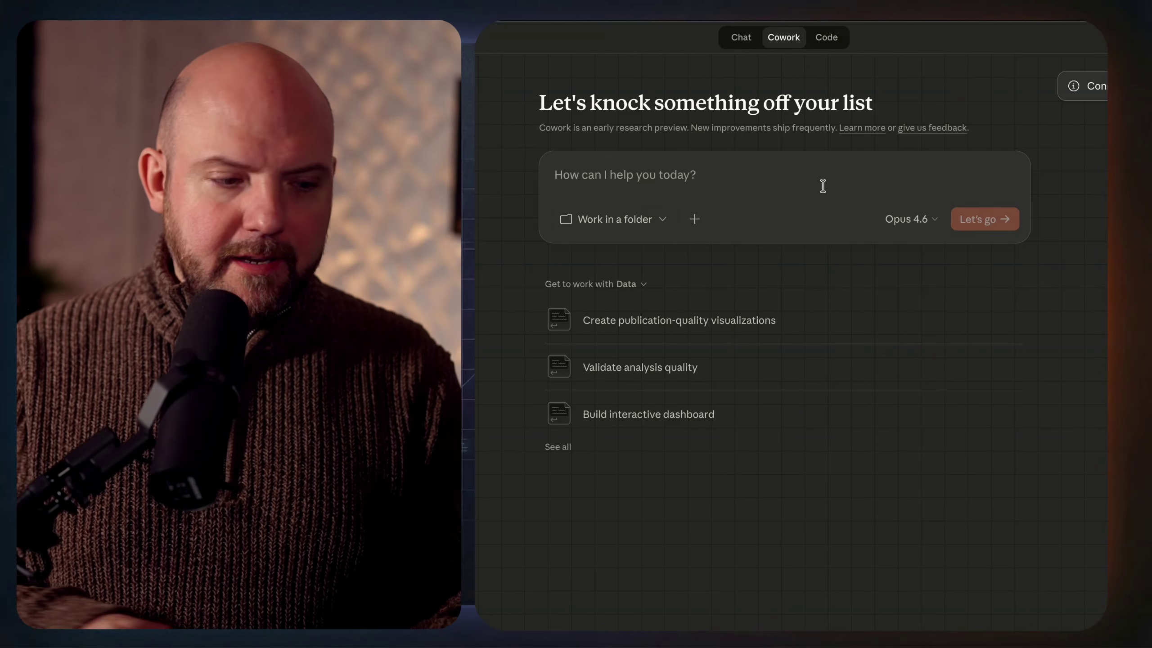
Step: Ask Cowork "what were my past three events?"
text(what were my past three e)
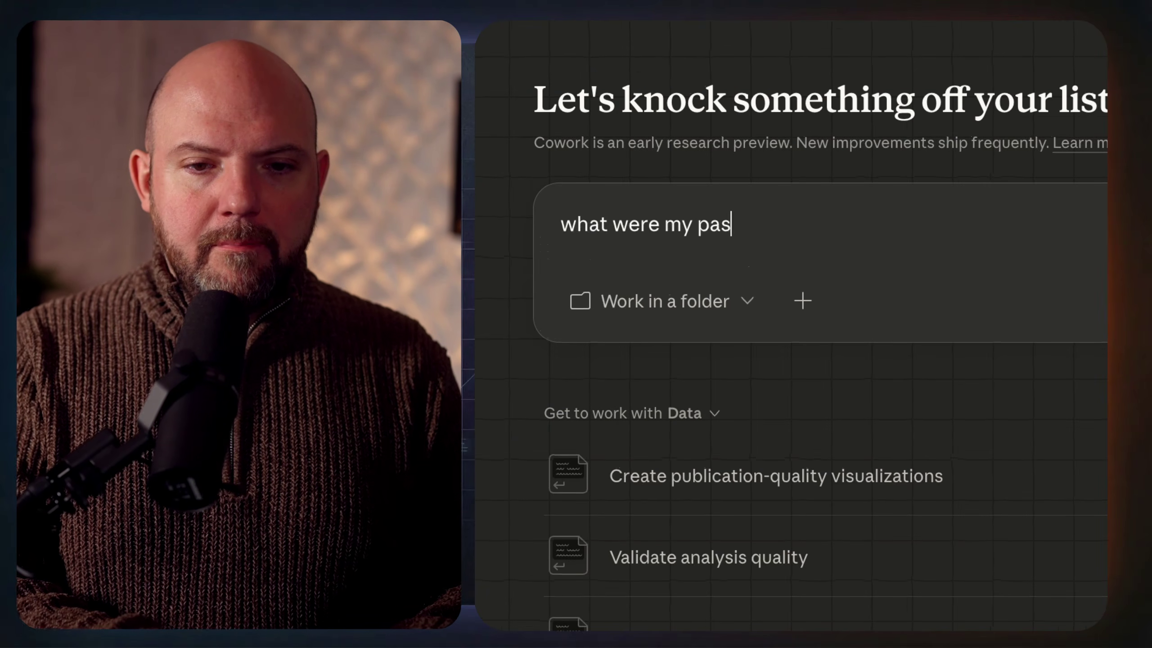
text(vents?)
key(Return)
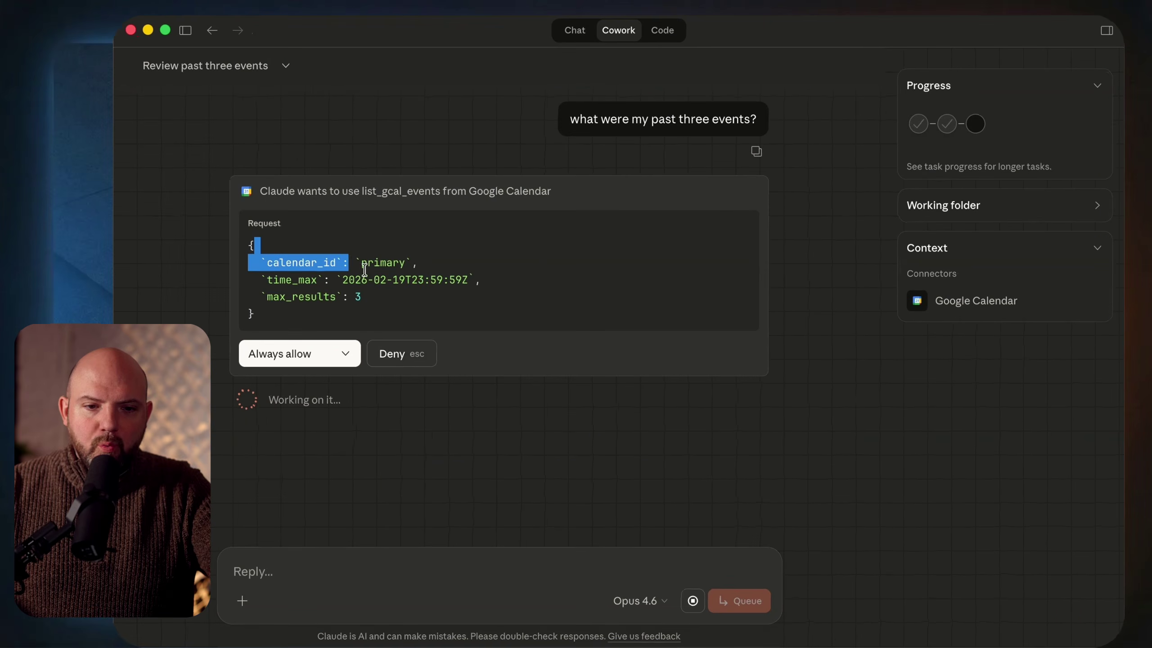
Step: Inspect the calendar_id, time_max and max_results parameters of the list_gcal_events request, and always allow this Google Calendar tool
drag(364, 270, 527, 299)
click(538, 310)
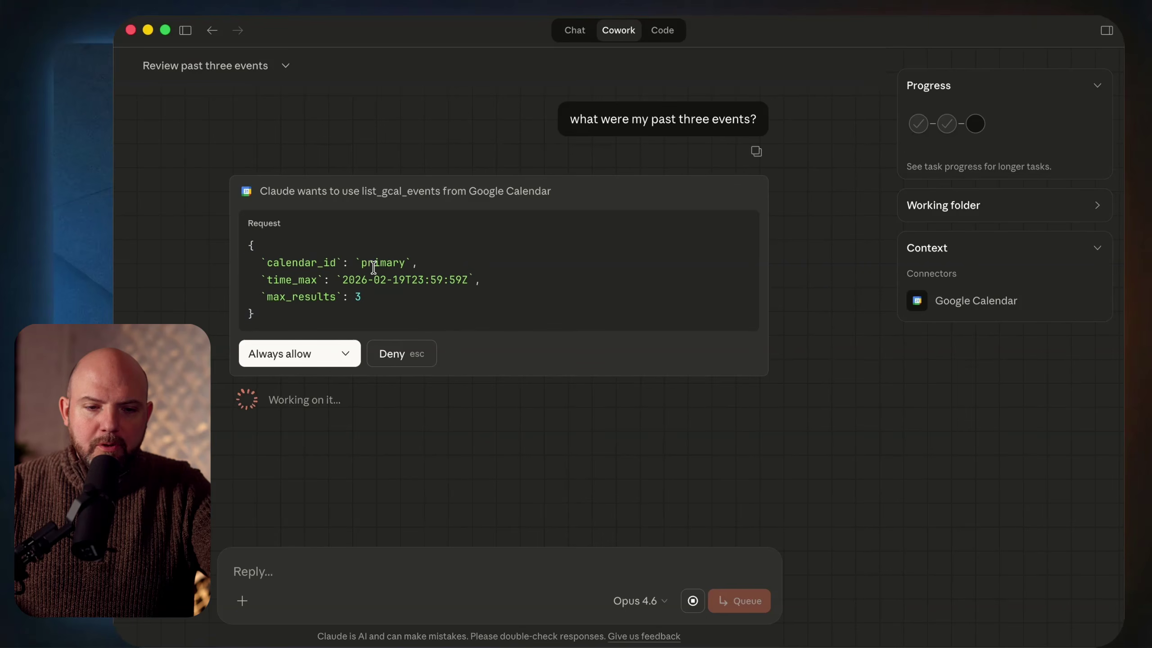
drag(250, 219, 406, 317)
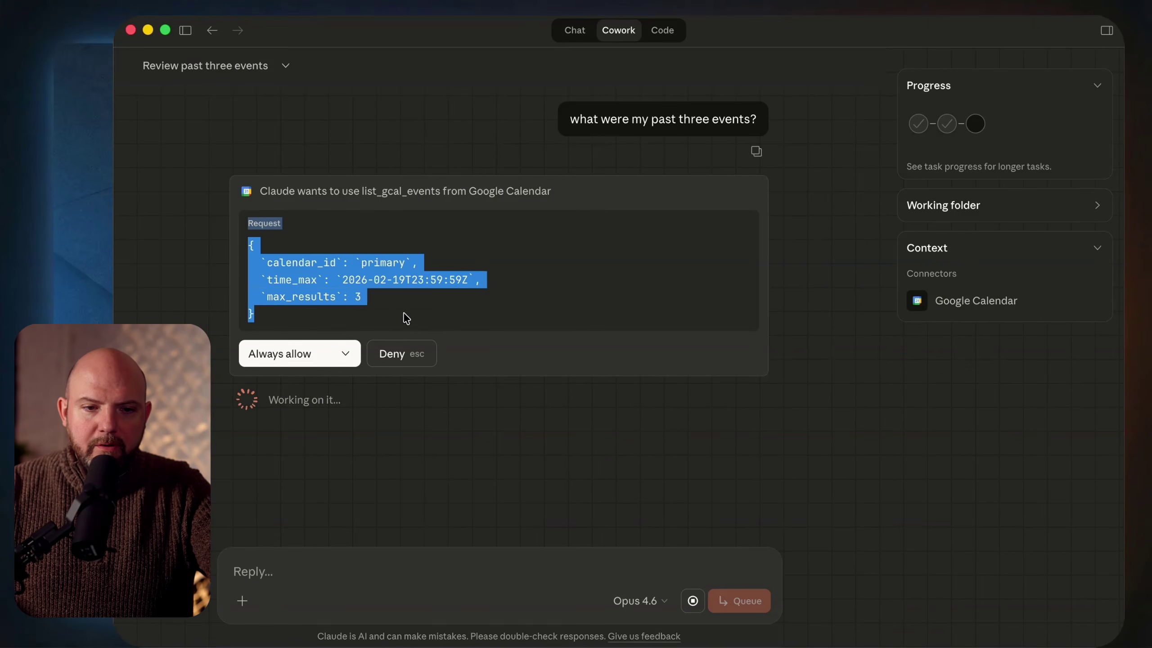
click(554, 338)
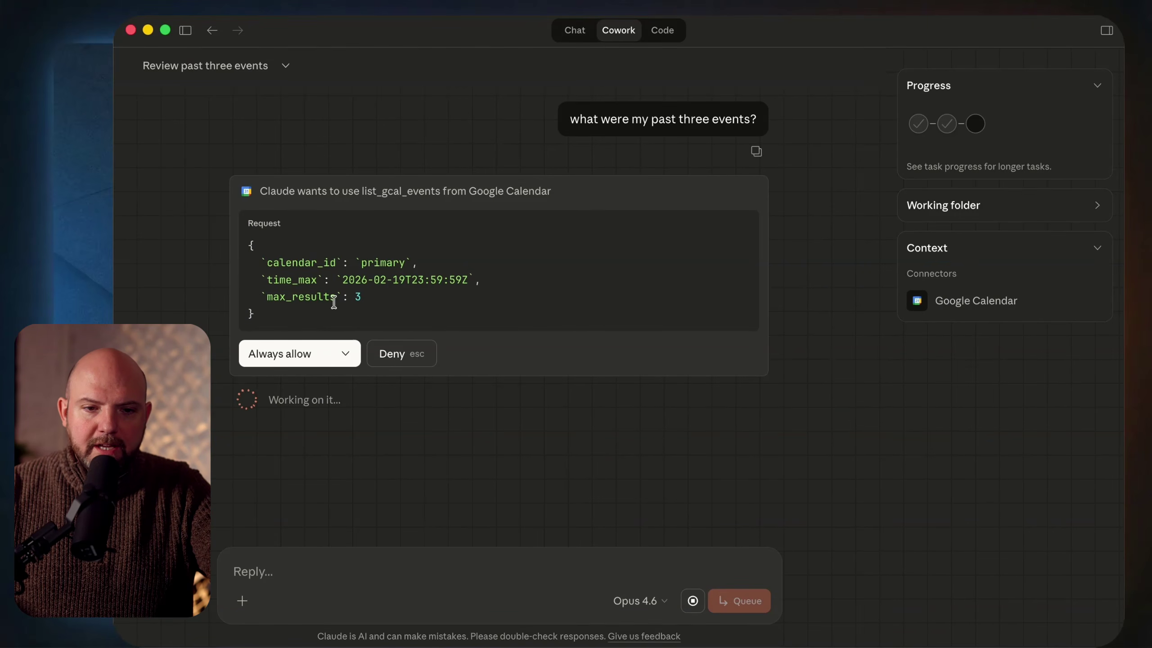
drag(342, 297, 401, 300)
click(378, 292)
drag(316, 278, 519, 284)
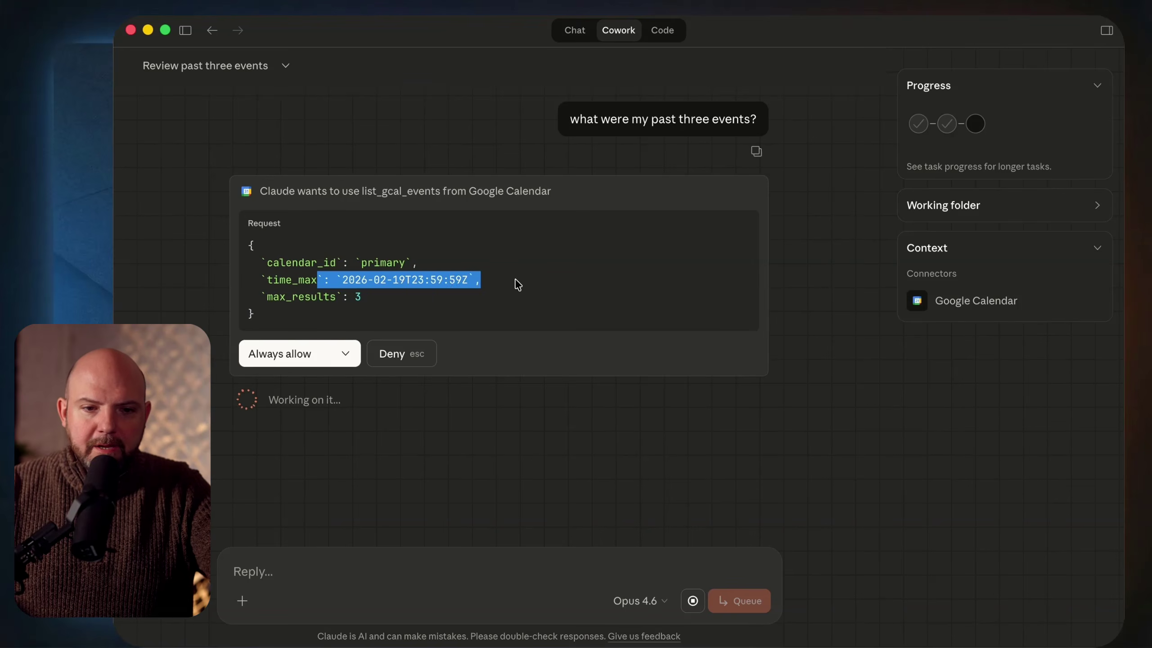
click(466, 292)
drag(298, 263, 417, 255)
click(530, 307)
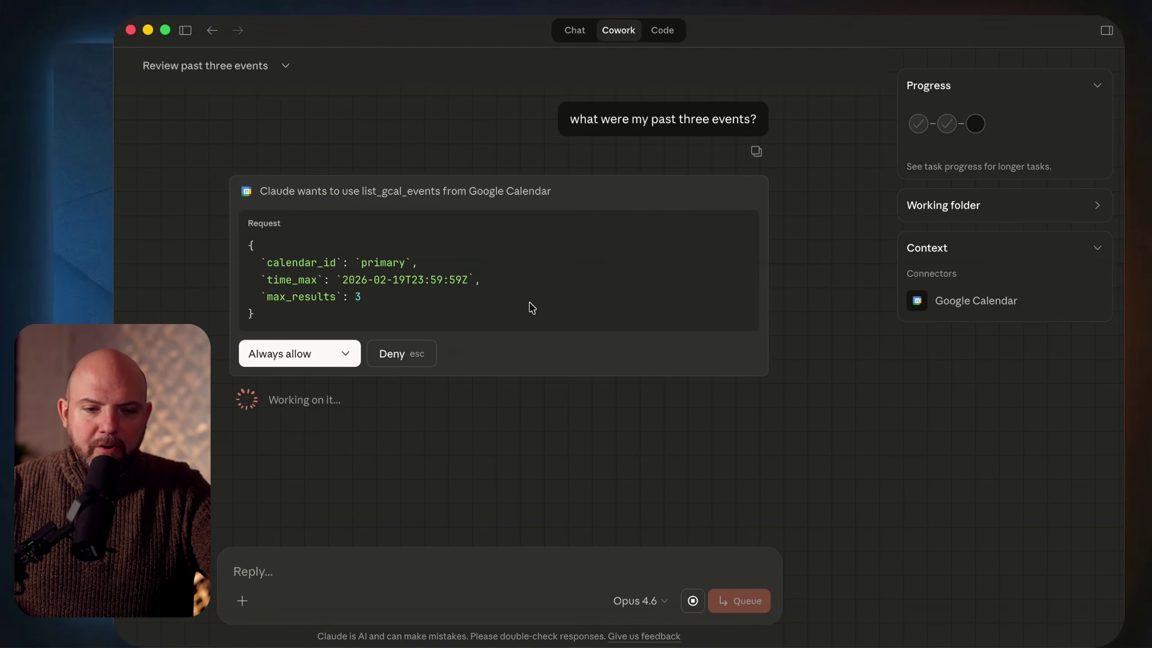
click(282, 356)
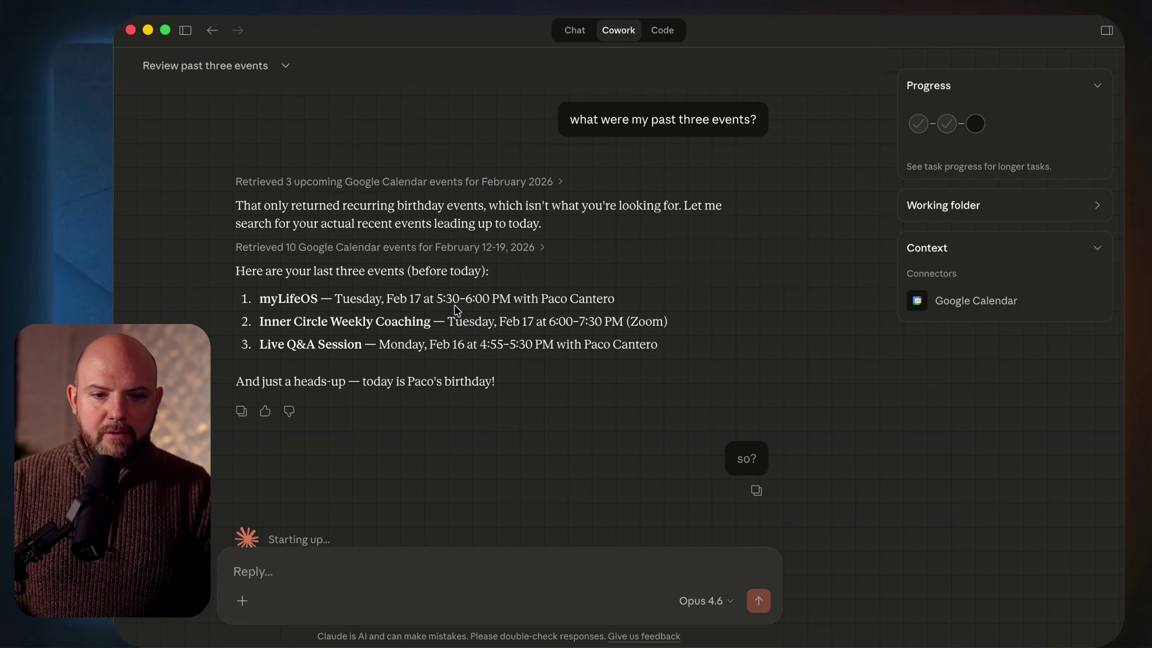
Step: Read through the answer about the past three events and switch to Terminal
scroll(485, 367, down, 3)
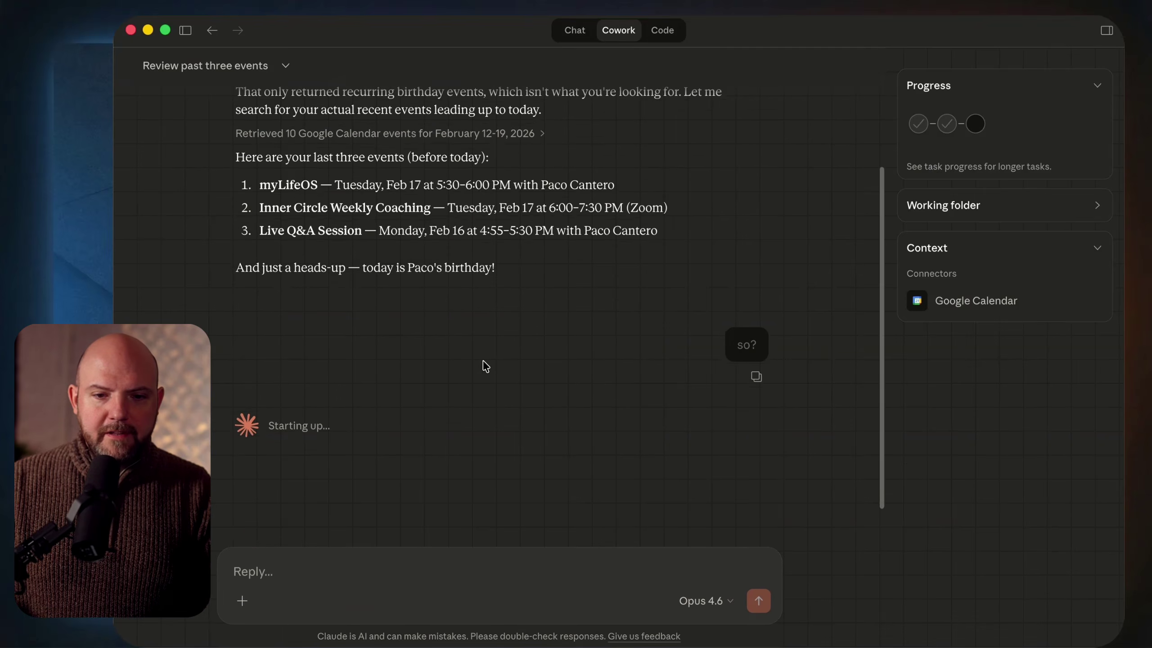
scroll(485, 367, up, 3)
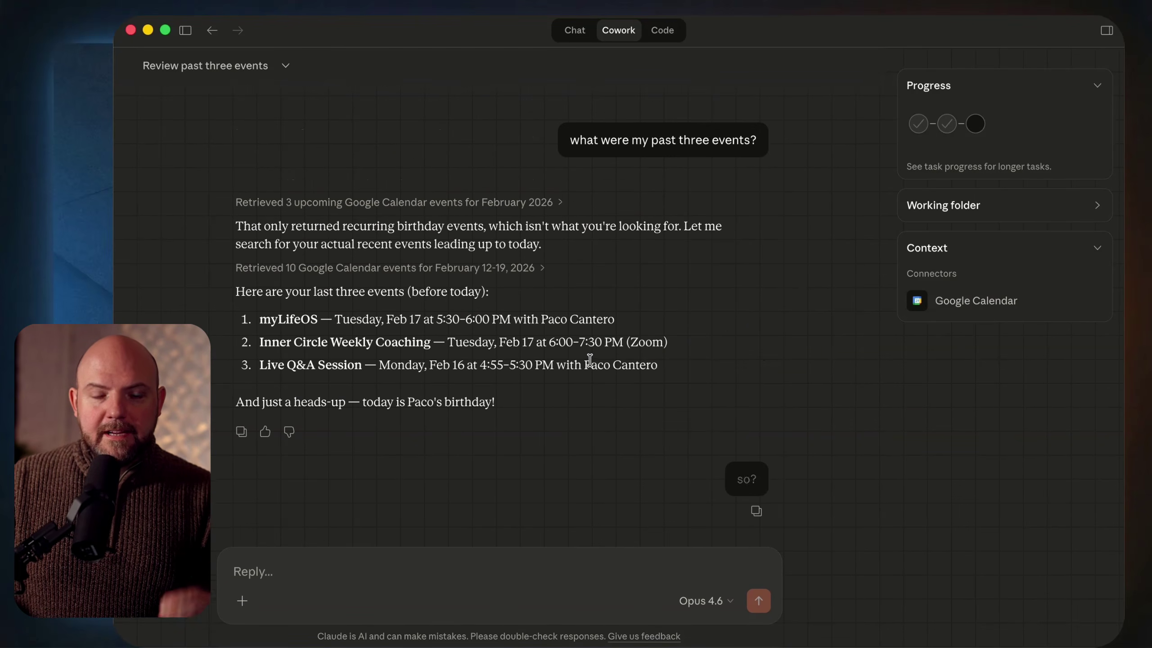
mouse_move(590, 647)
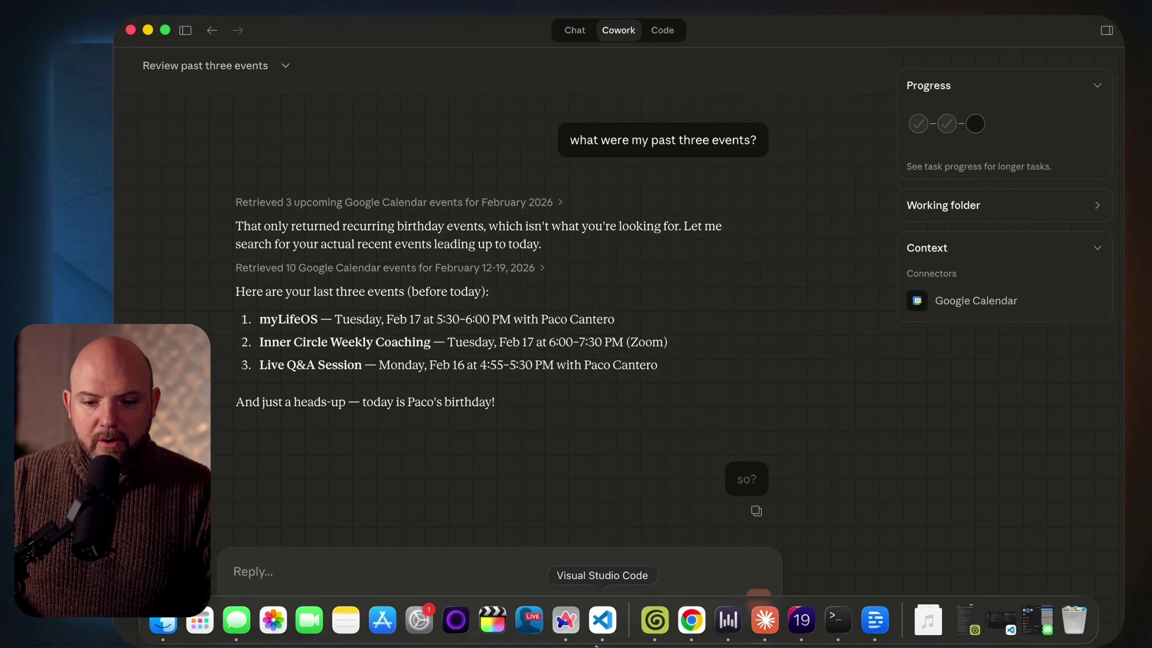
click(838, 620)
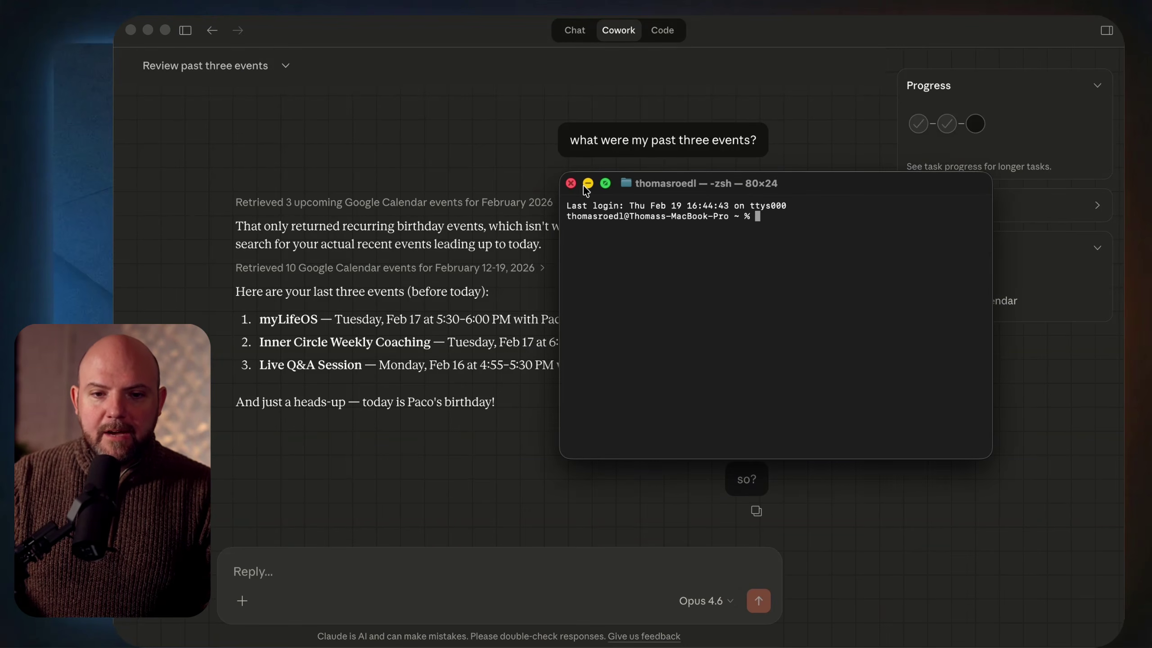
Step: Close the Terminal window and expand the Working folder section of the Cowork task
click(571, 183)
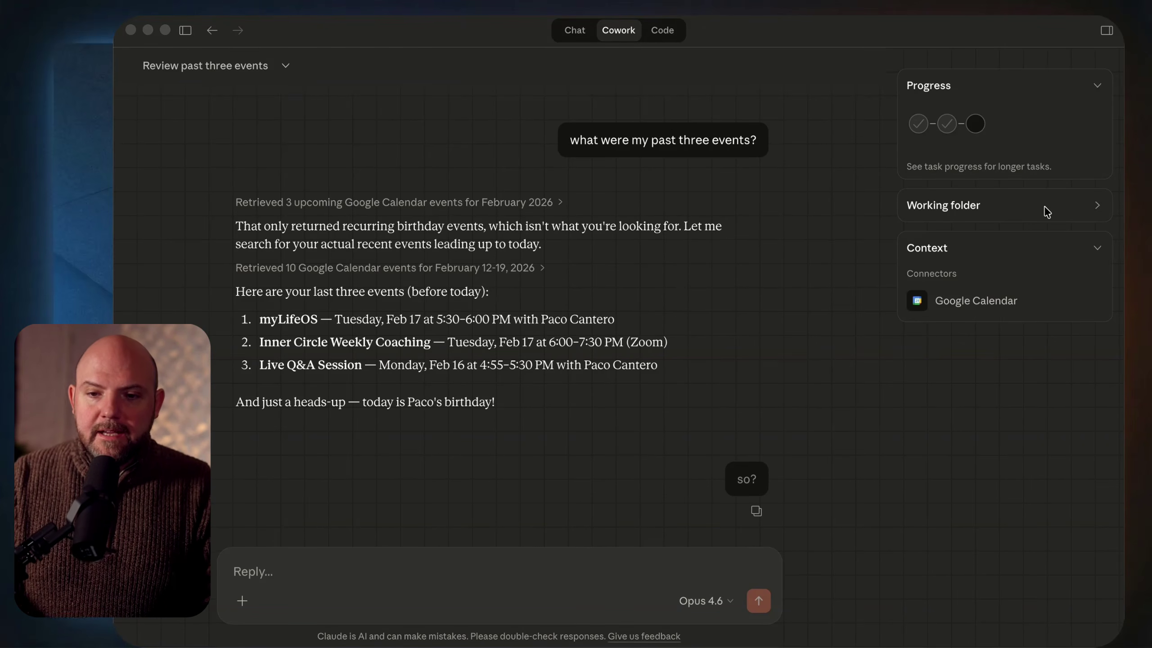
click(1032, 211)
click(1025, 211)
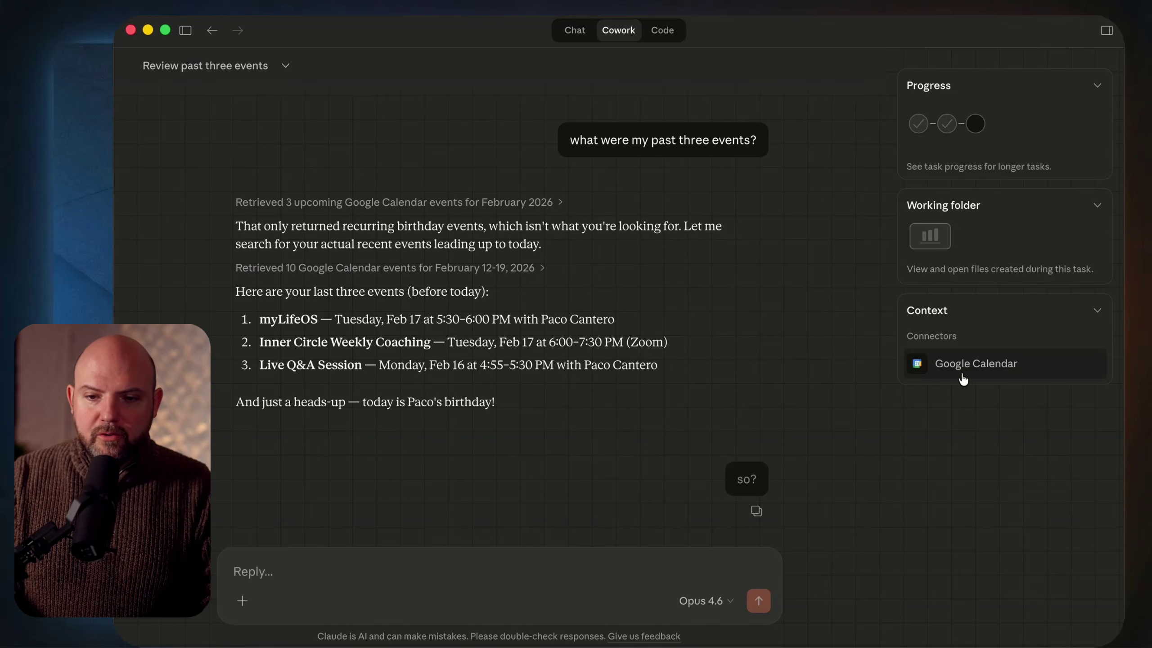
click(1090, 93)
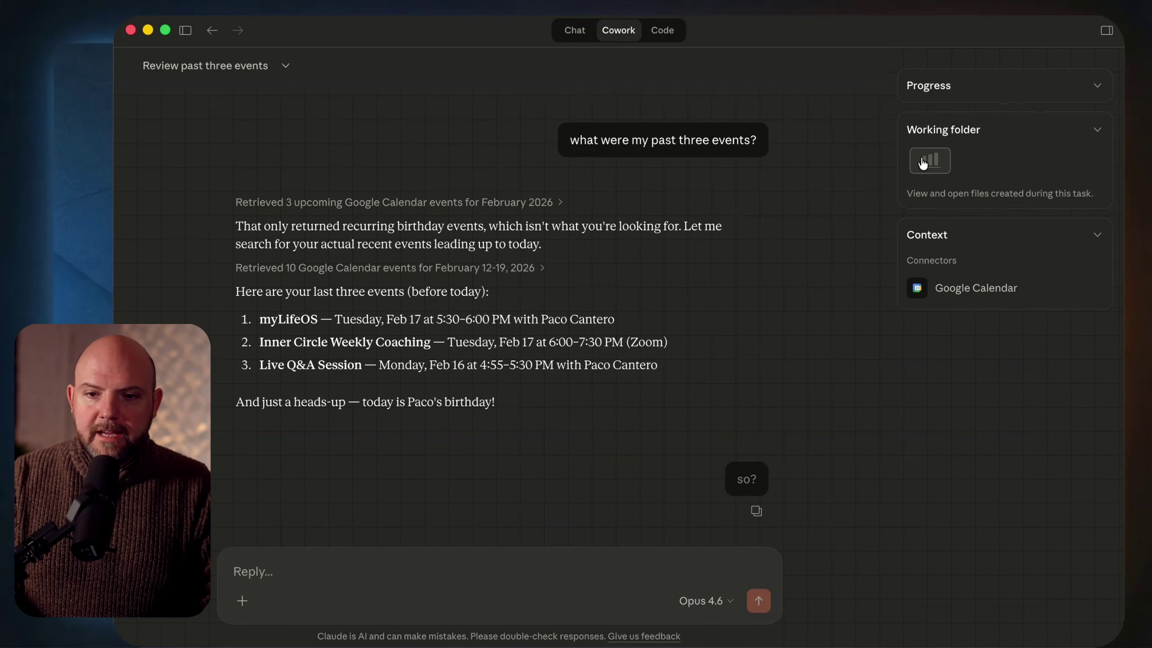
click(1027, 83)
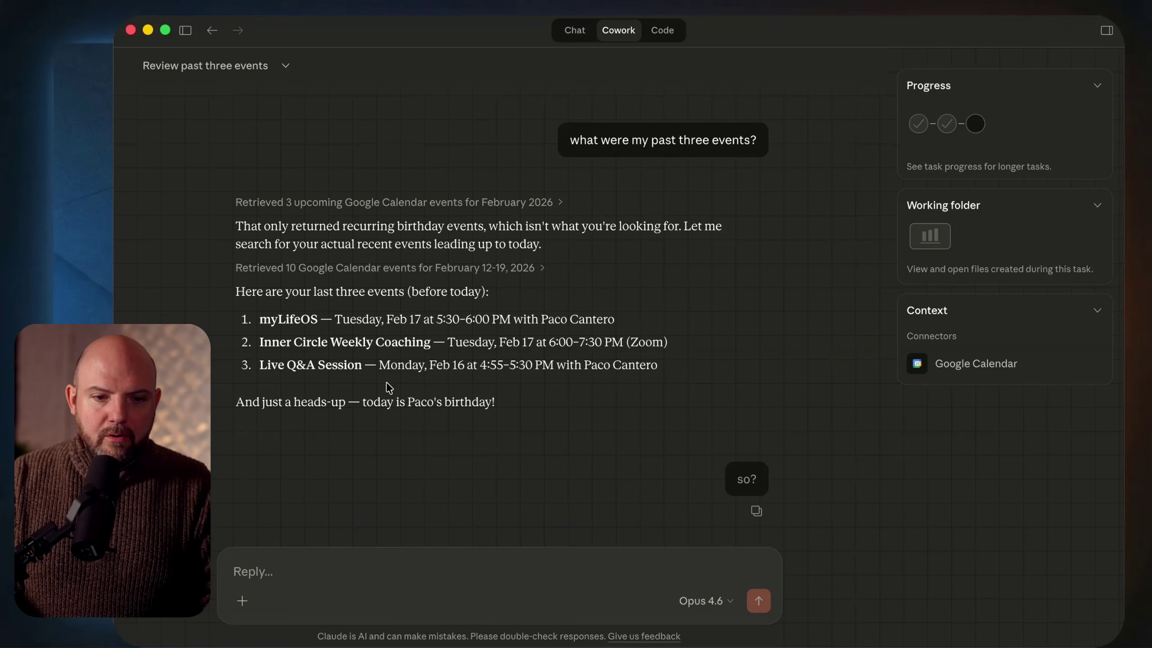
Step: Compare the three listed past events and the closing heads-up in the answer with the original question
drag(260, 319, 549, 320)
drag(290, 319, 567, 321)
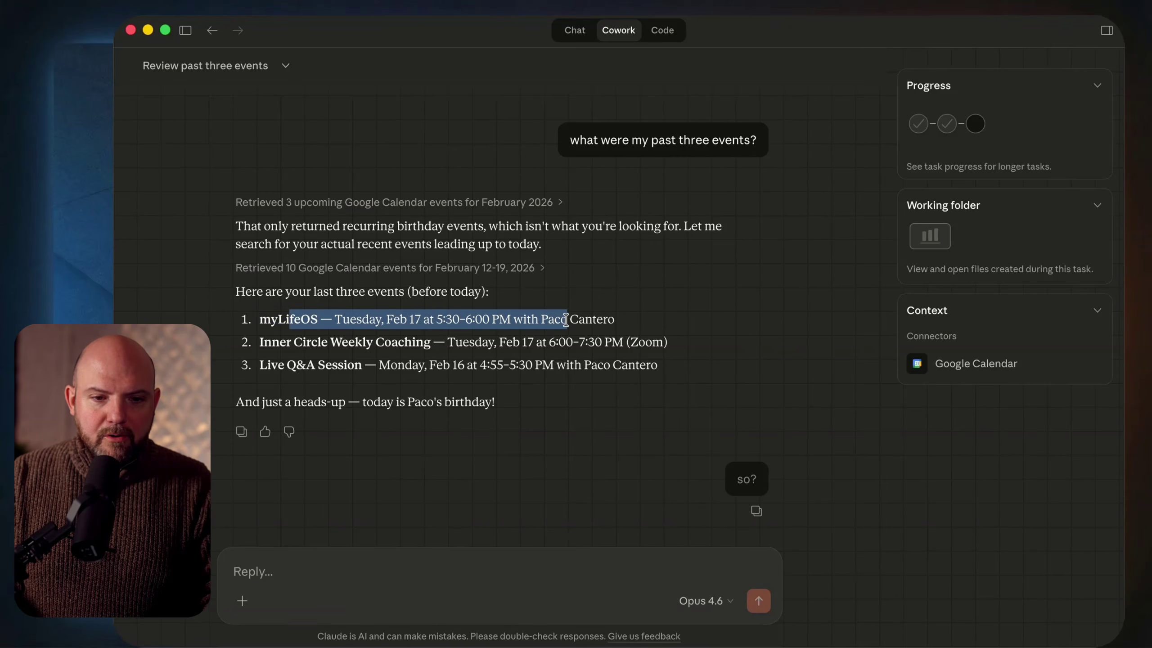
drag(273, 341, 542, 342)
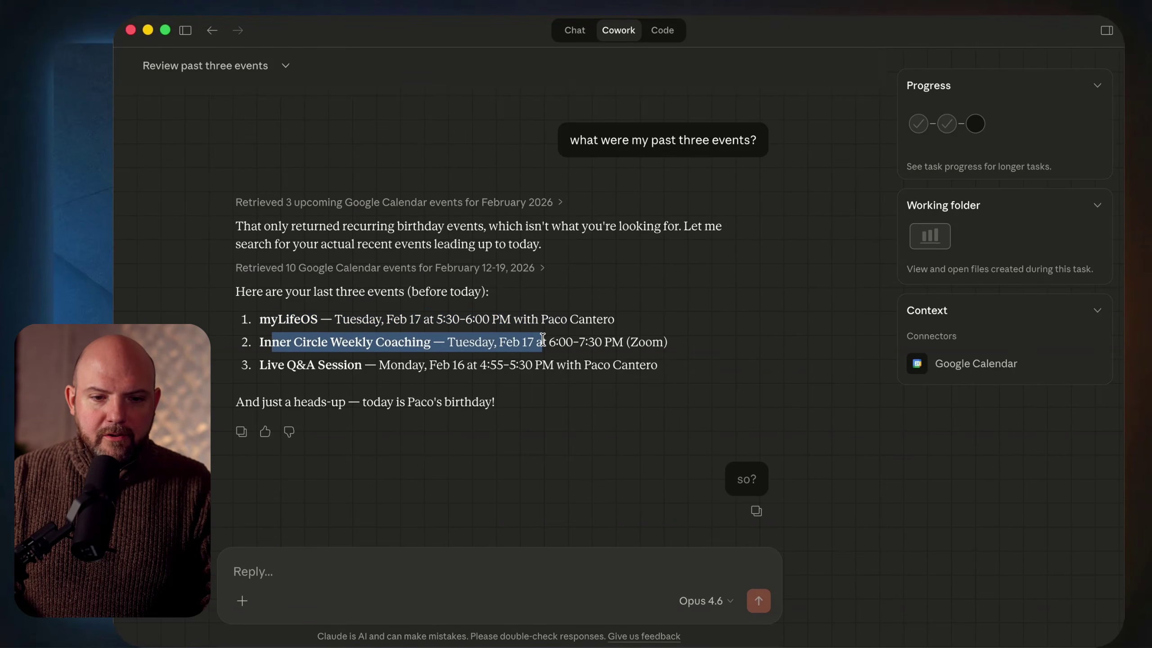
drag(263, 369, 625, 370)
click(611, 453)
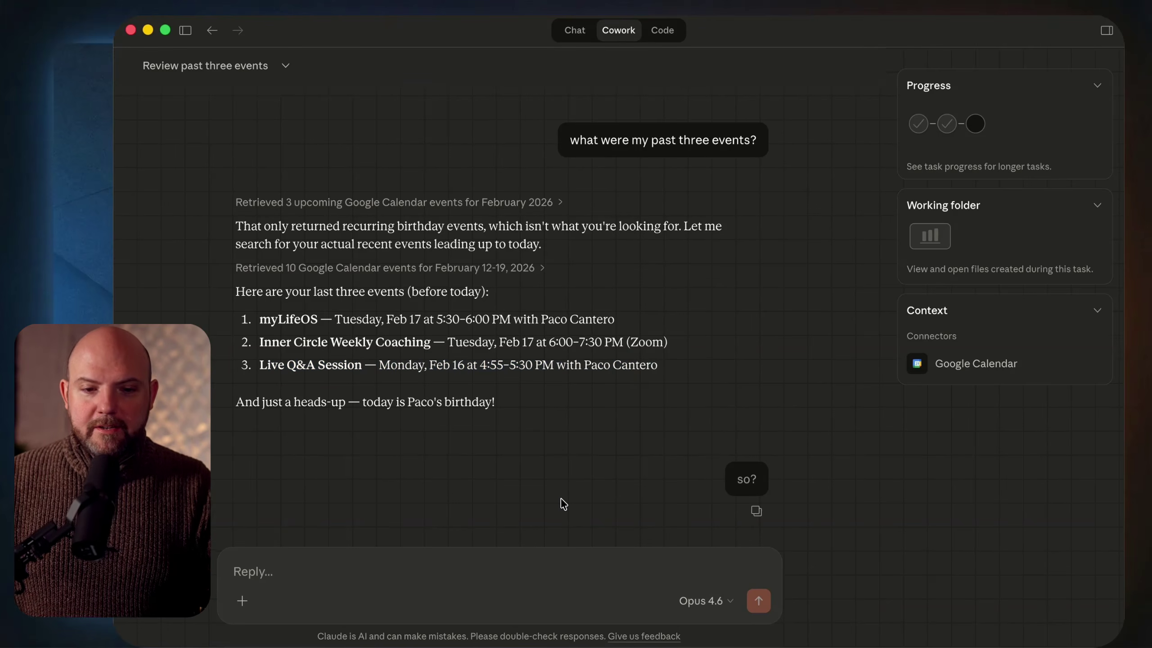
drag(373, 402, 773, 423)
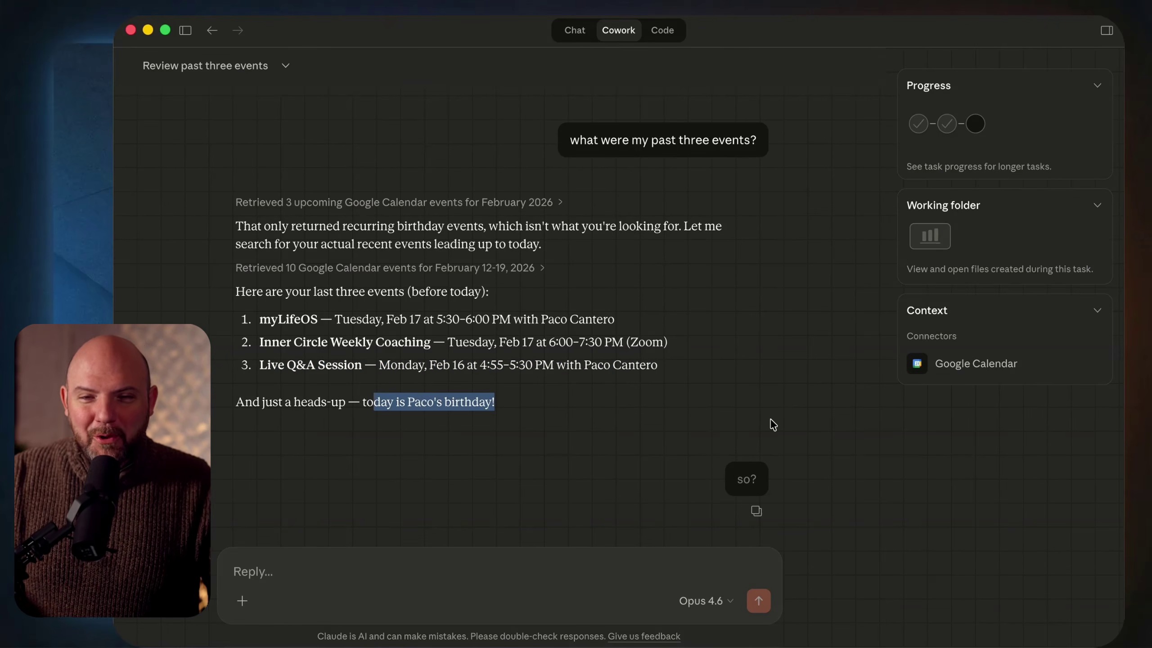
triple_click(568, 422)
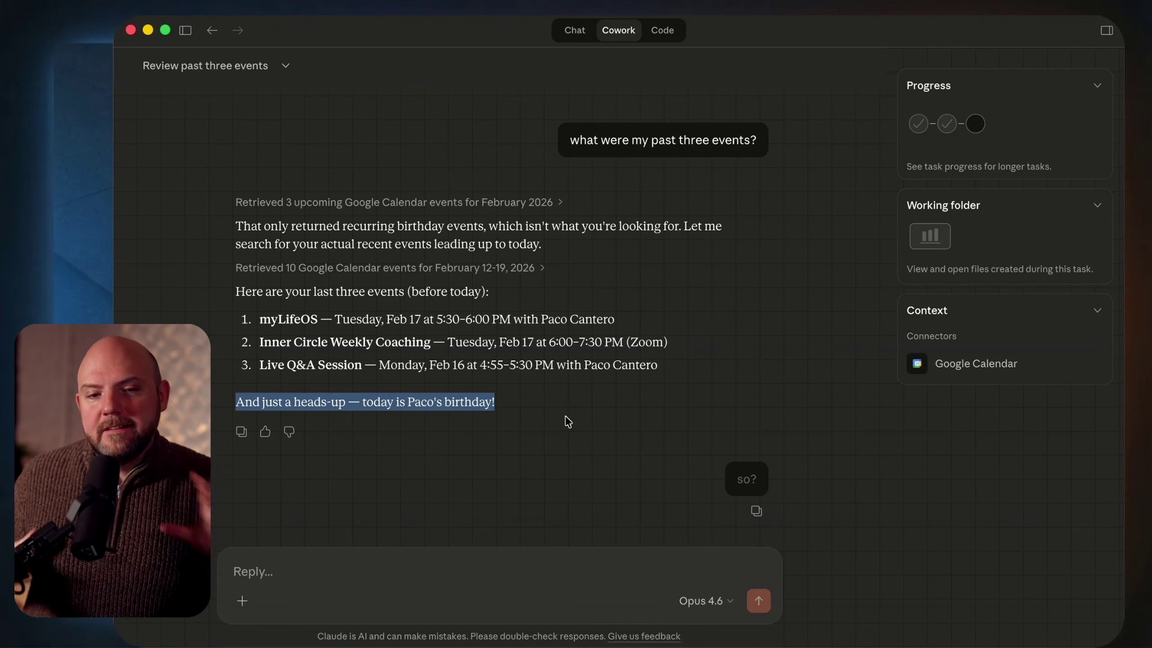
click(568, 422)
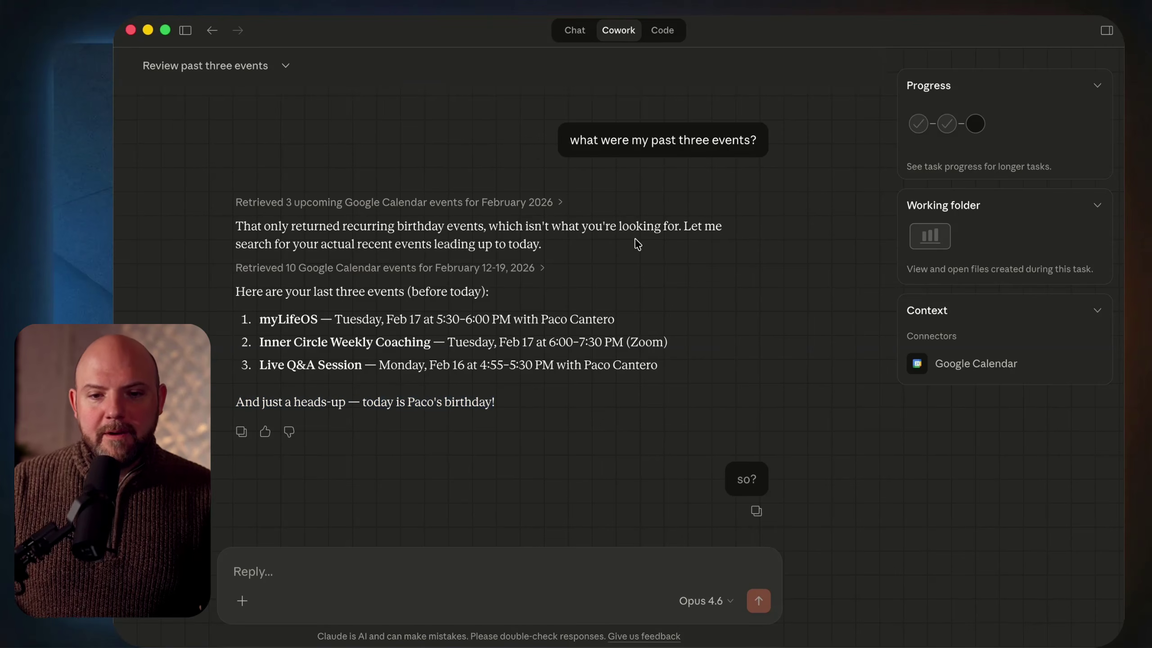
drag(593, 140, 755, 140)
click(713, 193)
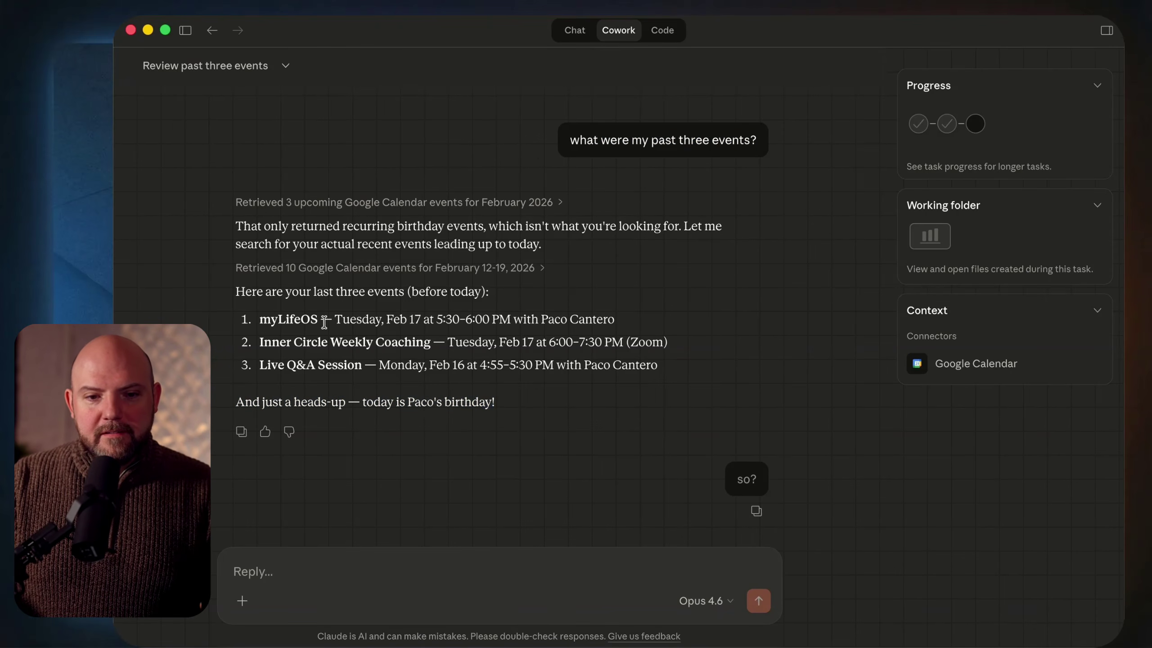
drag(264, 394, 231, 403)
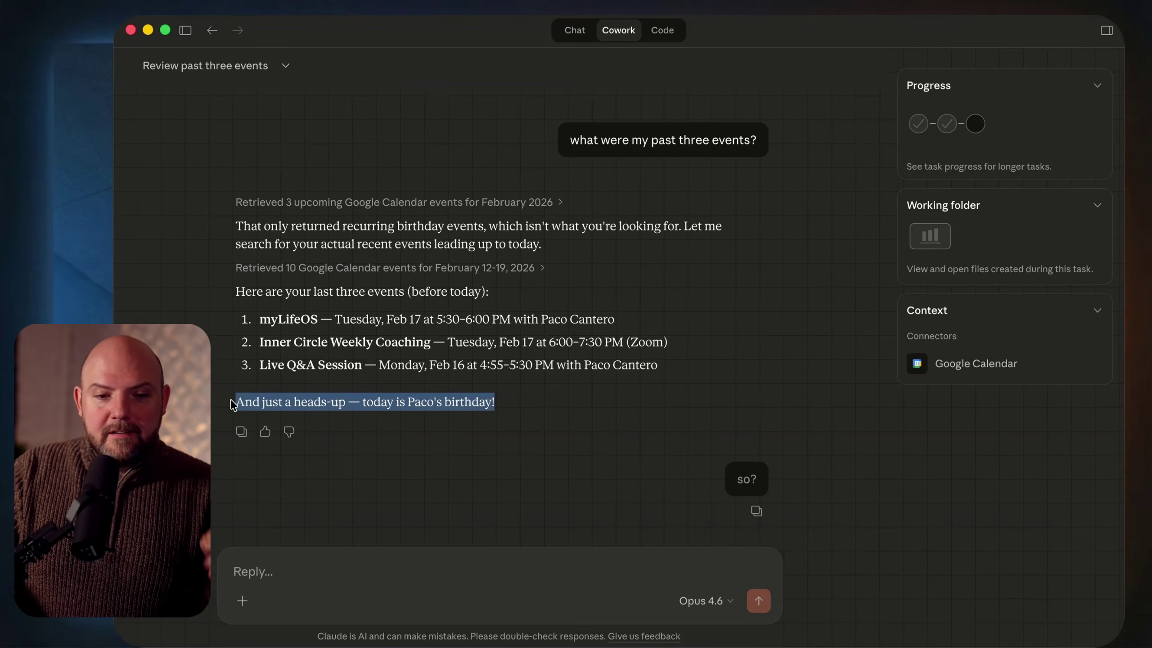
Step: Check which connectors are enabled for the Cowork chat, including Gmail search
click(325, 559)
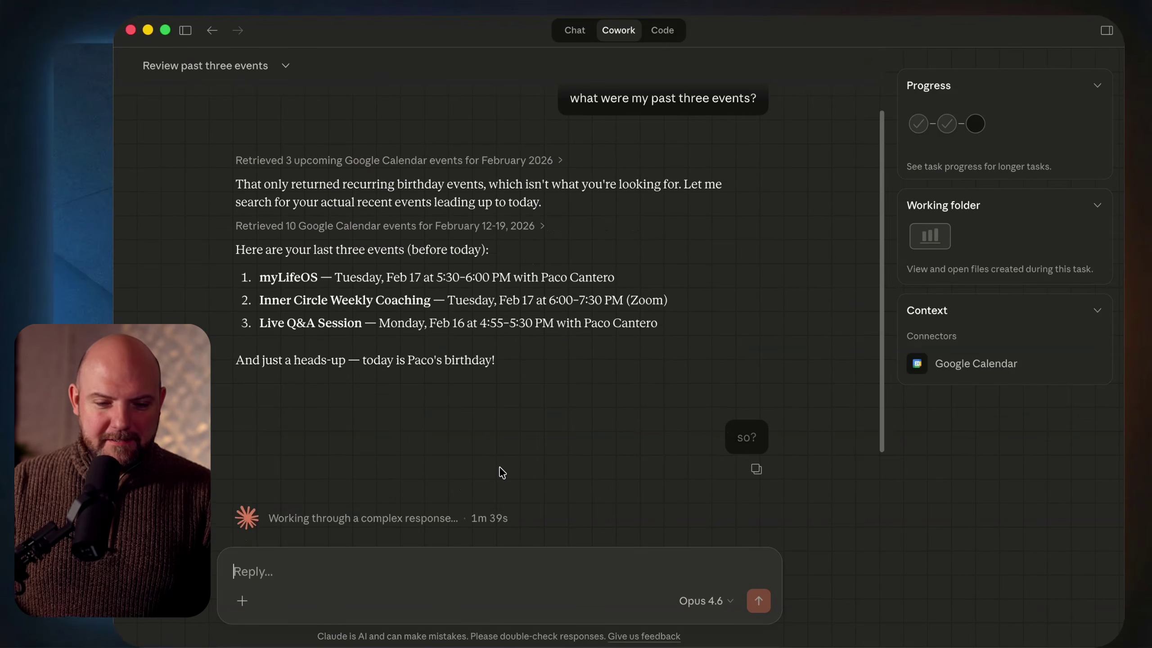
click(242, 600)
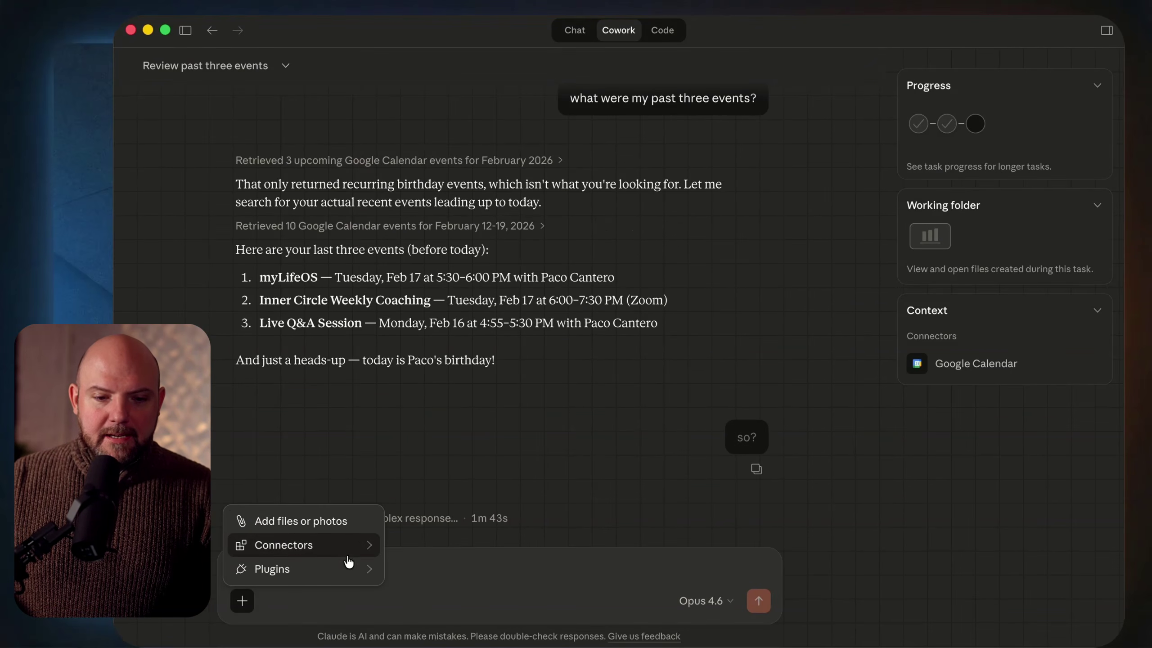
mouse_move(348, 558)
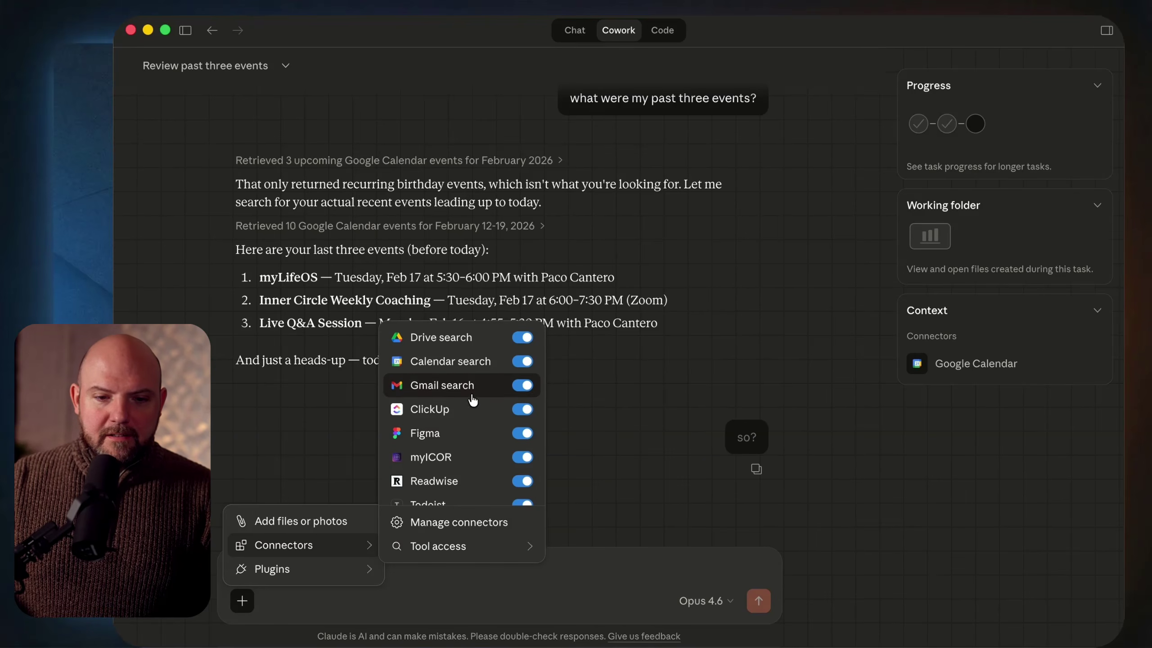
click(629, 428)
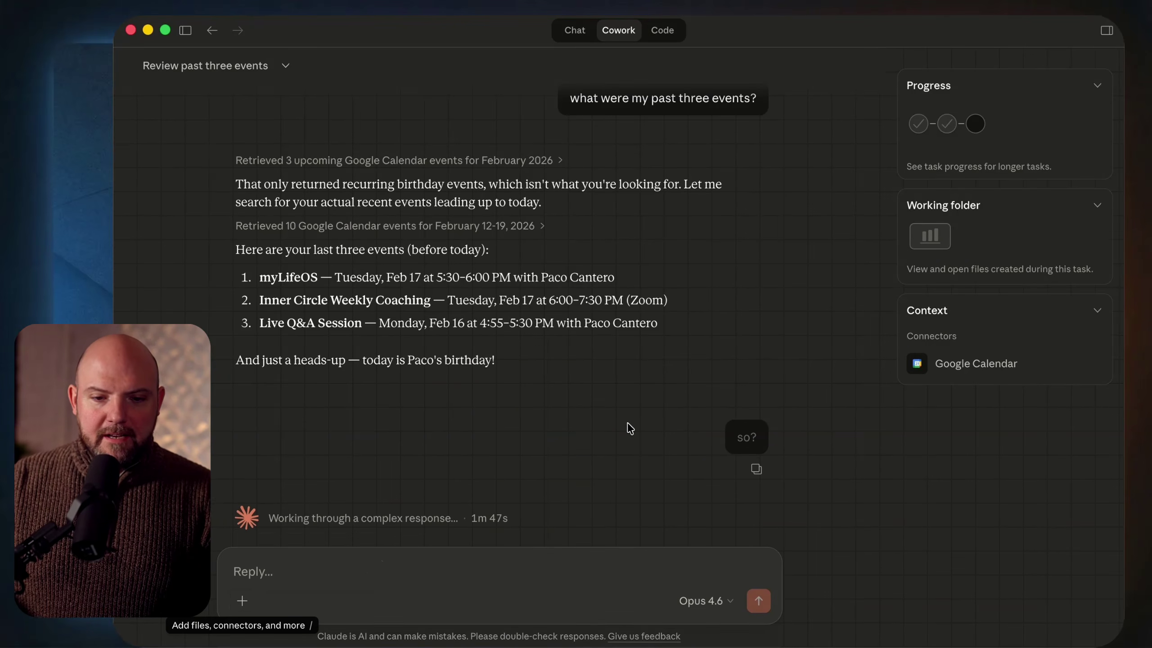
Step: Switch to Arc and look through the unread emails in the Gmail inbox
mouse_move(655, 635)
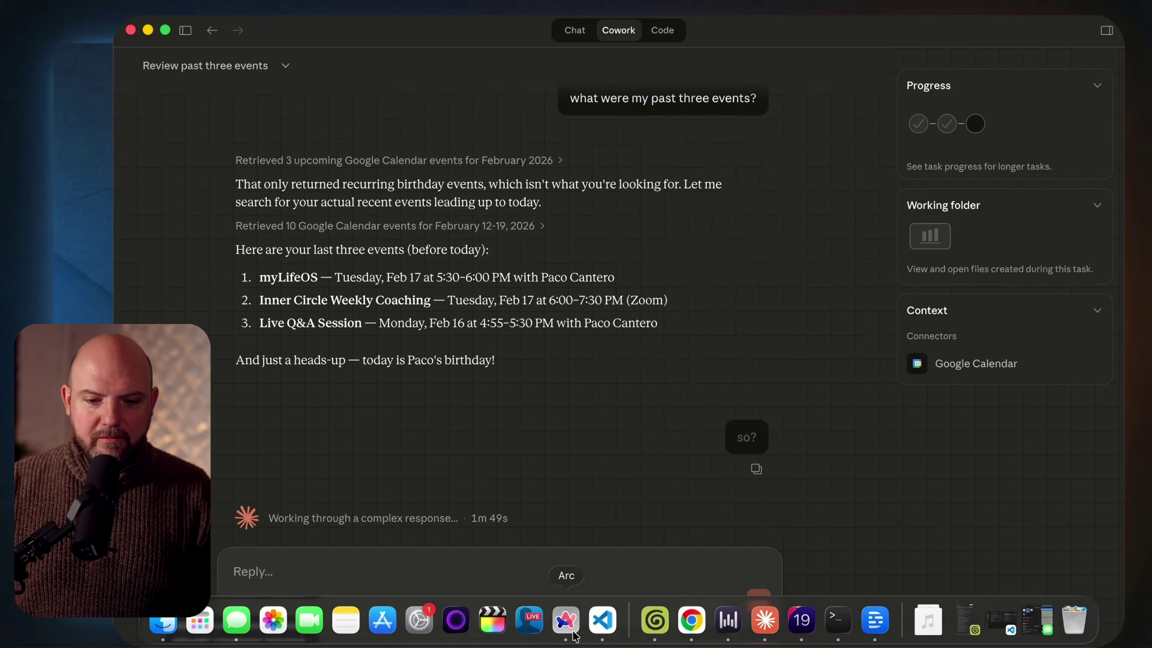
click(565, 619)
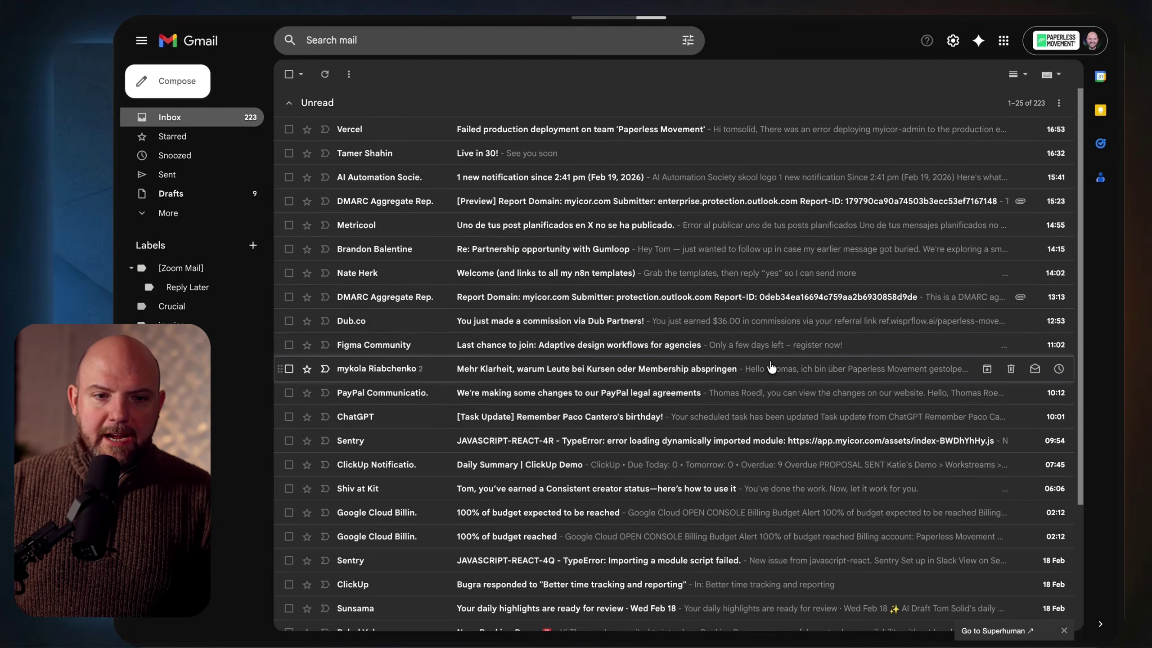
scroll(766, 336, down, 3)
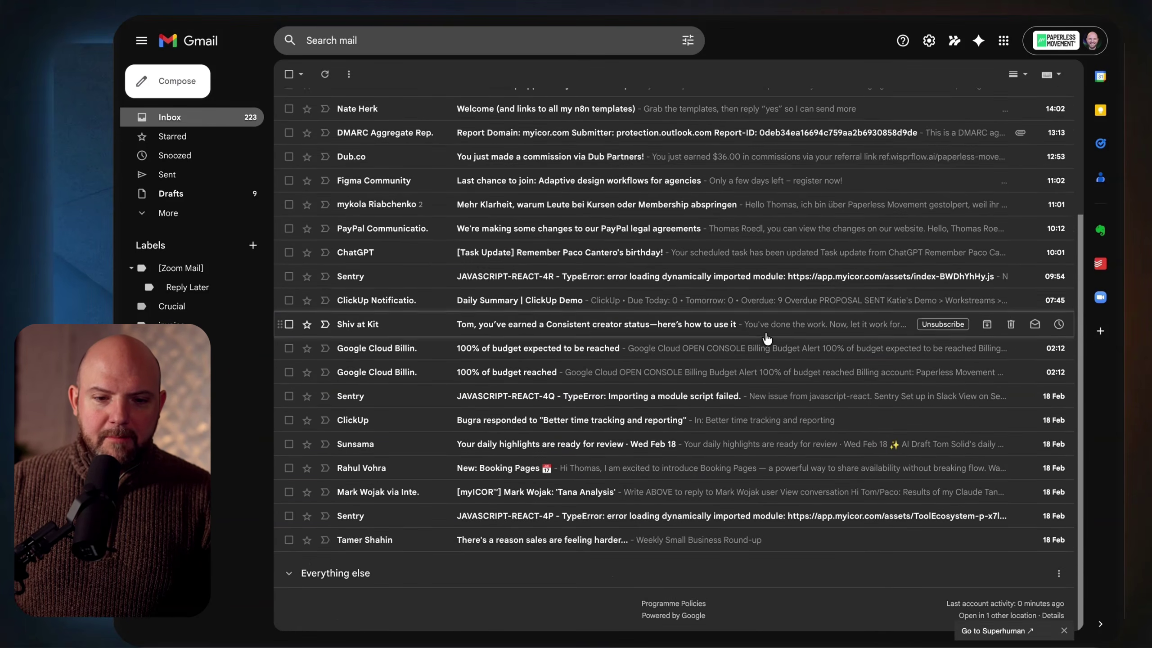
scroll(767, 336, up, 3)
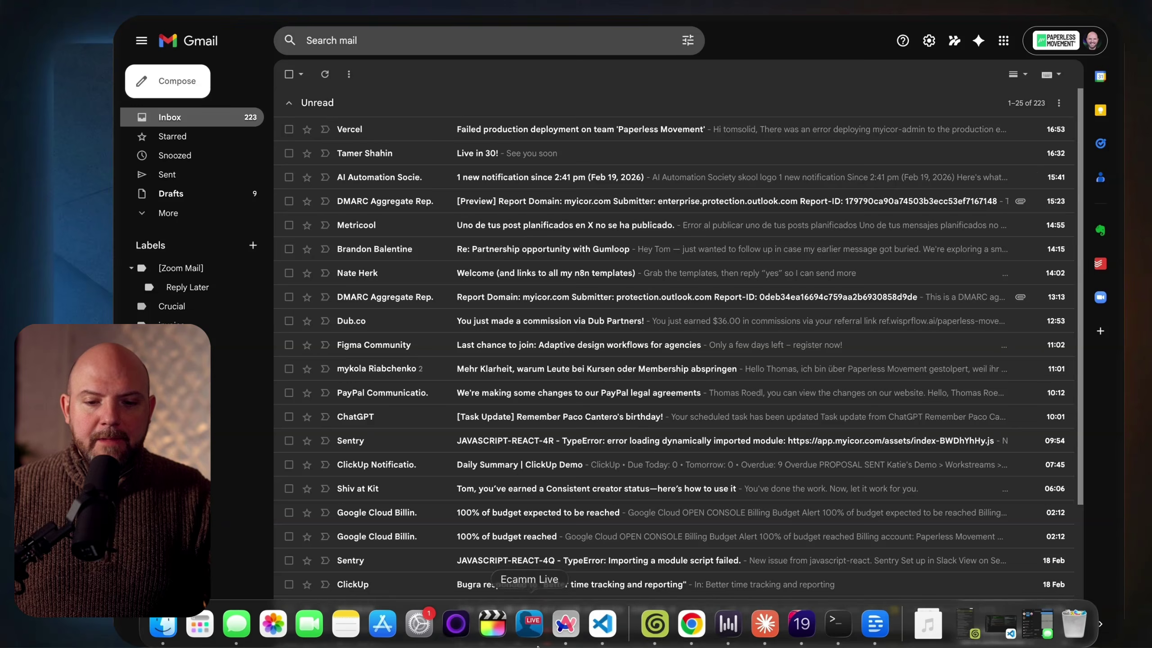
Step: Switch to Claude and ask it to check Gmail and recommend what needs immediate attention, can wait, needs follow-up, or is outdated noise
click(765, 626)
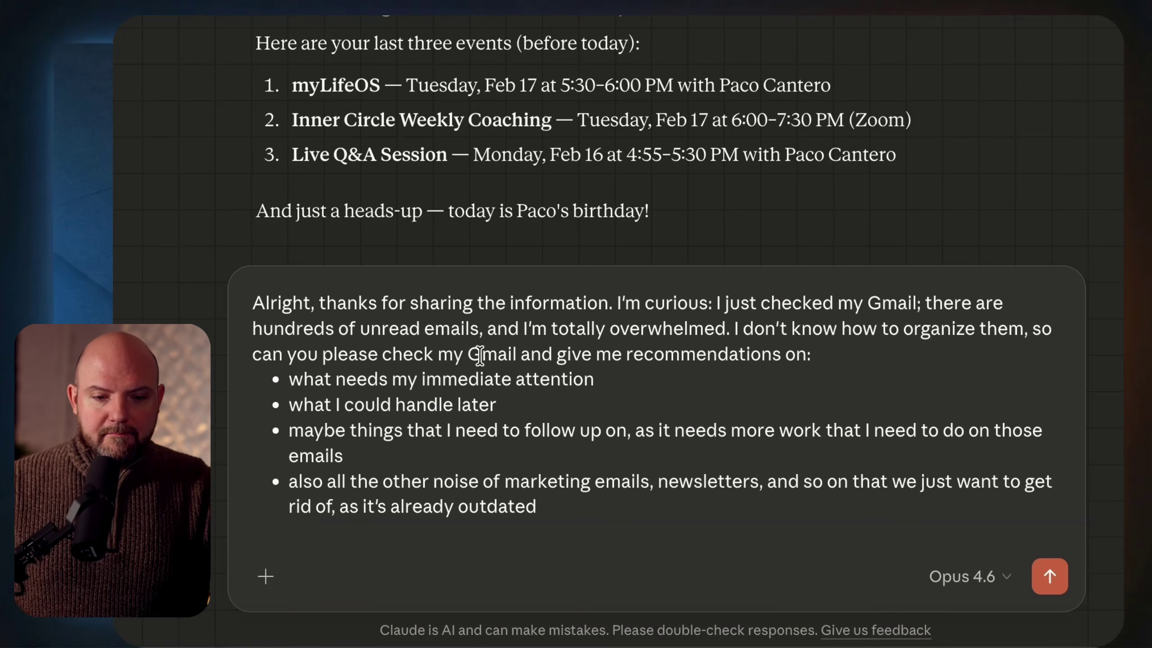
scroll(511, 368, down, 1)
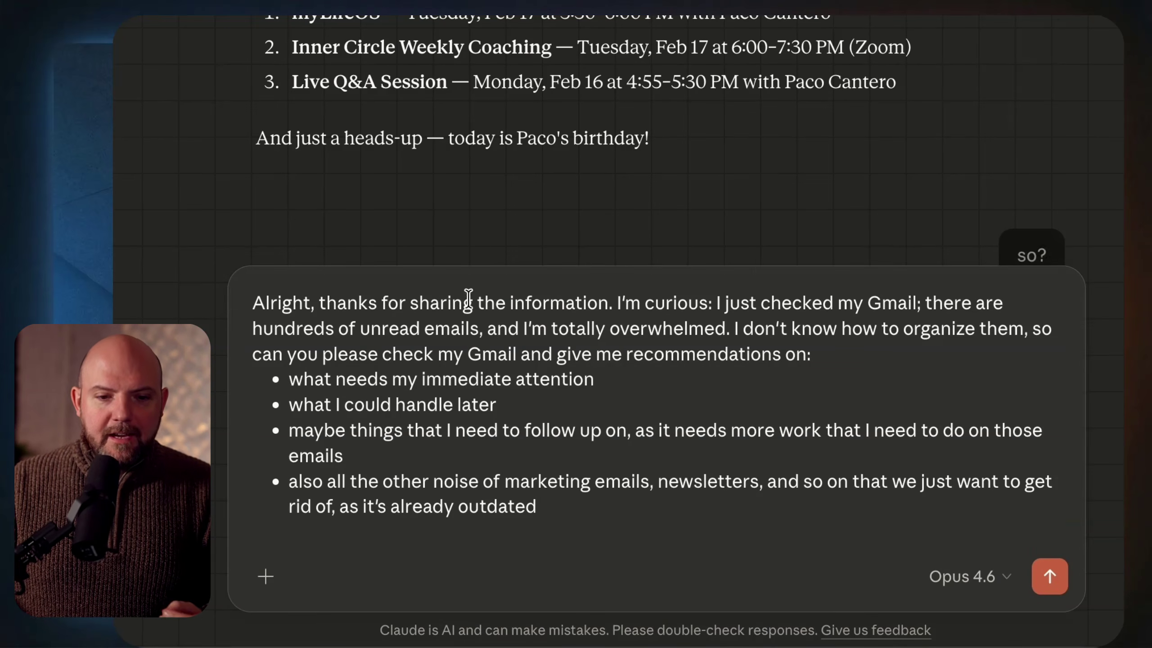
drag(289, 378, 623, 534)
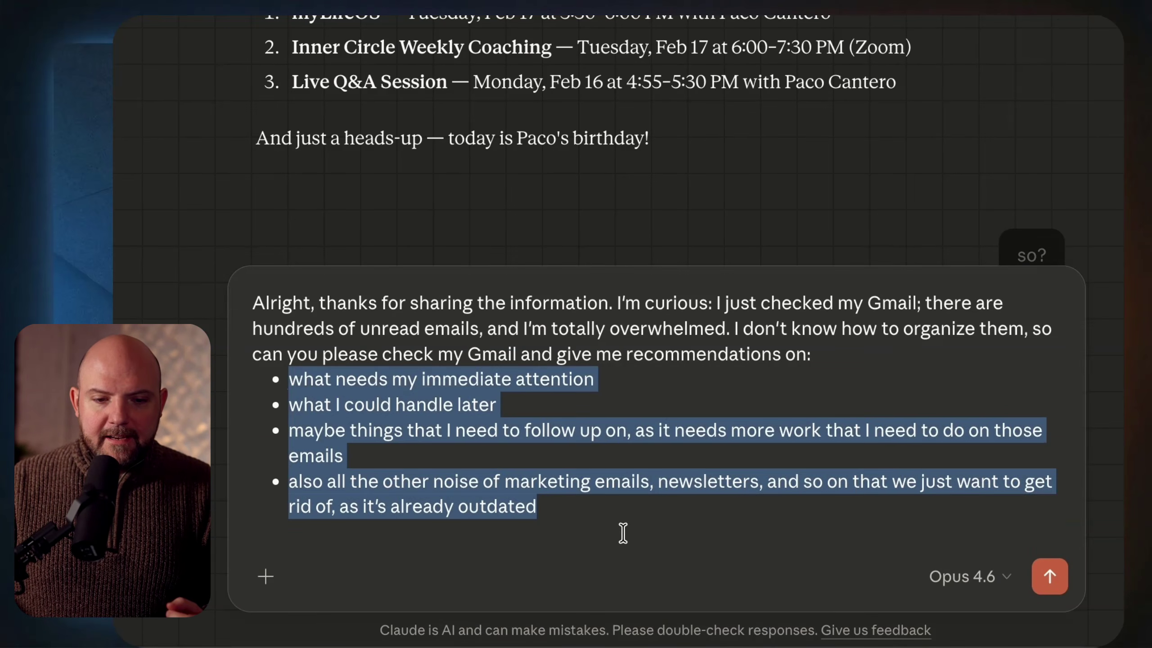
click(619, 507)
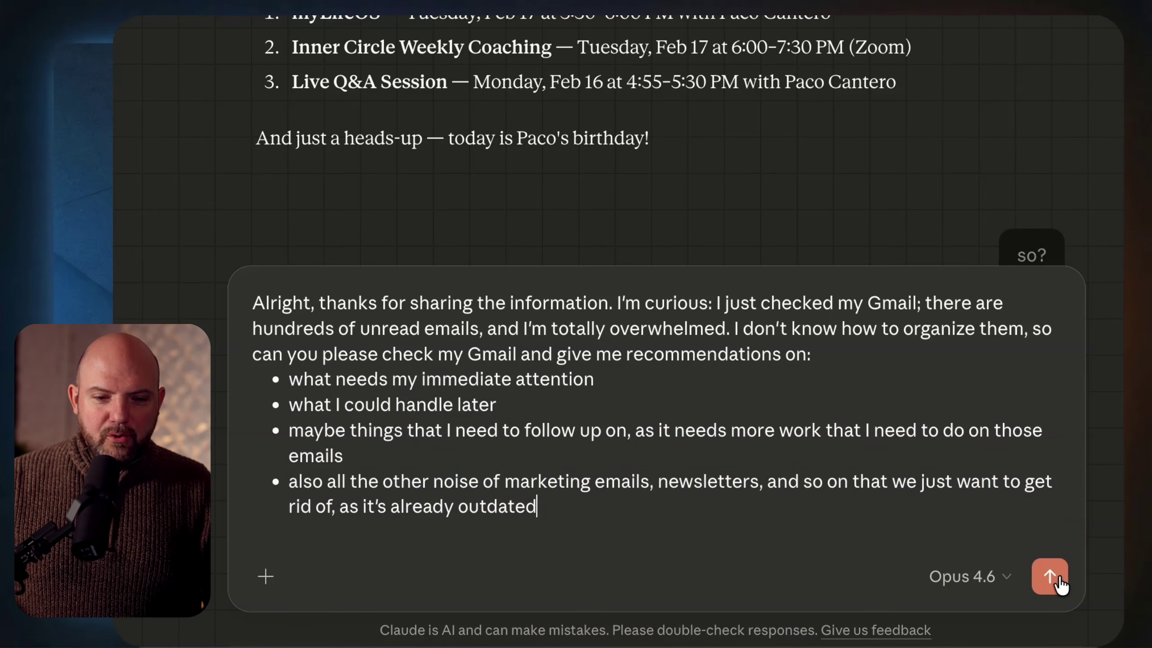
click(1058, 583)
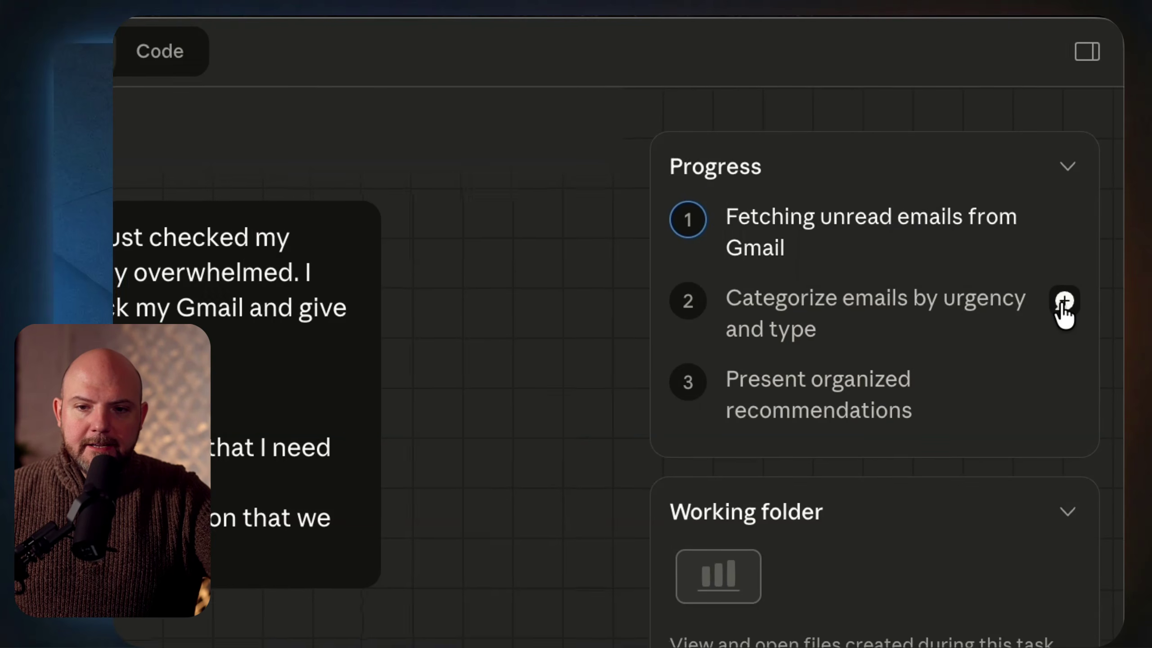
Step: Attach the "Categorize emails by urgency and type" progress item to the reply and remove it again
click(1063, 302)
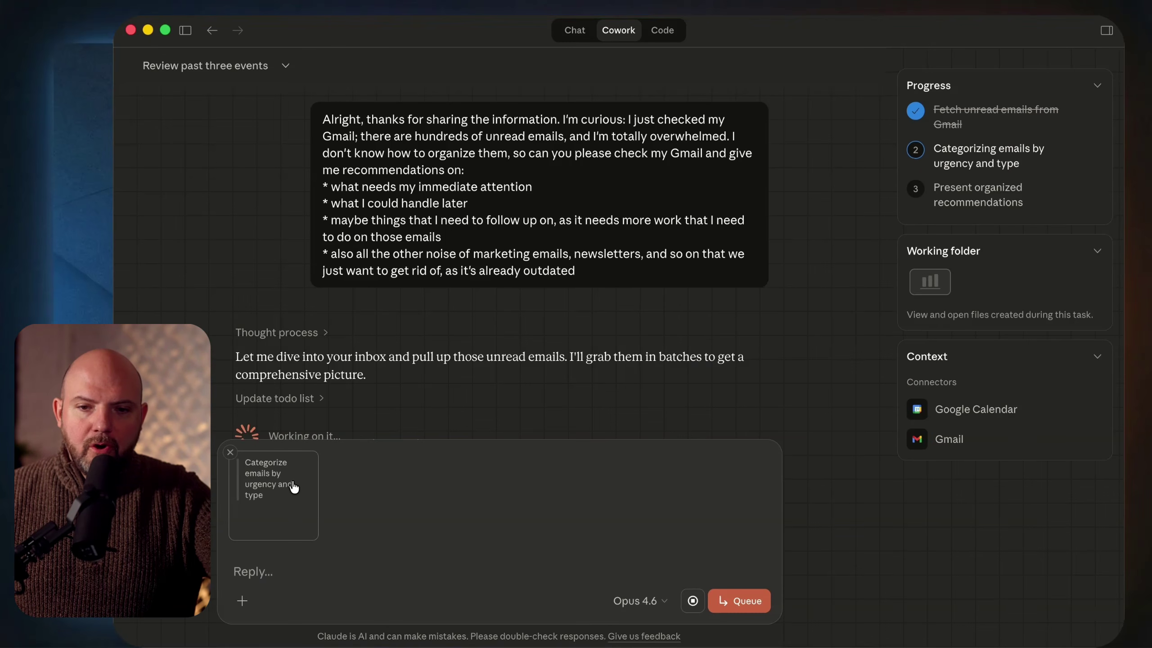
click(230, 452)
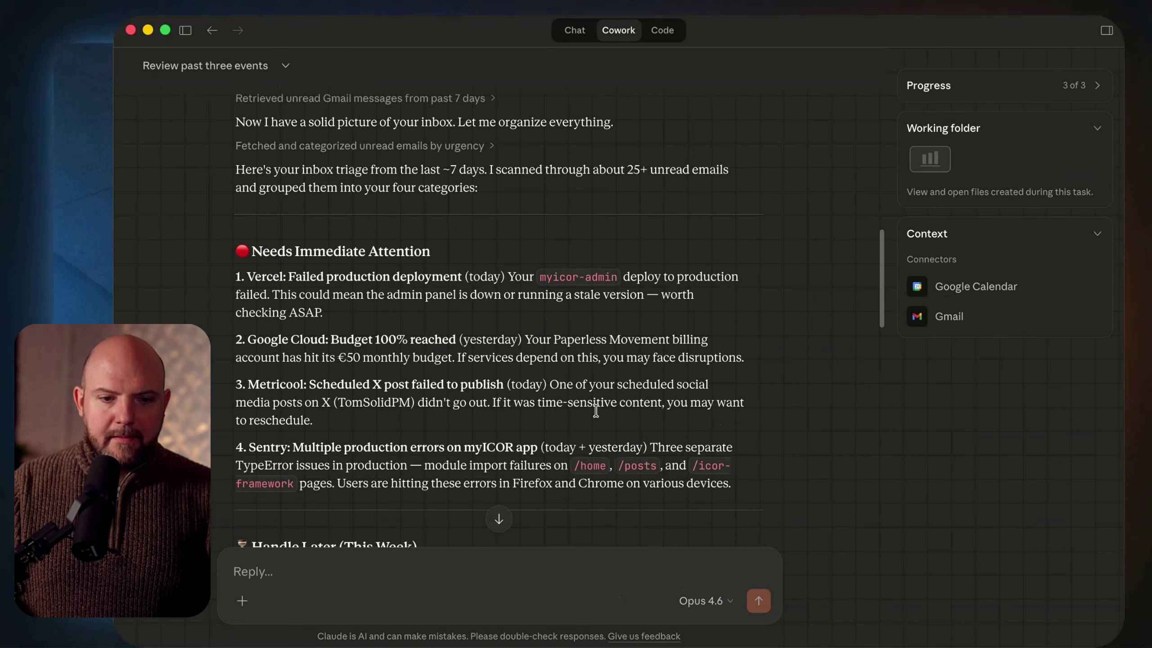
Step: Read through the inbox triage, examining each item under "Needs Immediate Attention" and continuing towards "Handle Later (This Week)"
scroll(596, 411, down, 2)
scroll(596, 411, down, 2)
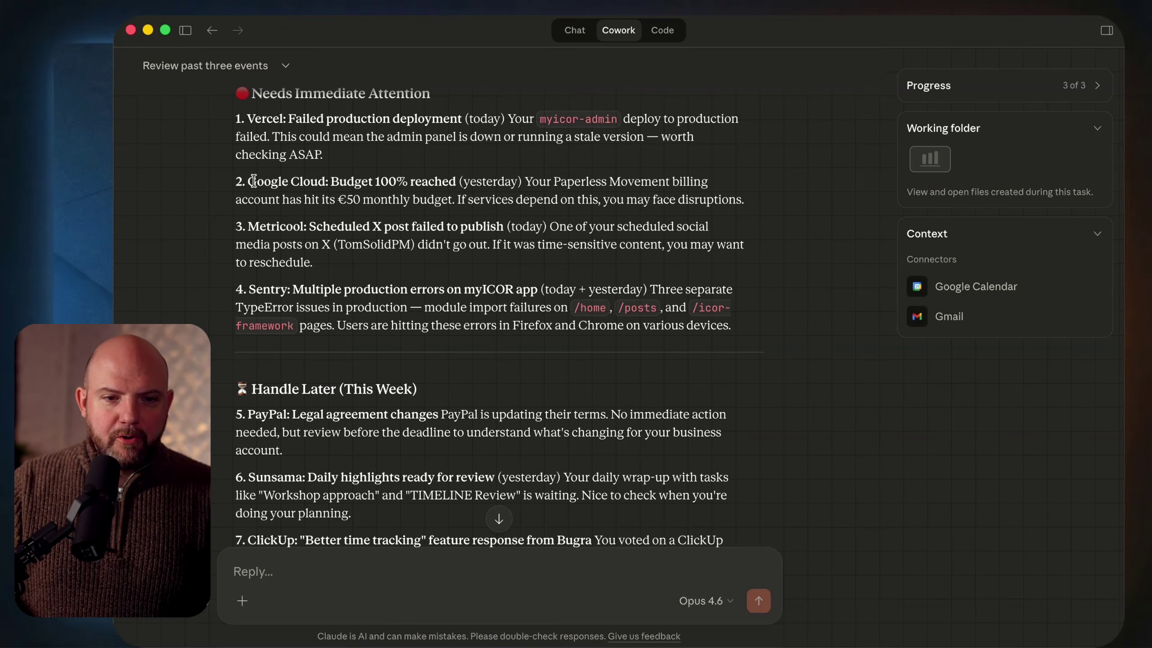
drag(253, 181, 425, 184)
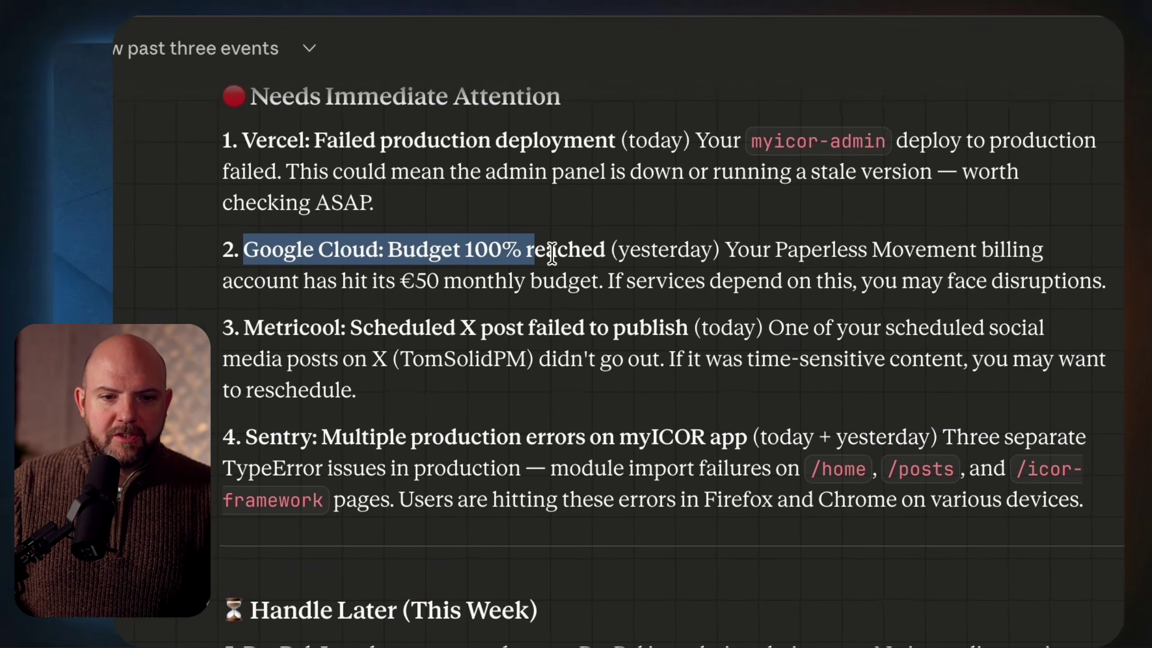
drag(551, 254, 664, 289)
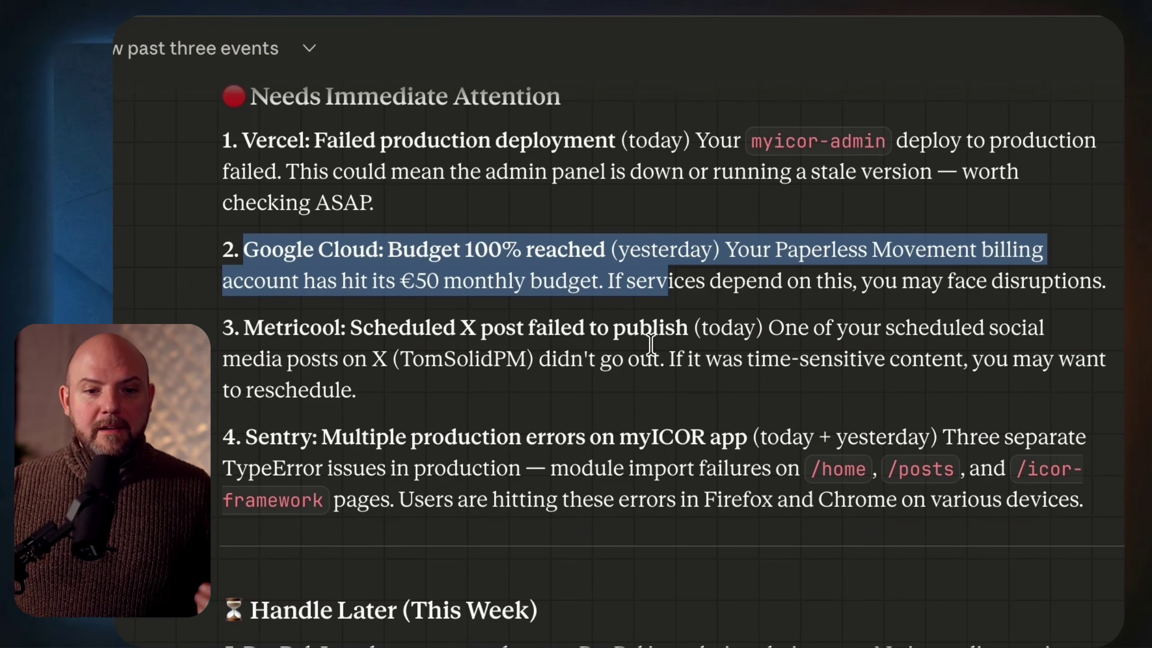
scroll(676, 365, up, 3)
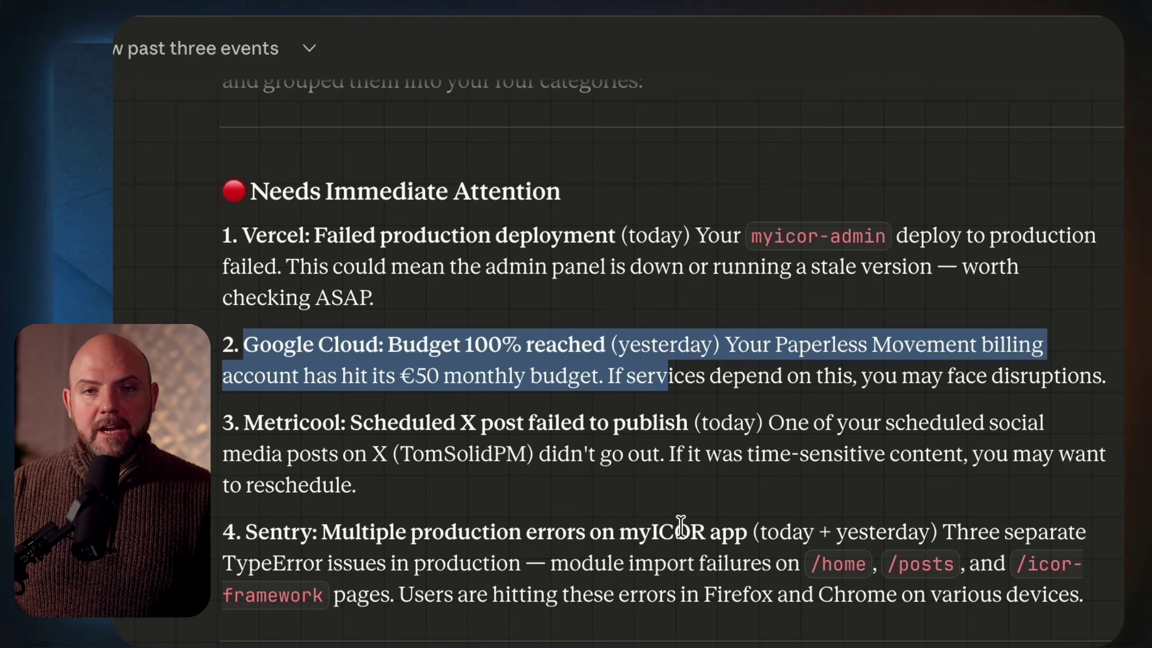
click(680, 527)
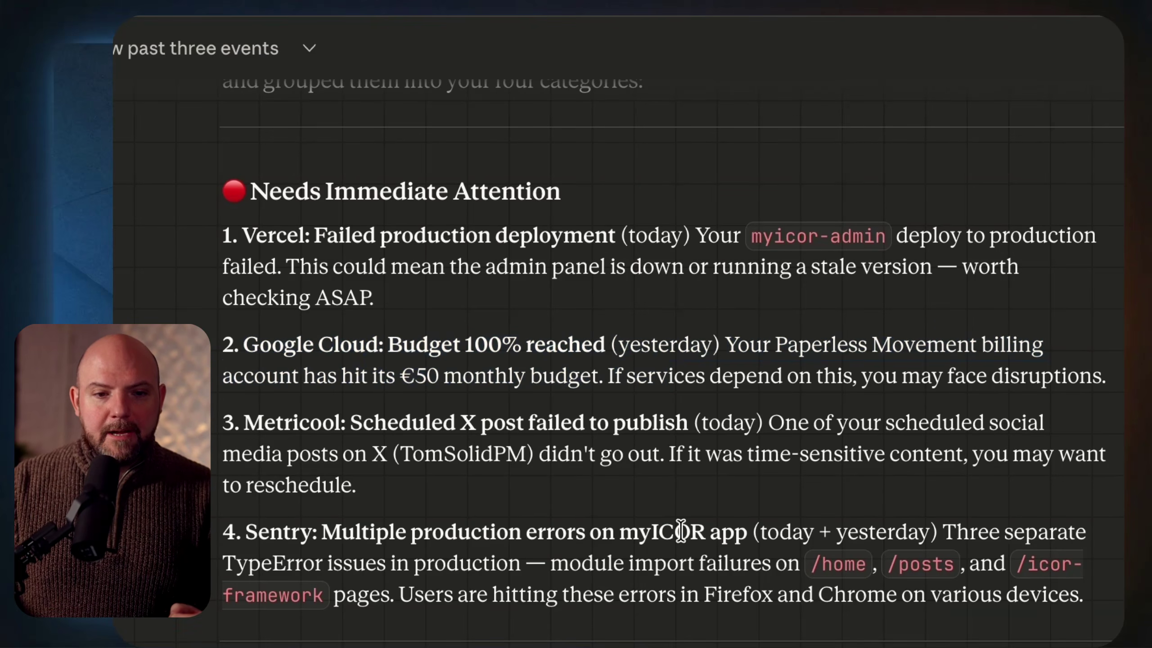
drag(241, 342, 860, 378)
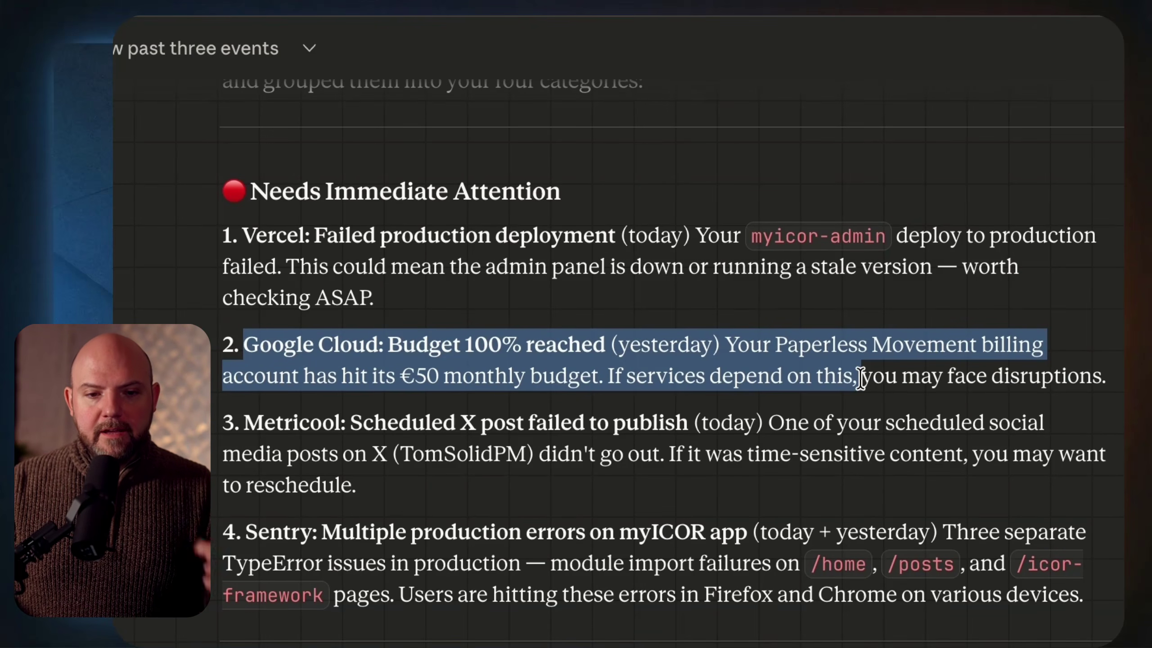
drag(238, 235, 513, 236)
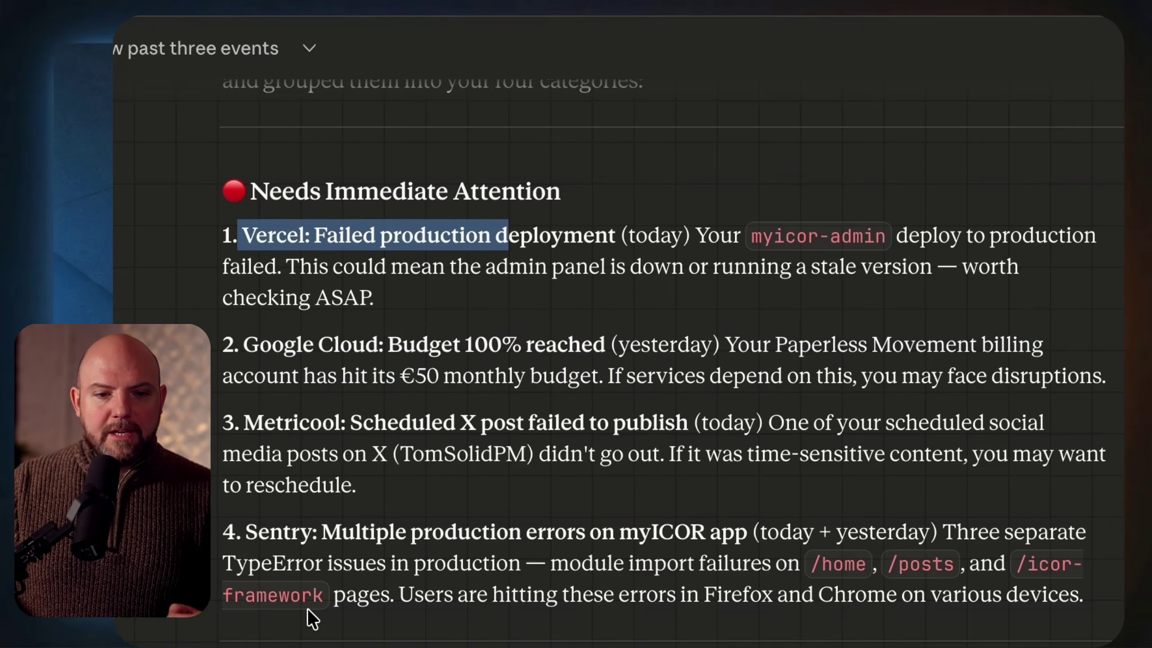
drag(258, 532, 608, 564)
drag(299, 422, 603, 468)
scroll(622, 572, down, 10)
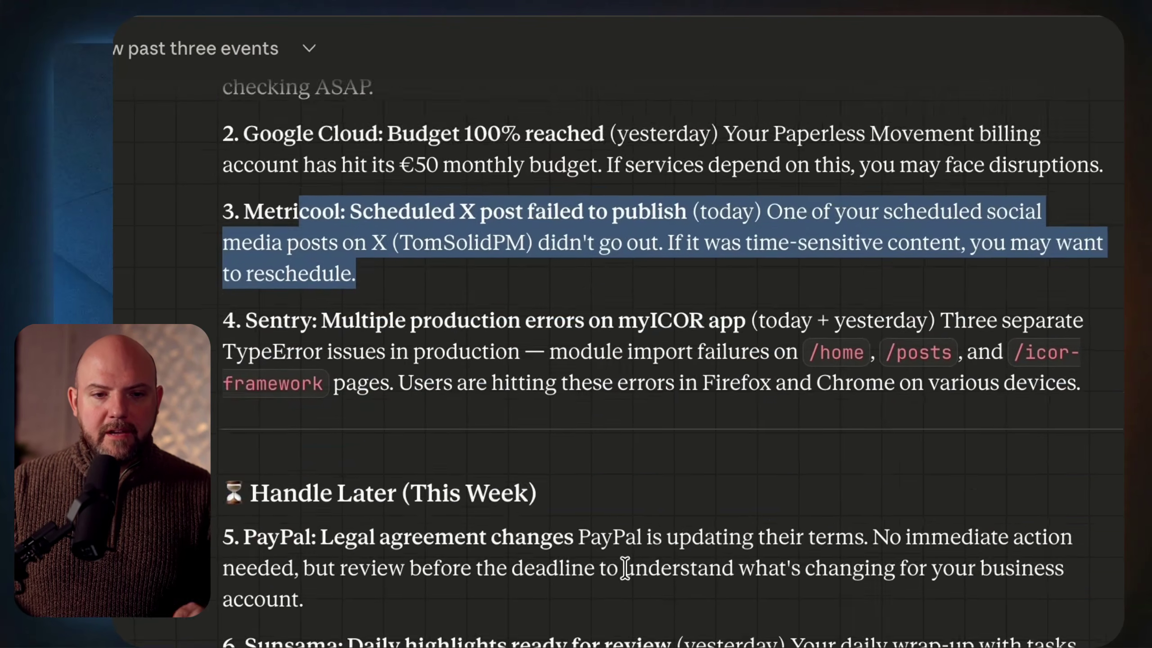
Step: Ask Claude to archive the already solved Vercel, Metricool and Sentry emails and create a Google Sheet tracking emails like the Google Cloud budget alert
key(super+0)
click(336, 572)
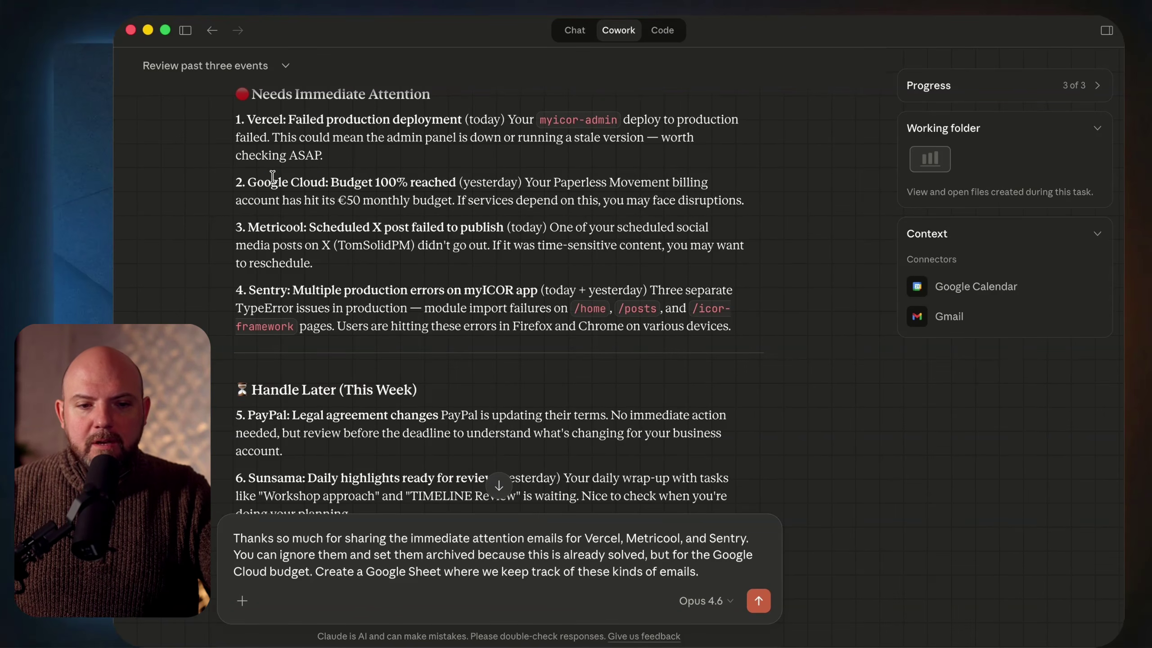
drag(264, 181, 462, 193)
click(462, 194)
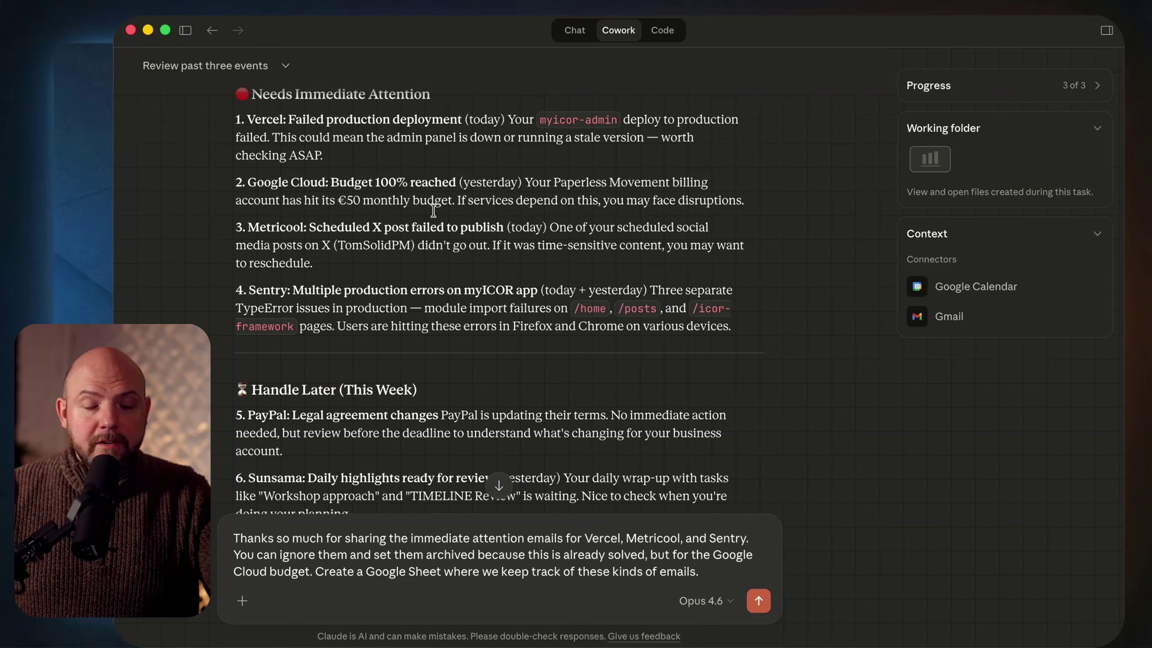
click(760, 604)
Step: Draft a reply telling Claude to archive all handle-later emails because they are not relevant at all
scroll(663, 399, up, 2)
scroll(472, 431, down, 4)
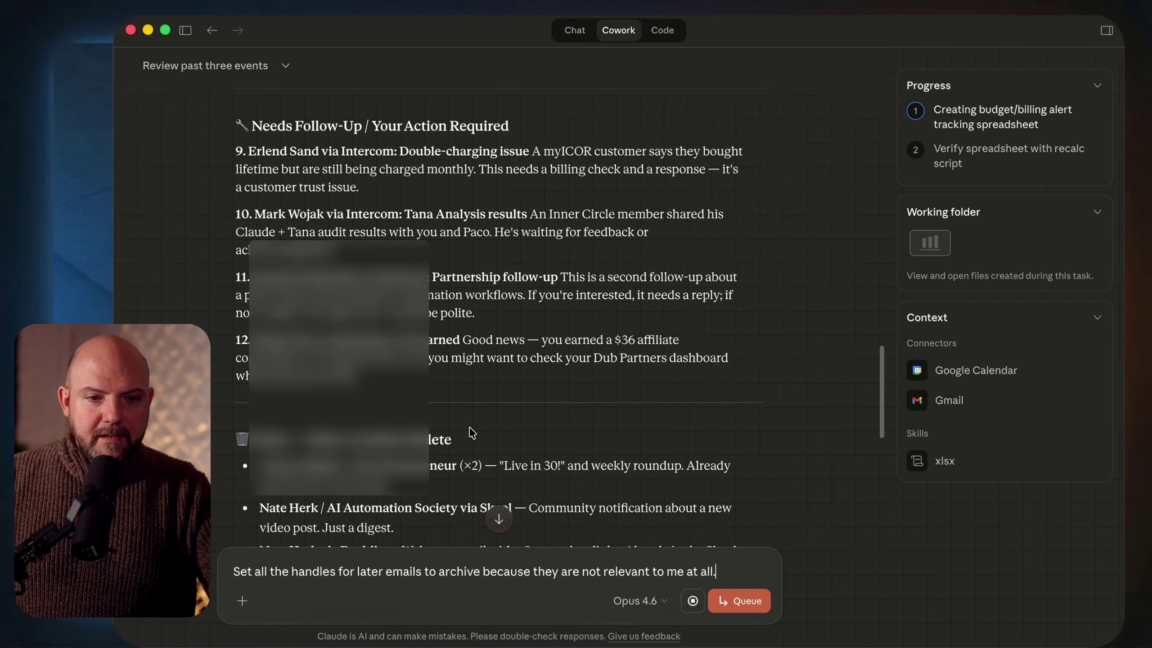
scroll(471, 433, up, 3)
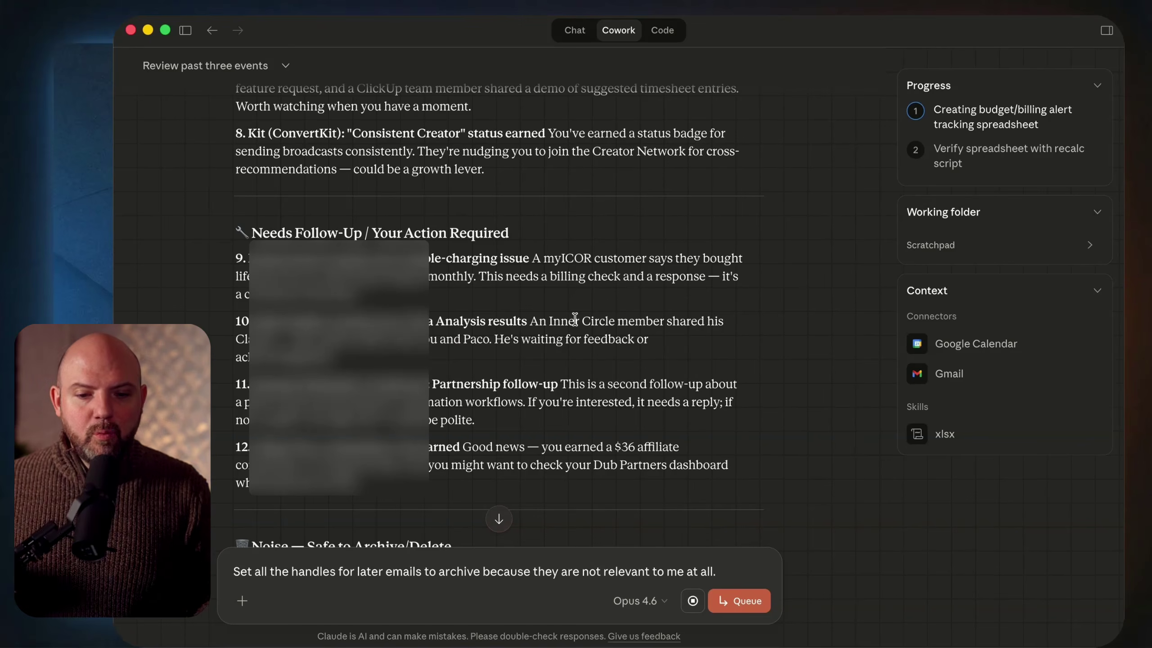
Step: Check the enabled connectors and extend and send the request: self-assigned urgent ClickUp tasks for the ninth and tenth emails, due today, in operations' membership list
click(242, 600)
mouse_move(276, 546)
scroll(453, 409, down, 2)
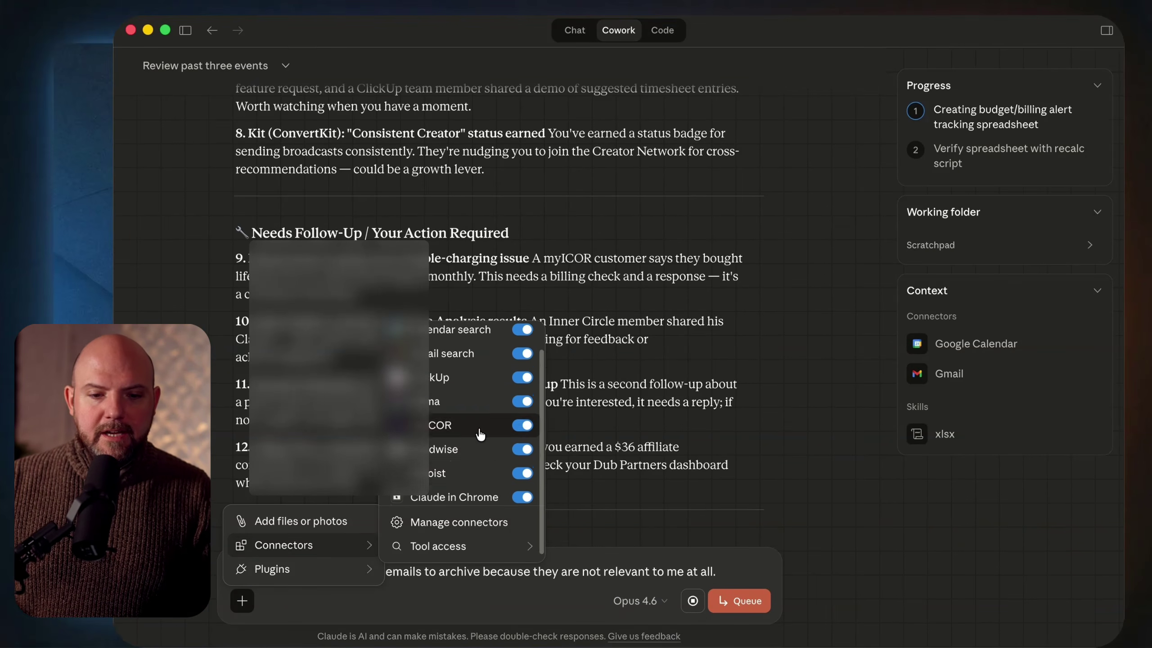
scroll(454, 481, up, 2)
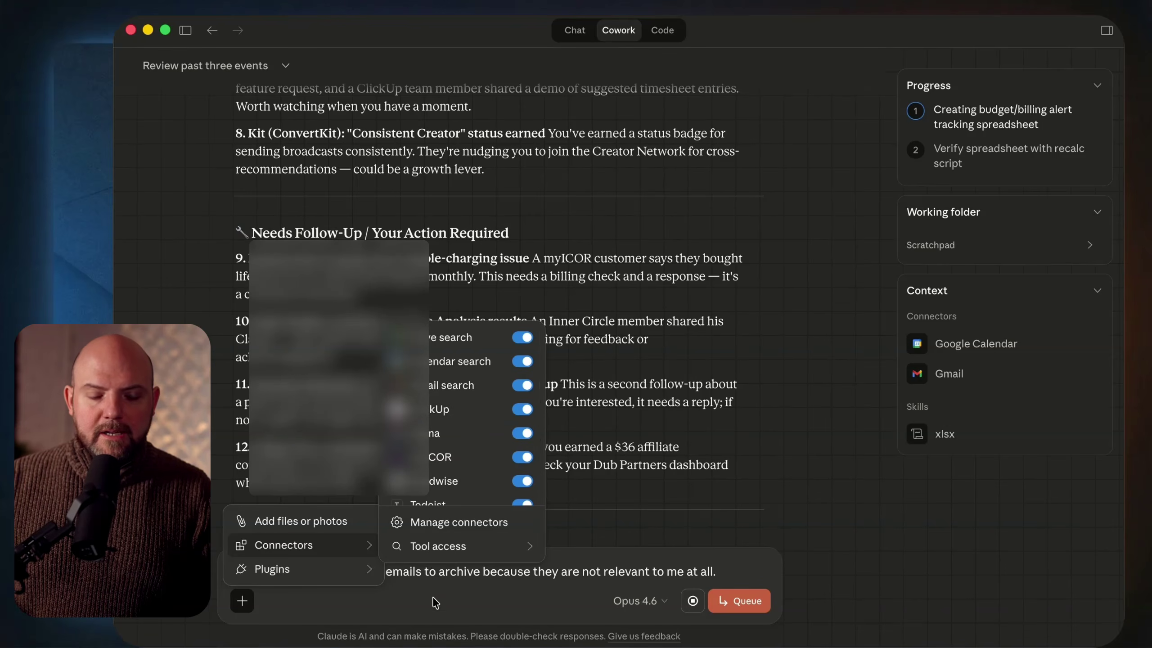
click(465, 613)
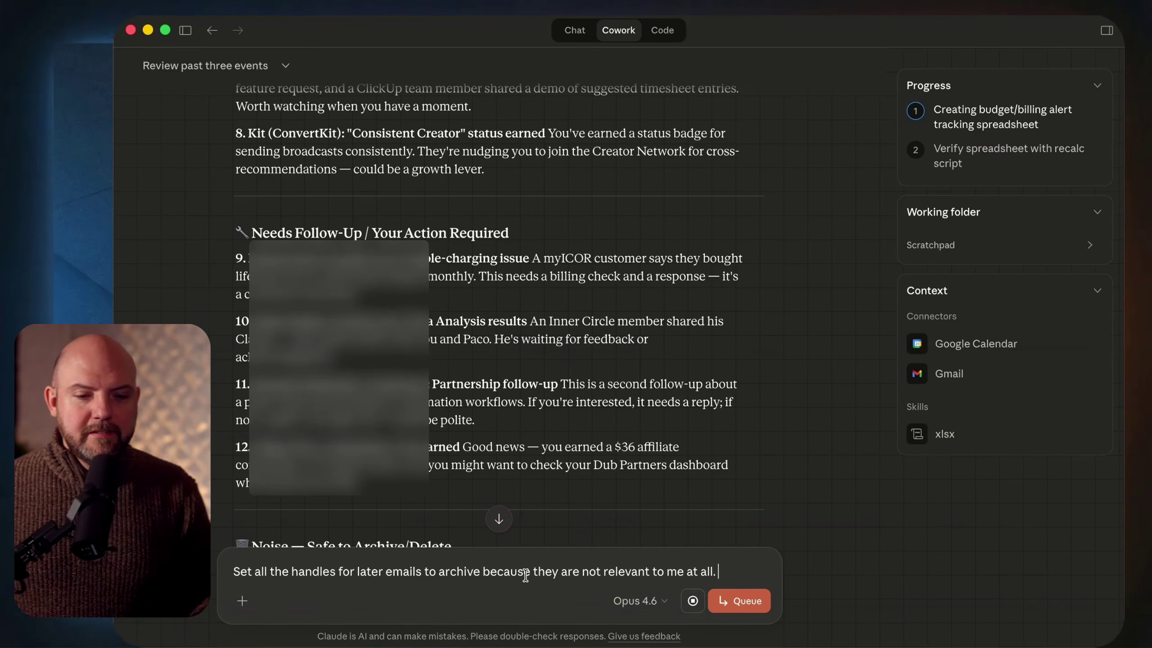
key(fn)
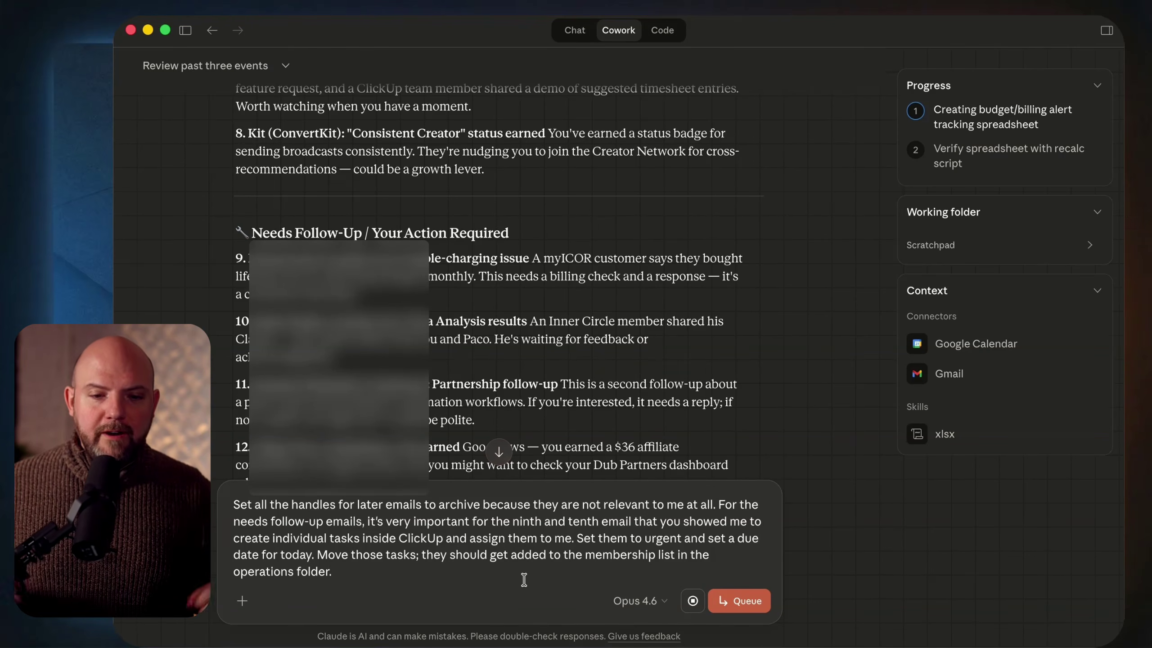
key(Return)
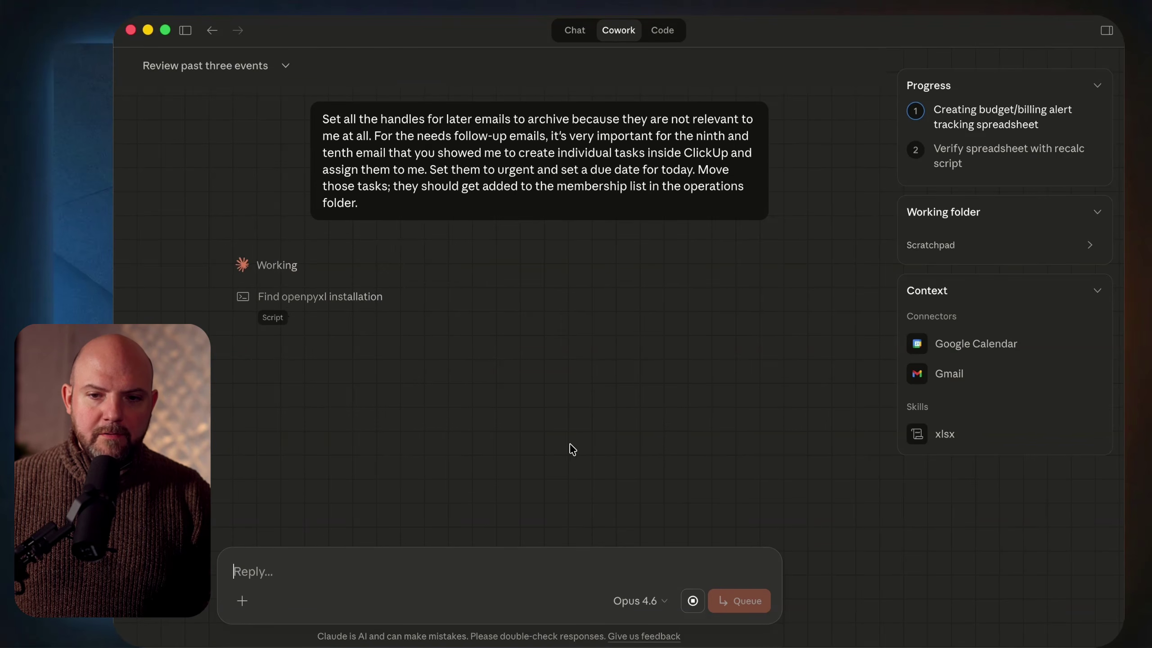
Step: Look through the triage's "Noise — Safe to Archive/Delete" section and the follow-up items above it
scroll(590, 453, up, 15)
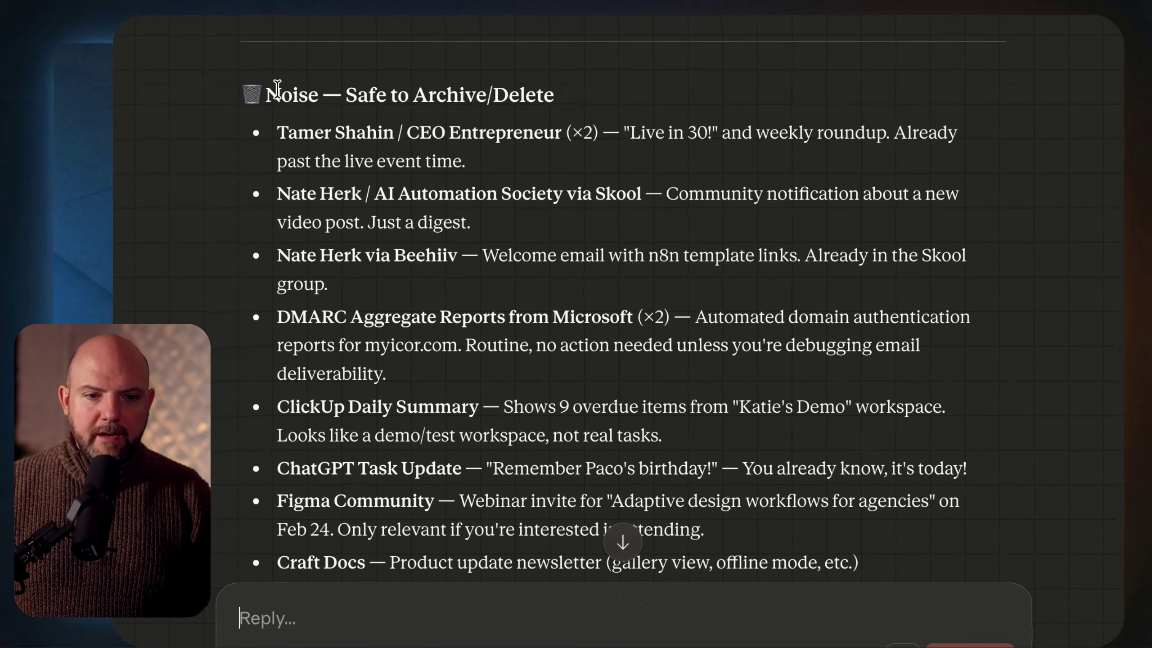
drag(277, 88, 569, 94)
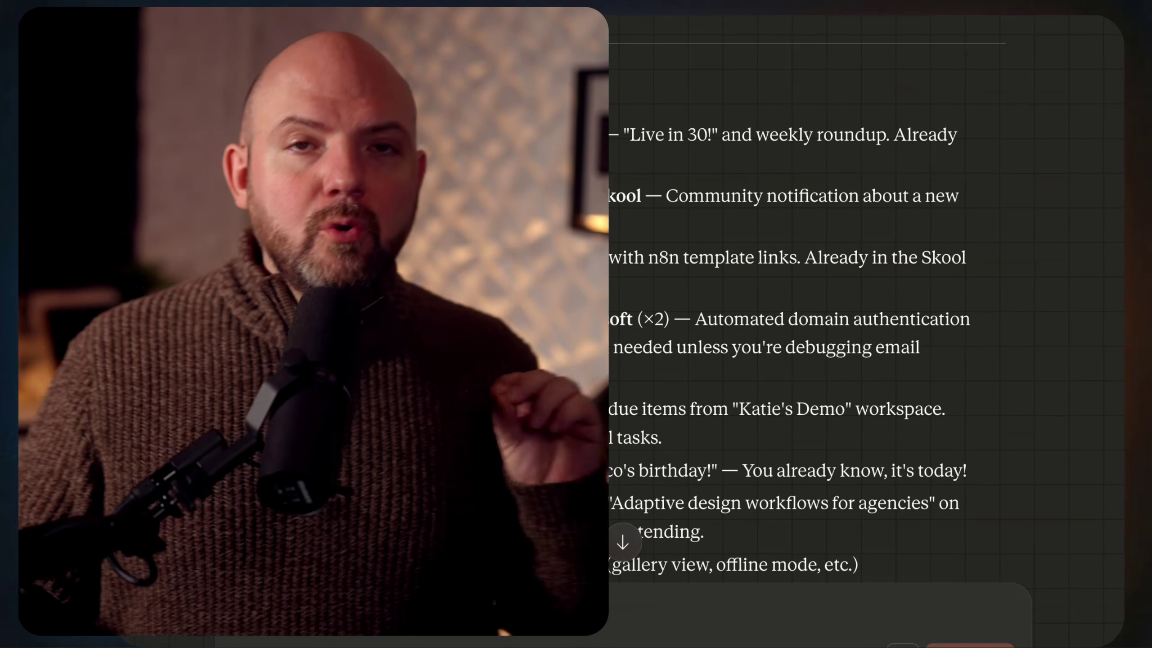
scroll(622, 414, up, 7)
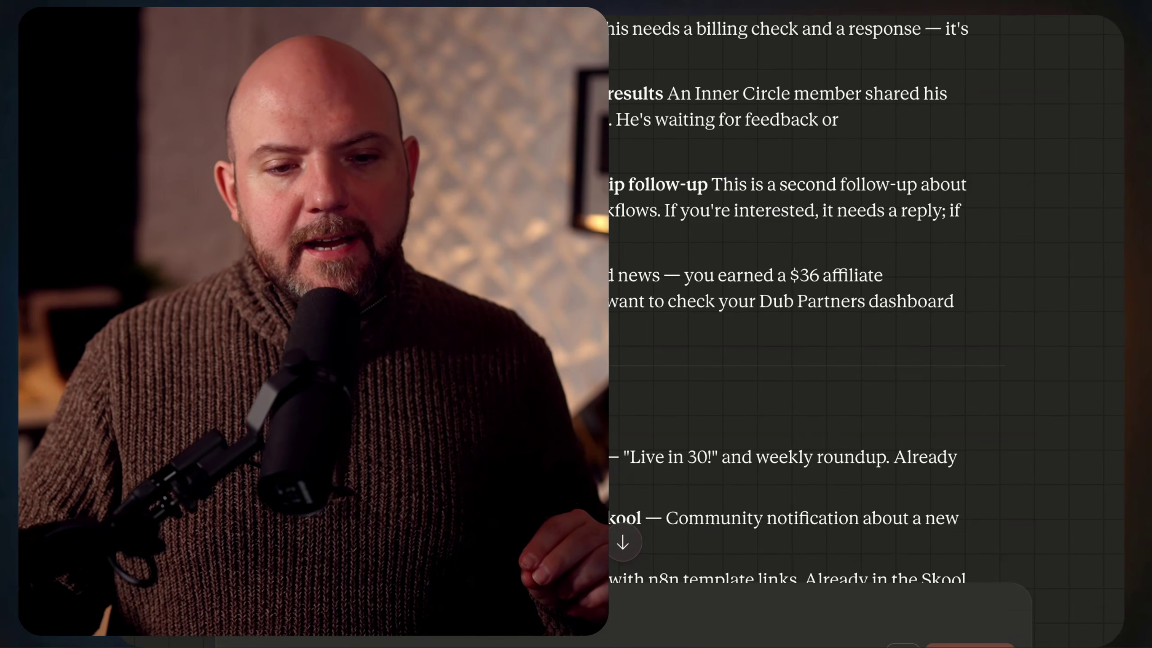
scroll(789, 295, up, 11)
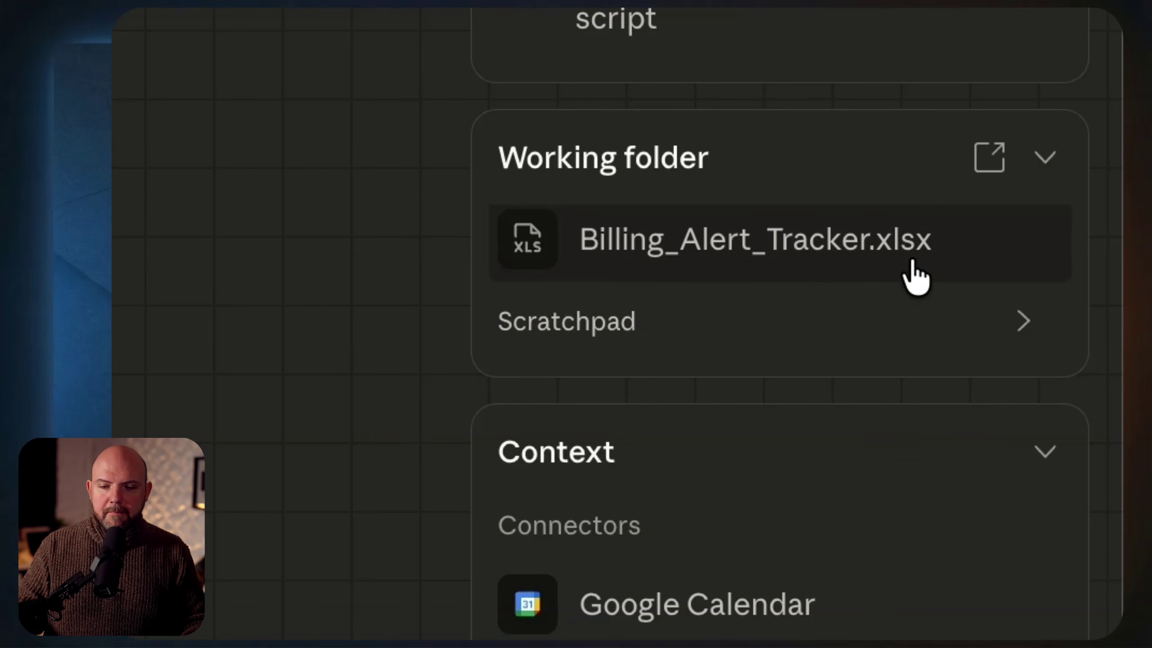
Step: Open Billing_Alert_Tracker.xlsx from the working folder and examine its alert log columns and the Wistia and PayPal subjects
click(911, 337)
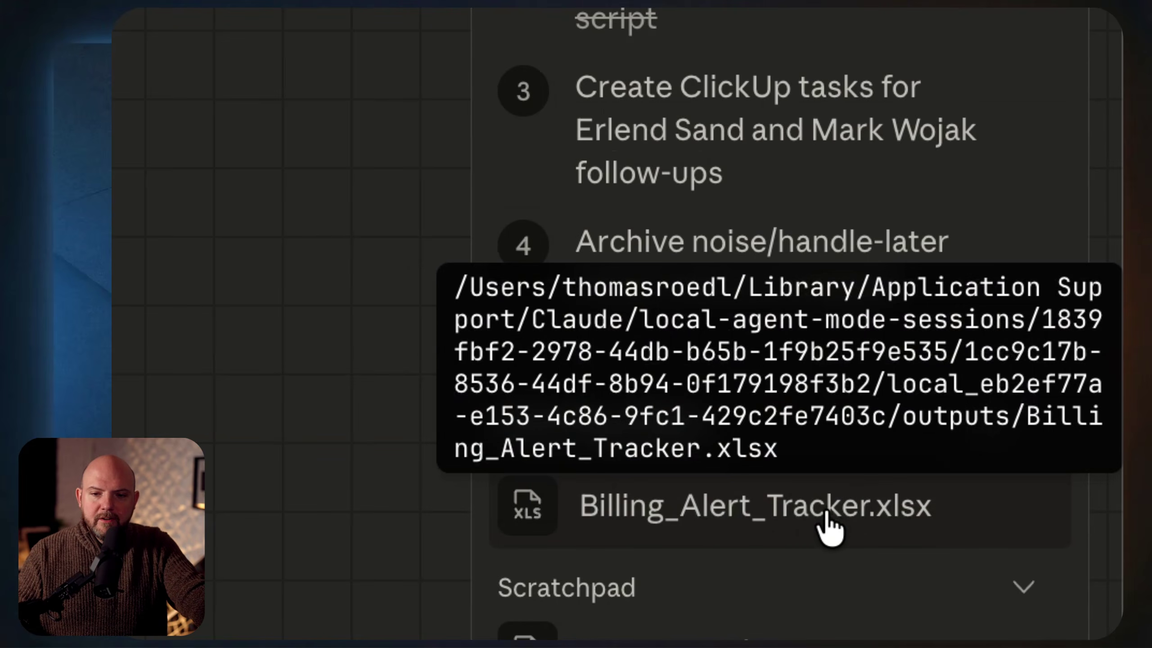
click(830, 522)
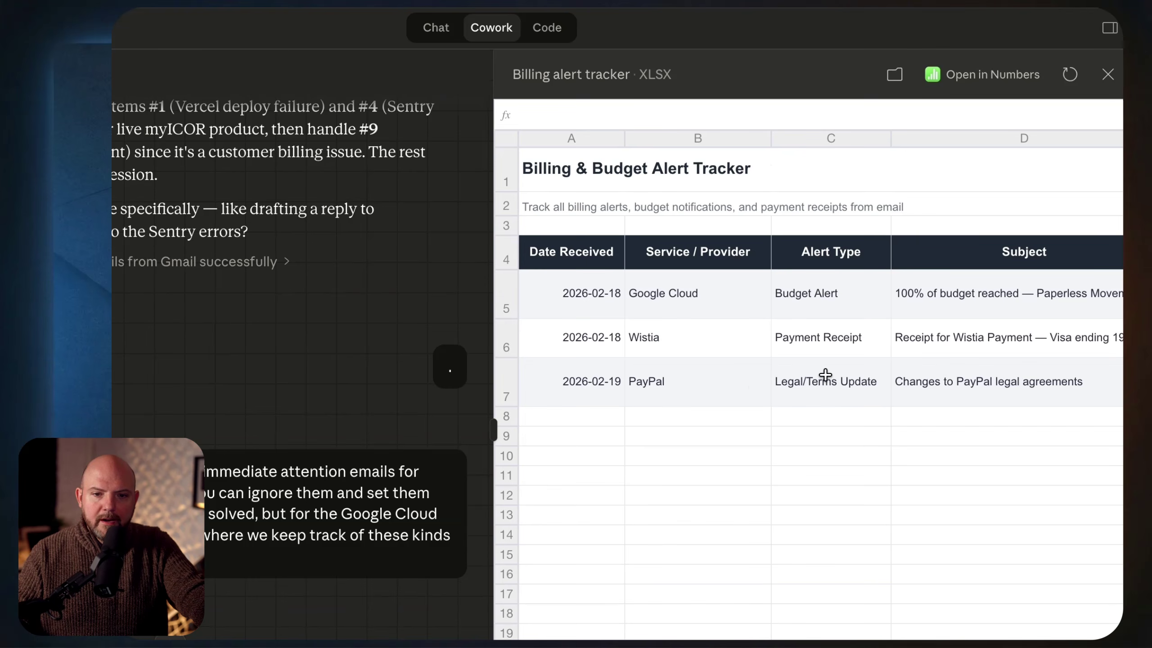
scroll(826, 374, right, 5)
scroll(826, 374, left, 5)
scroll(826, 374, right, 10)
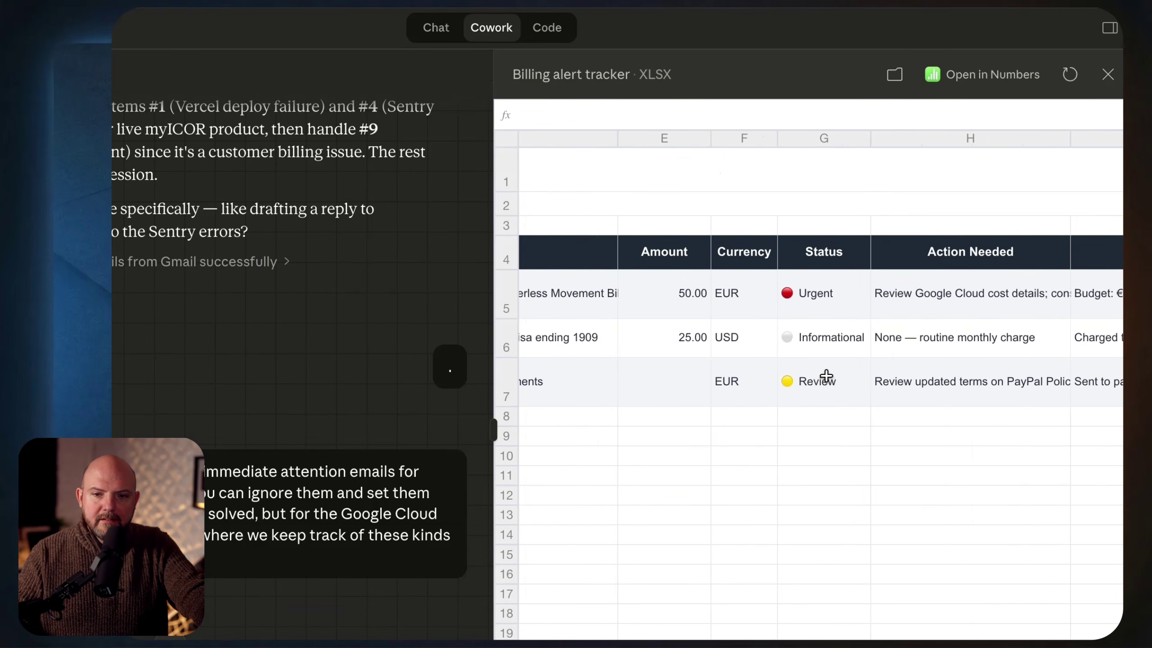
scroll(826, 372, right, 2)
scroll(826, 372, left, 15)
click(954, 352)
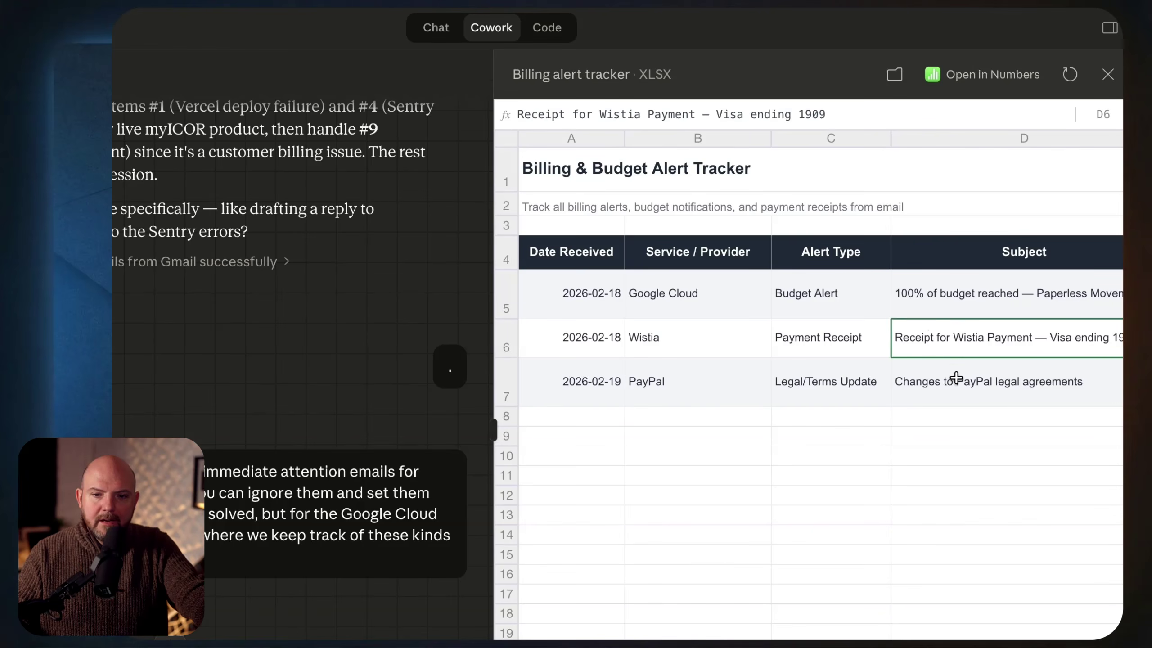
click(957, 378)
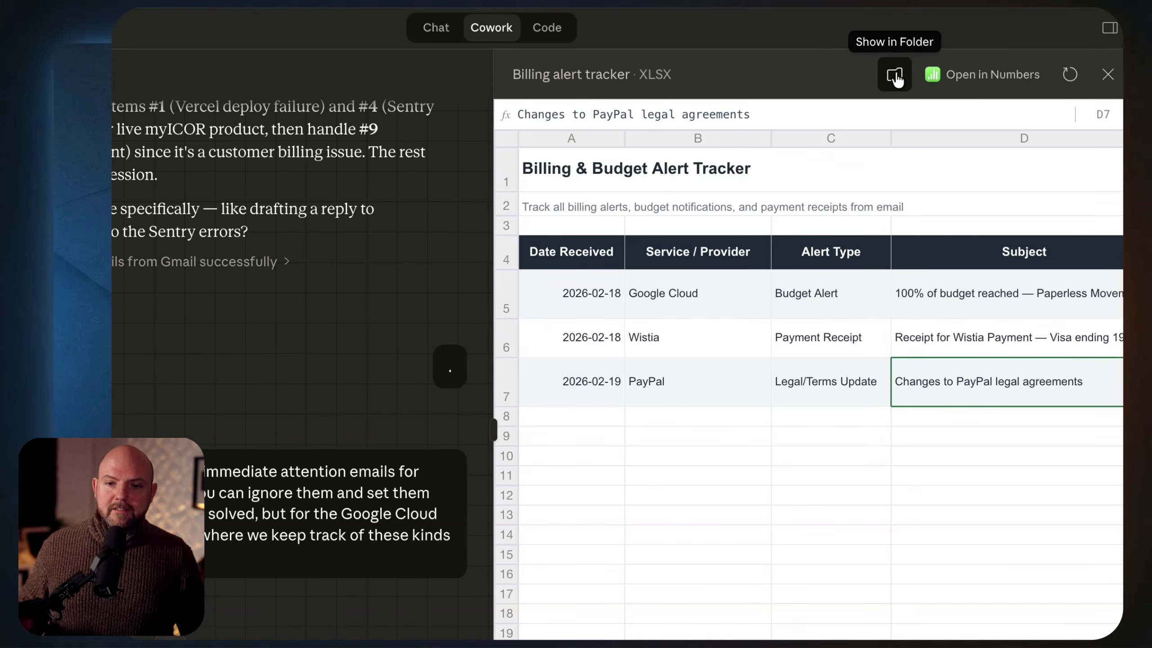
Step: Open the billing alert tracker in Numbers, allowing Claude to open the file, dismiss the warnings and quit Numbers after viewing it
click(955, 74)
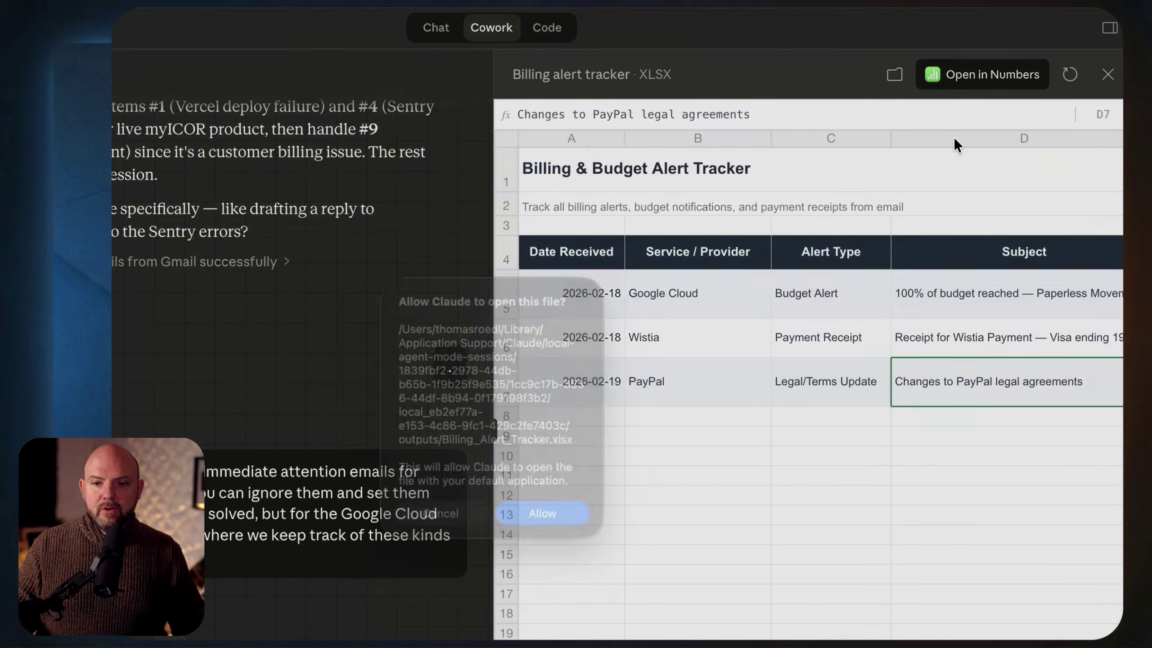
click(543, 530)
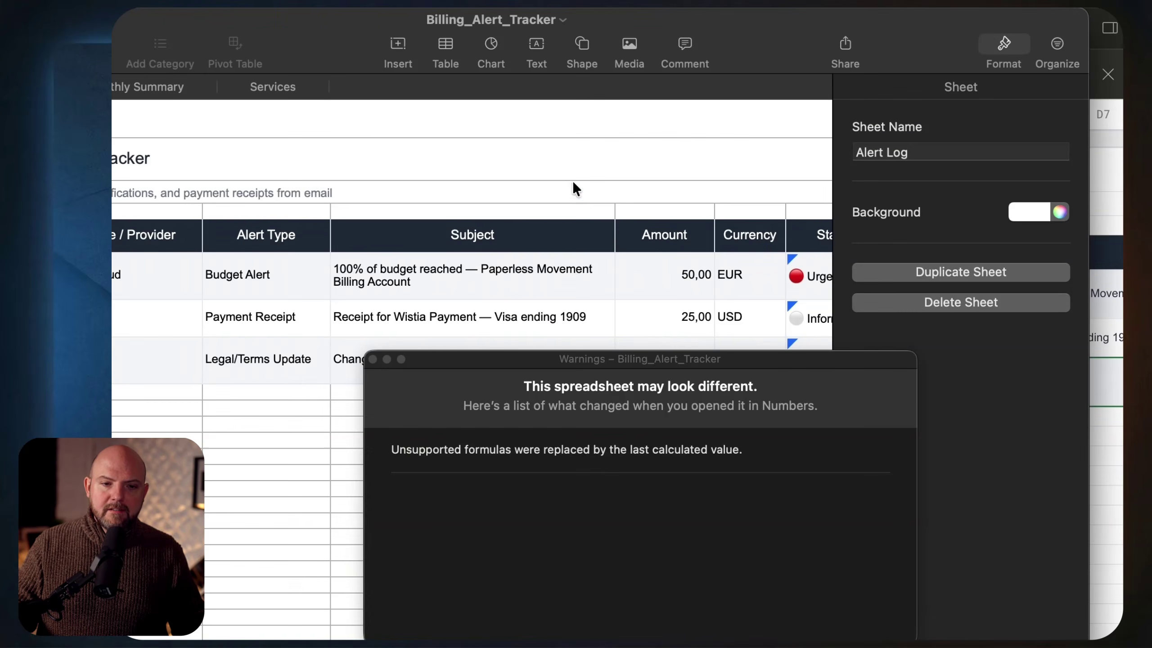
click(373, 359)
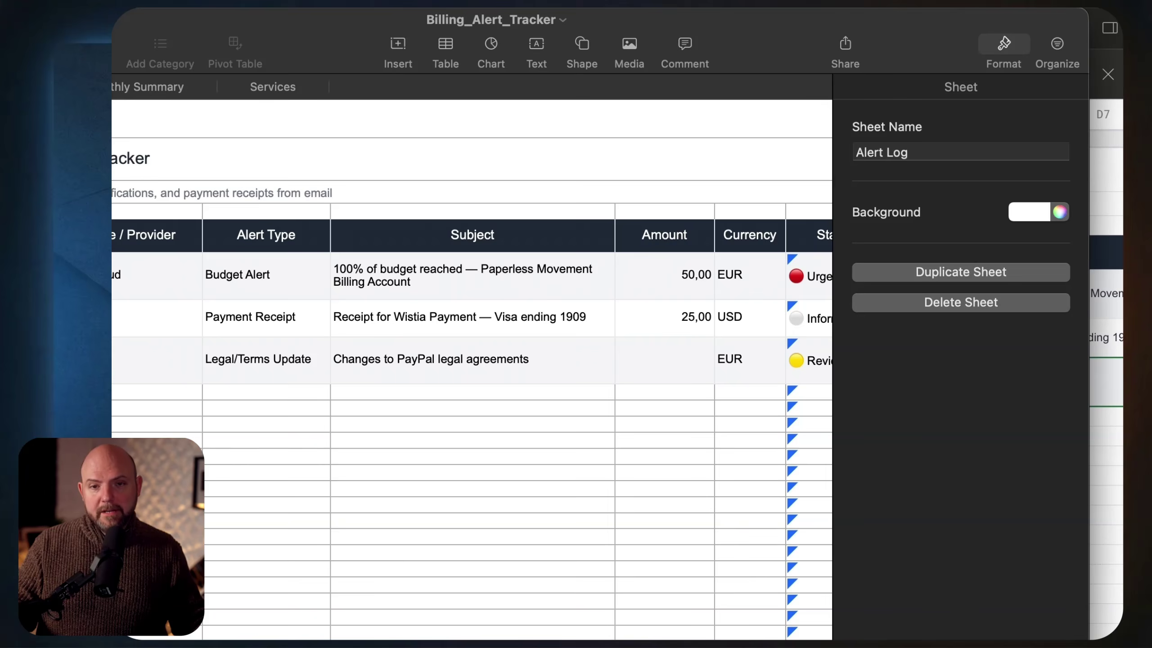
key(super+q)
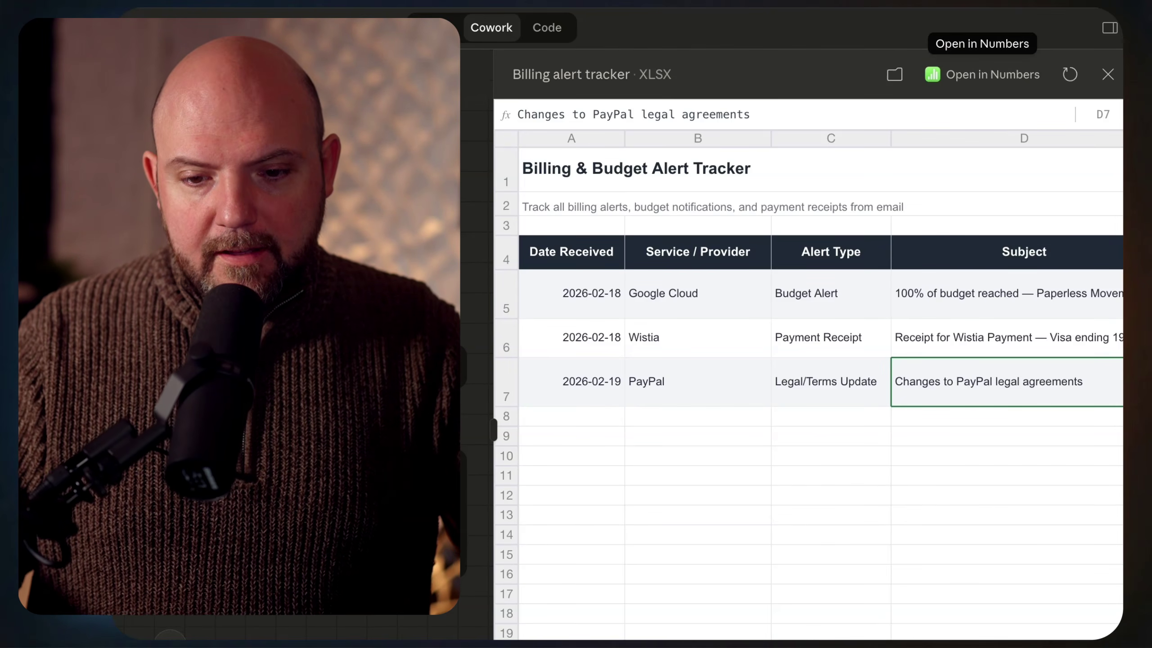
Step: View the tracker's monthly billing summary and its tracked services and subscriptions sheet, and close the preview
click(608, 645)
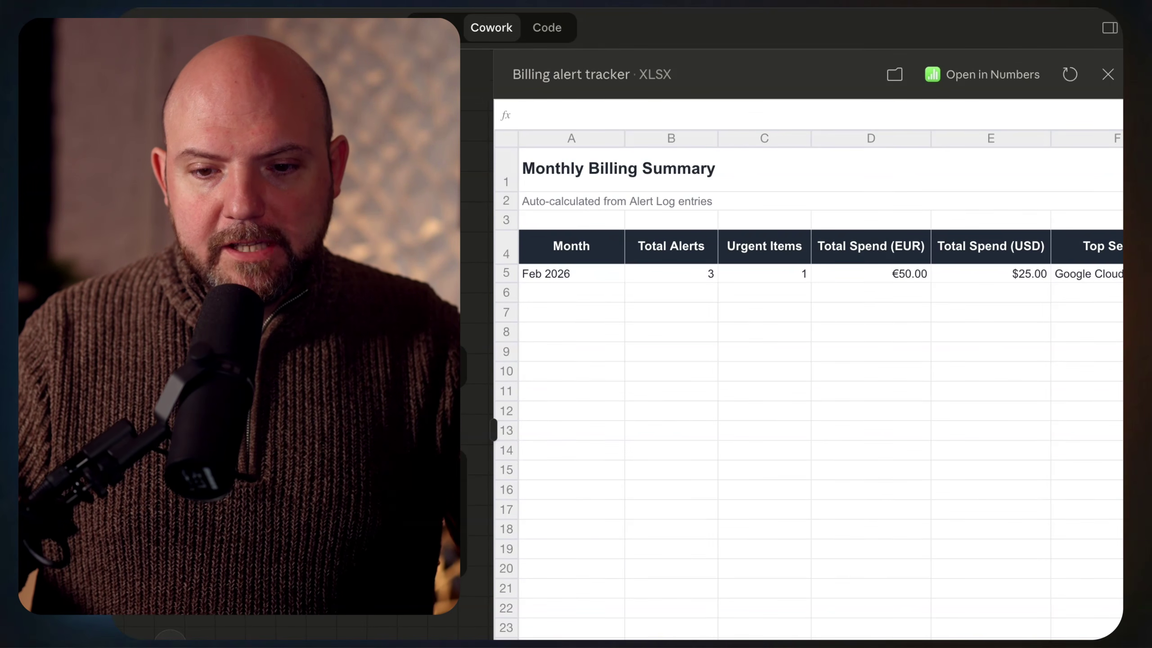
click(698, 644)
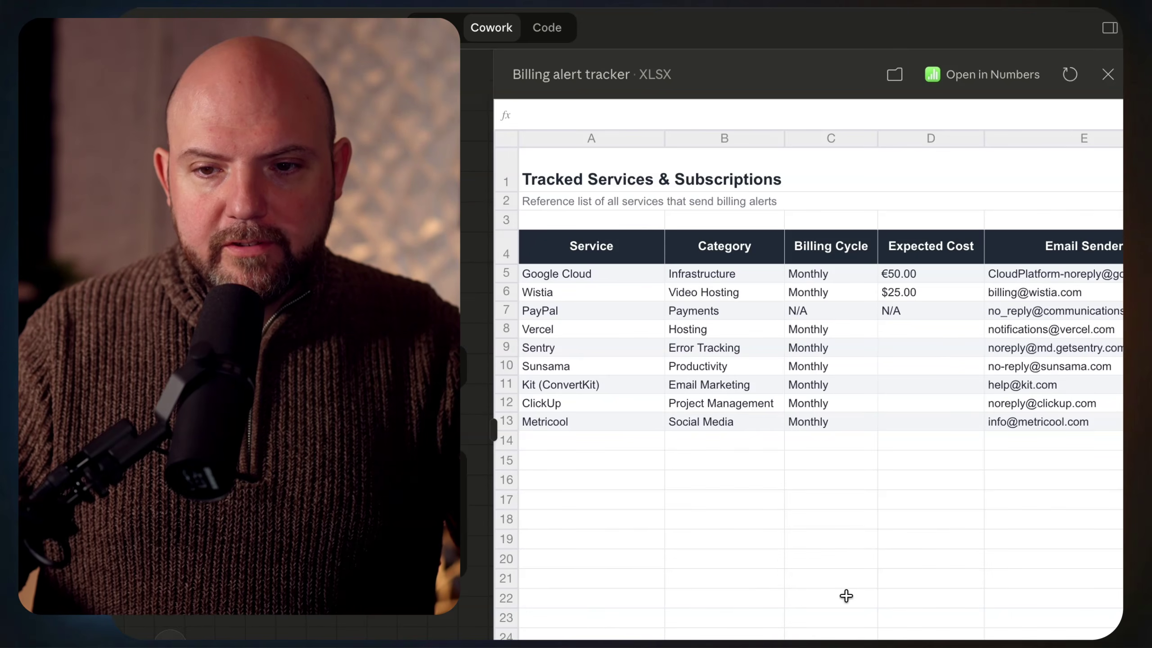
scroll(941, 518, right, 2)
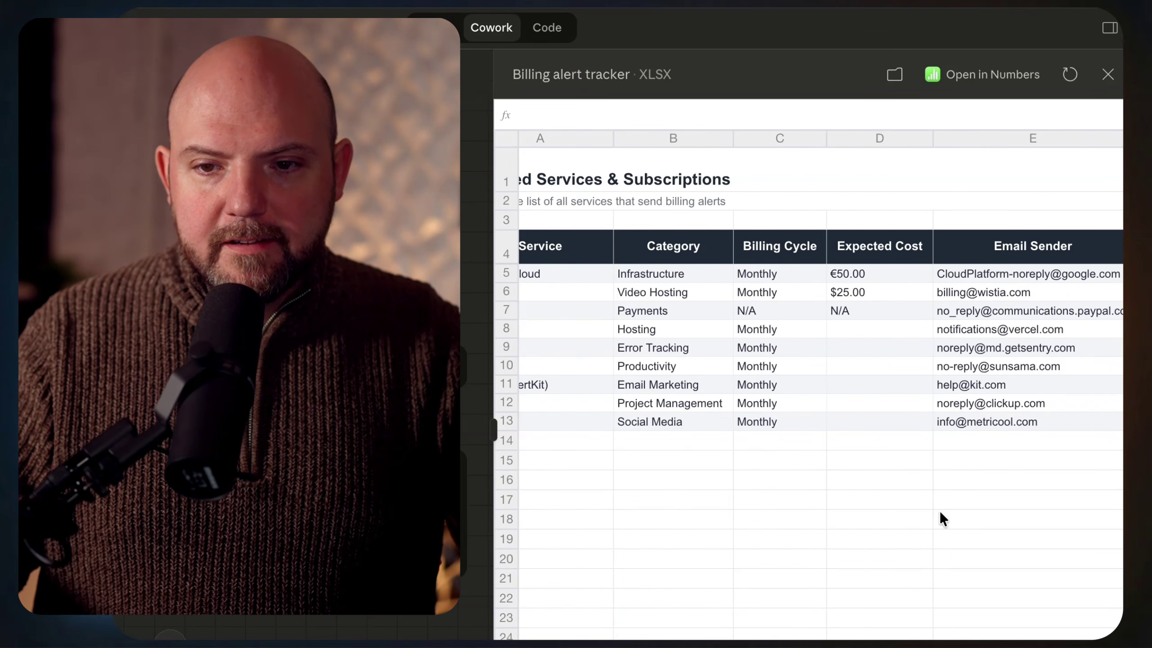
scroll(942, 518, left, 2)
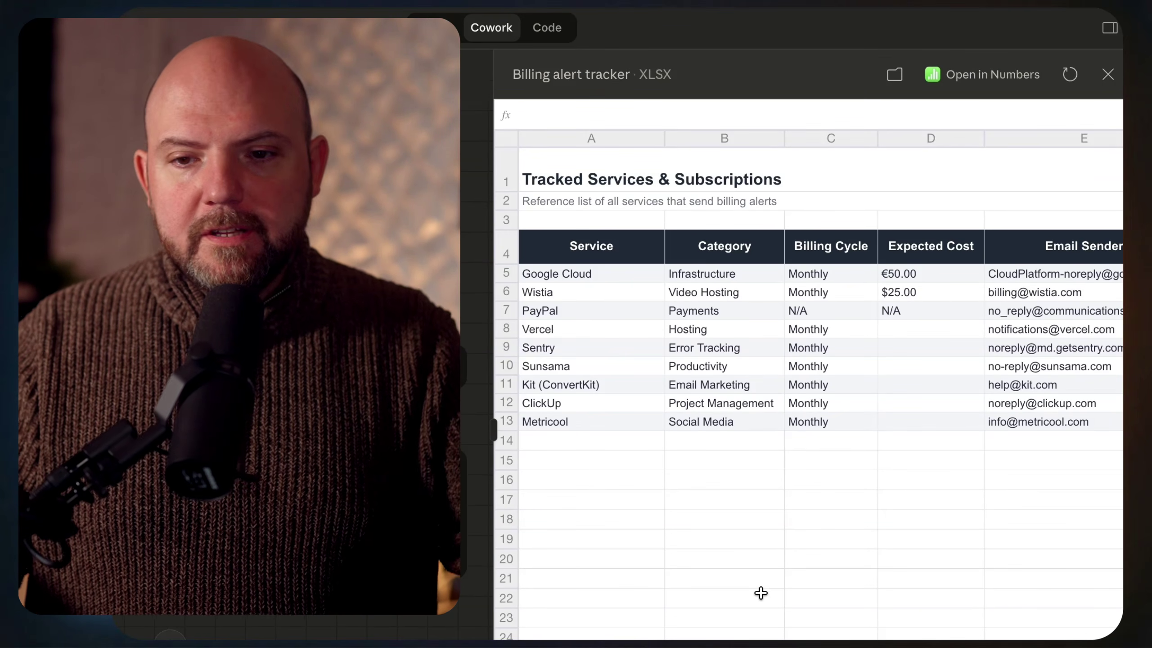
click(1108, 75)
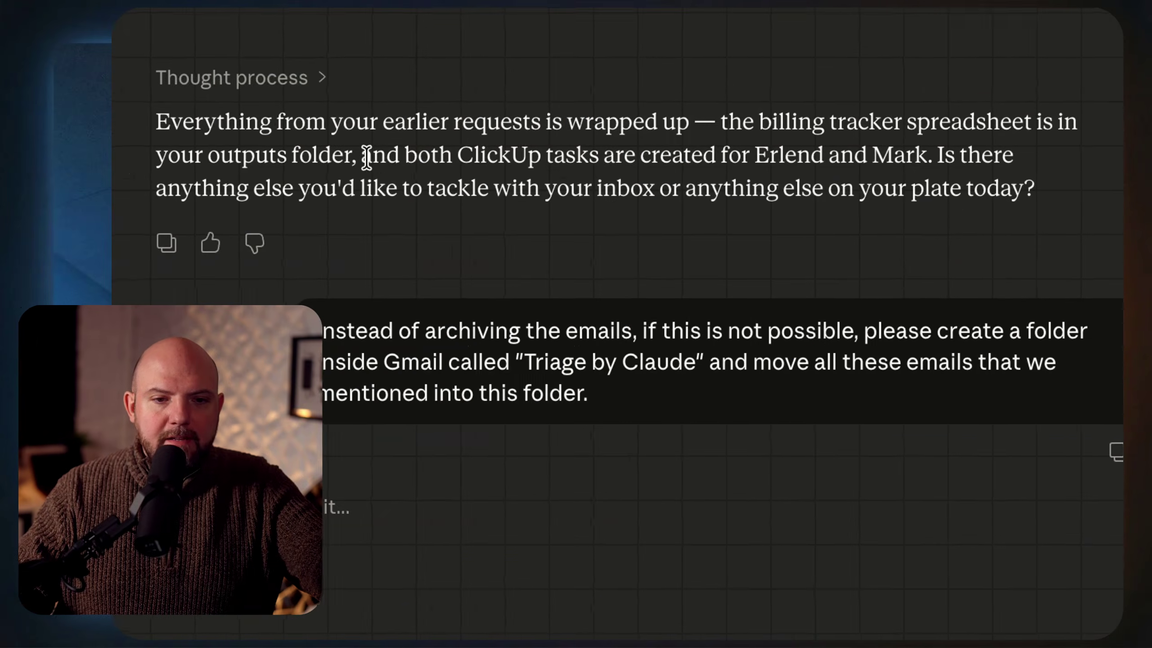
Step: Read Claude's summary of the ClickUp tasks, switch to ClickUp and inspect the double-charging task in the Membership Updates list
drag(387, 156, 770, 161)
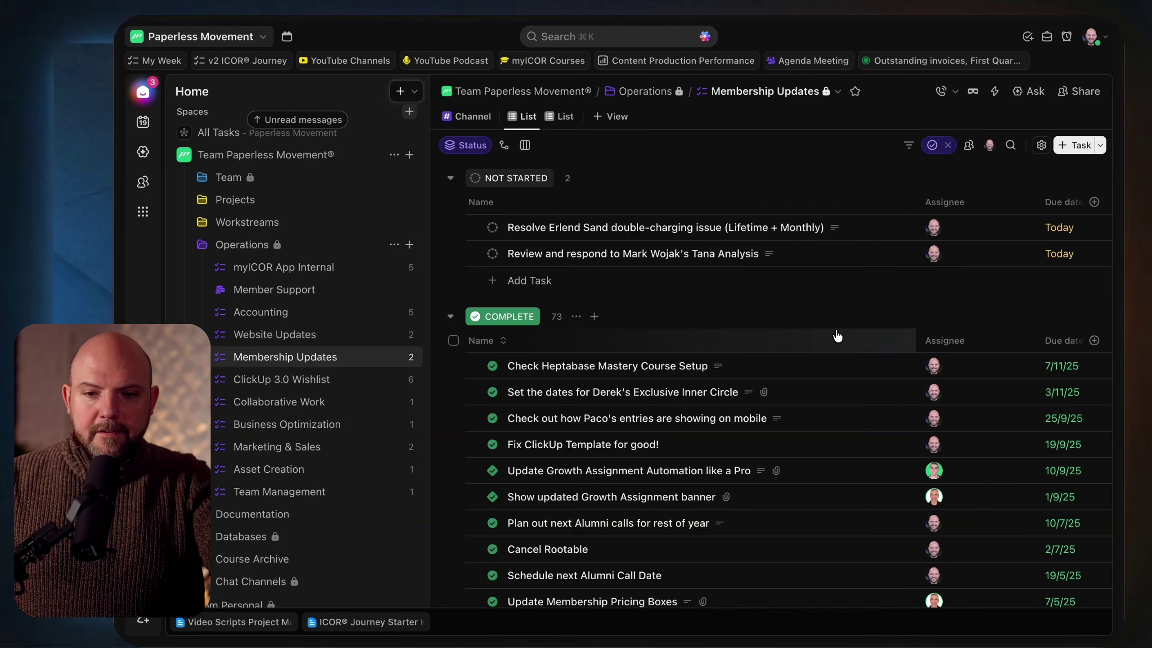
scroll(838, 337, right, 3)
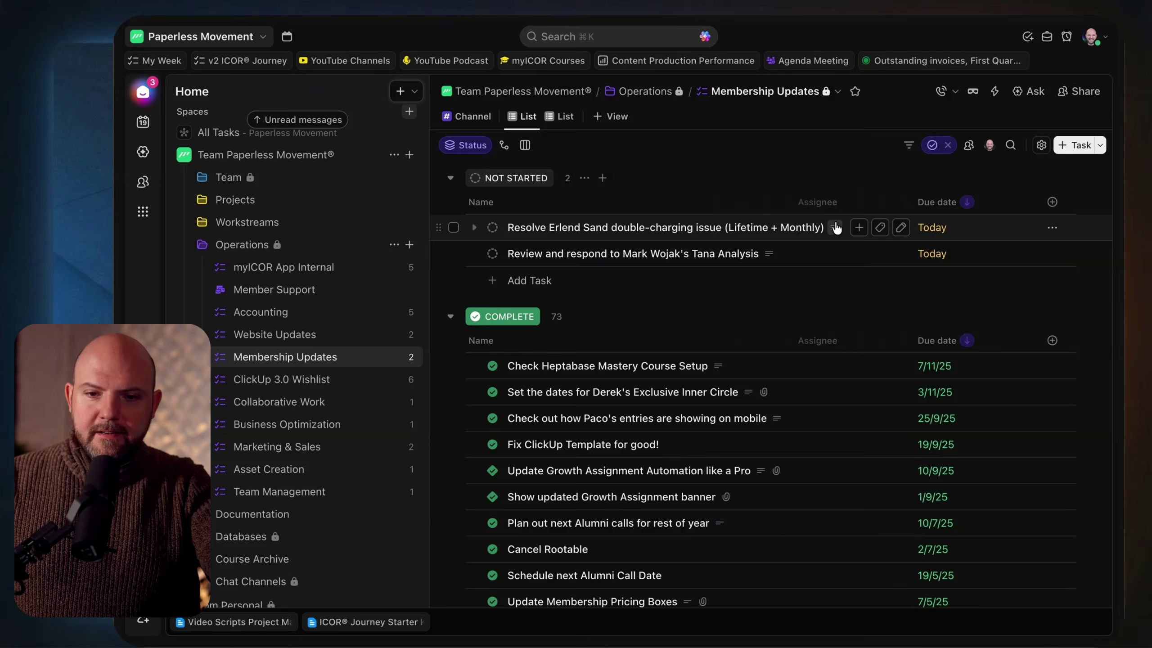
click(785, 229)
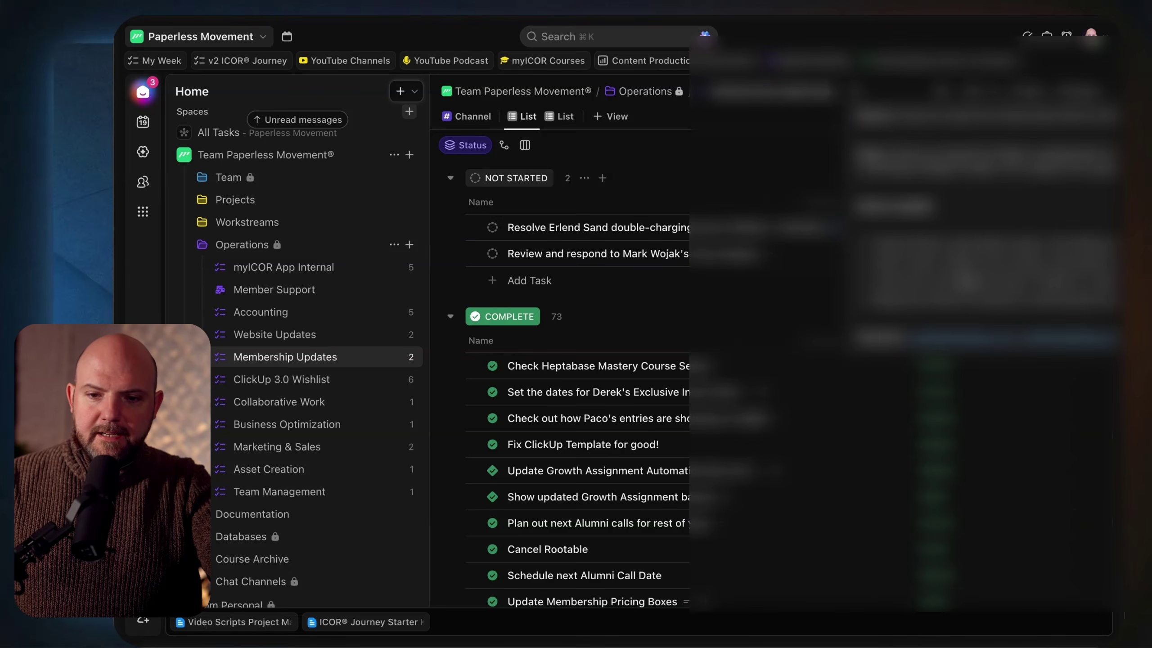
click(753, 271)
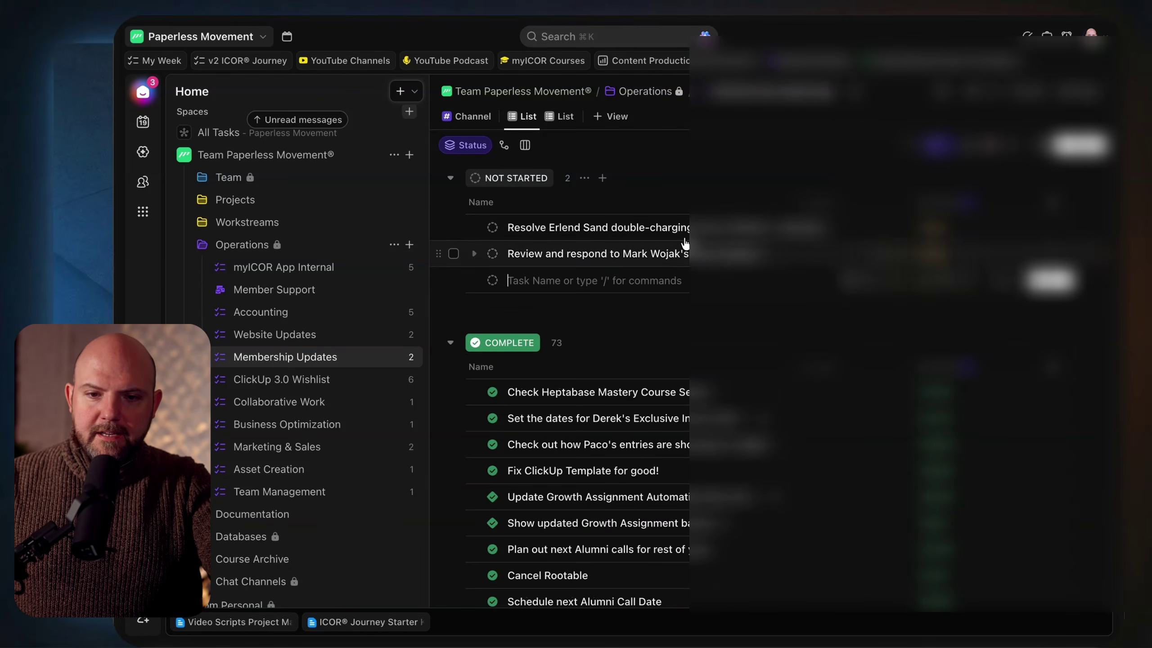
click(682, 232)
click(681, 232)
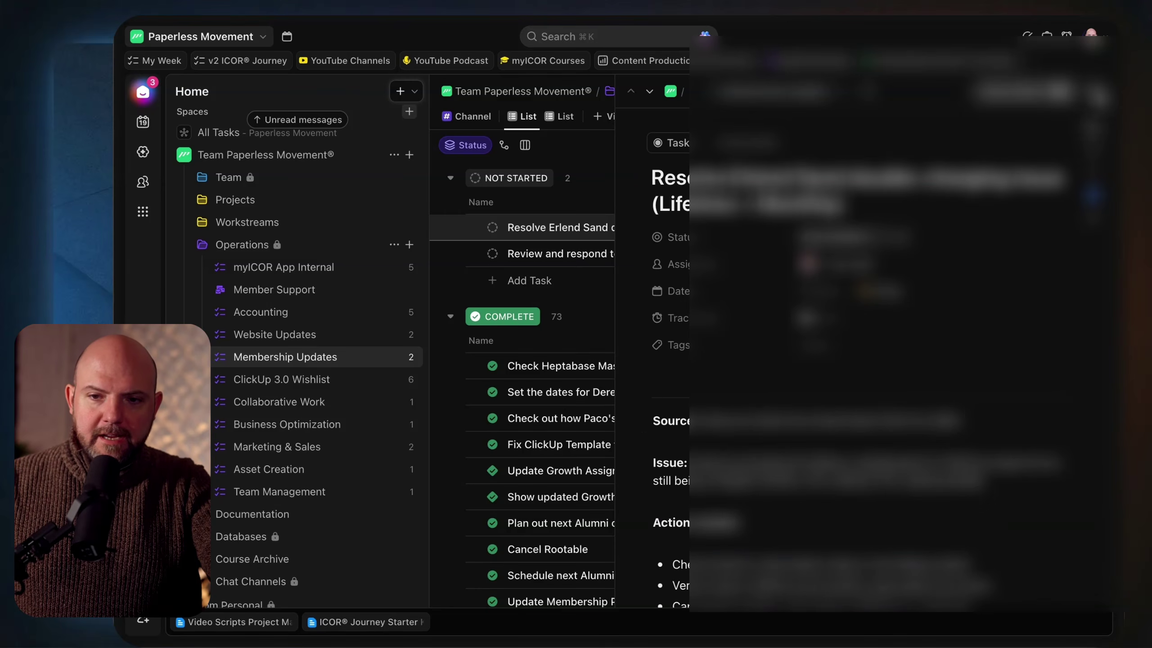
key(Escape)
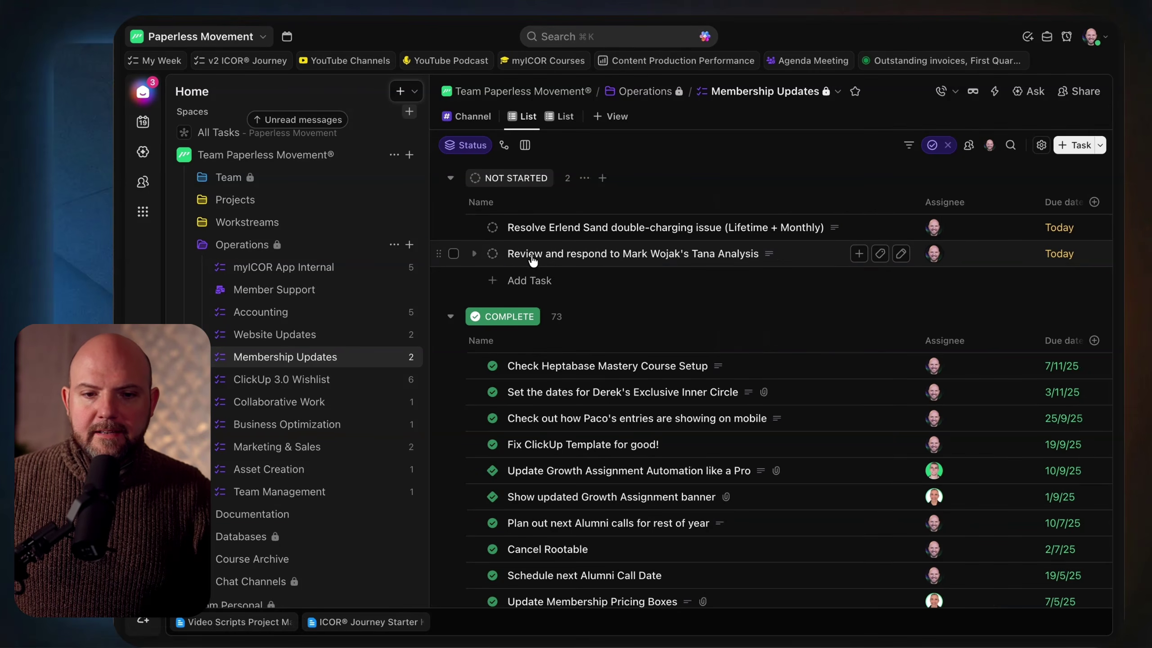
Step: Set the status of both not-started Membership Updates tasks, the Tana Analysis review and the double-charging issue, to URGENT
click(492, 254)
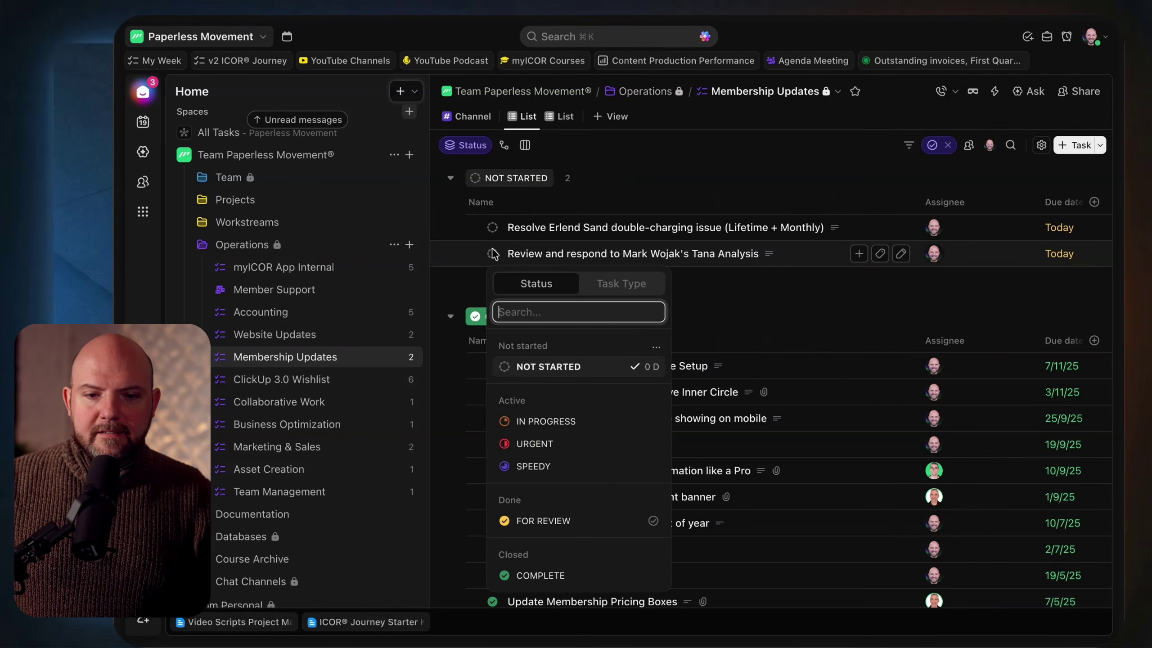
click(588, 443)
click(493, 227)
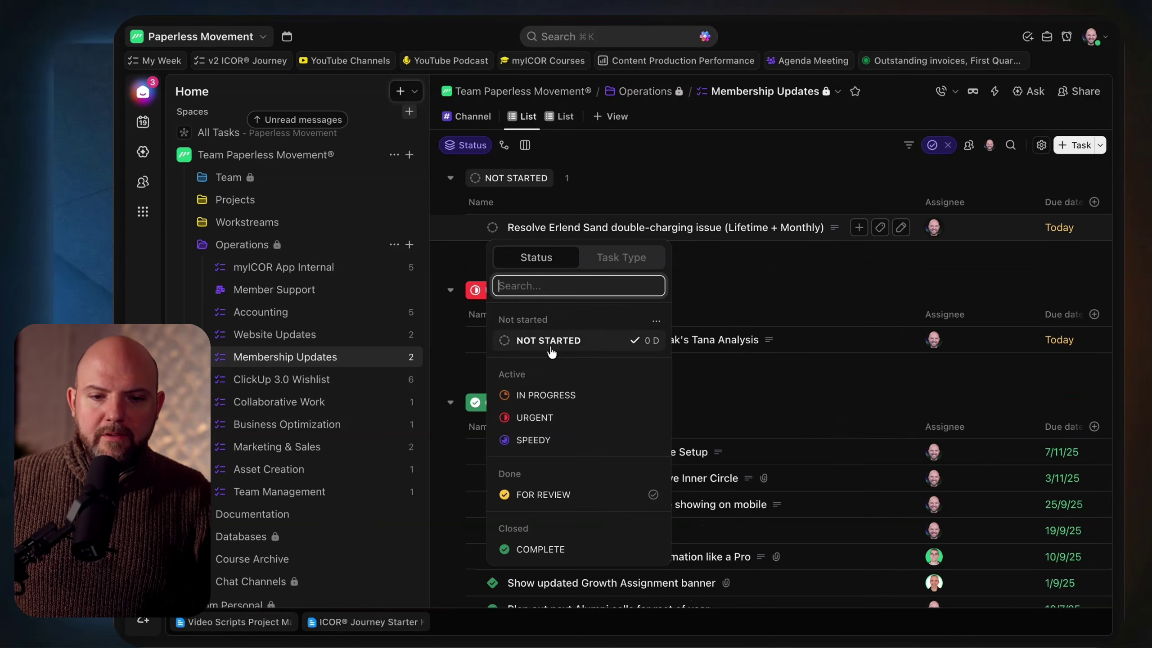
click(553, 417)
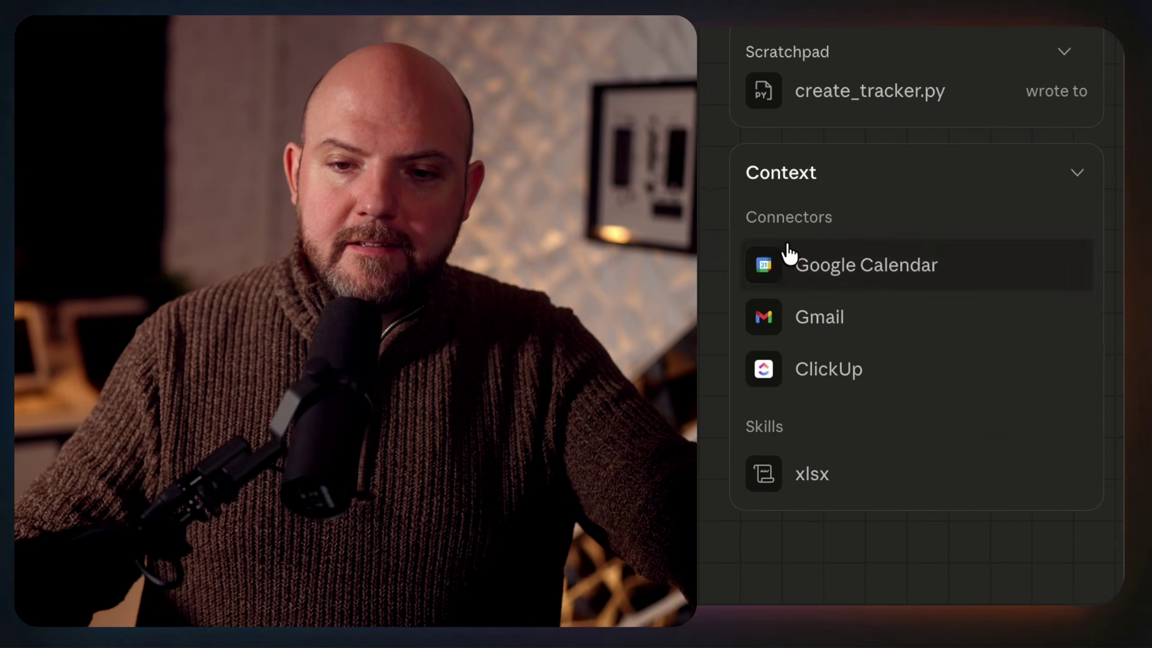
Step: Switch back to Claude and examine the connectors and skills listed in the task's context
drag(918, 281, 986, 291)
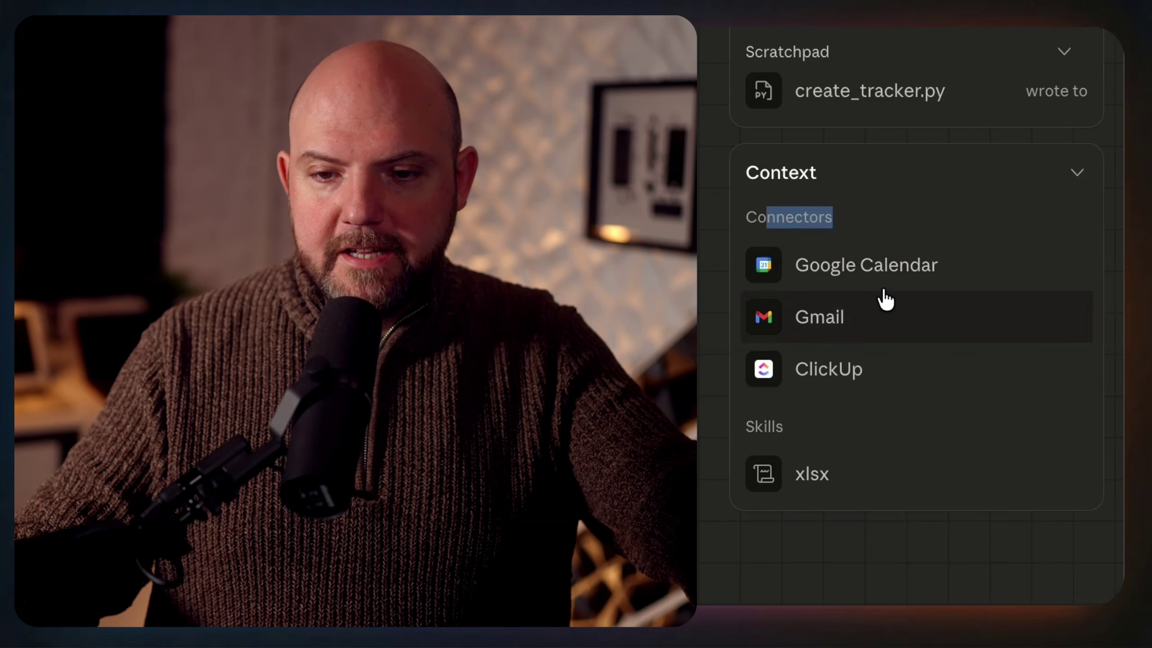
click(942, 461)
double_click(759, 426)
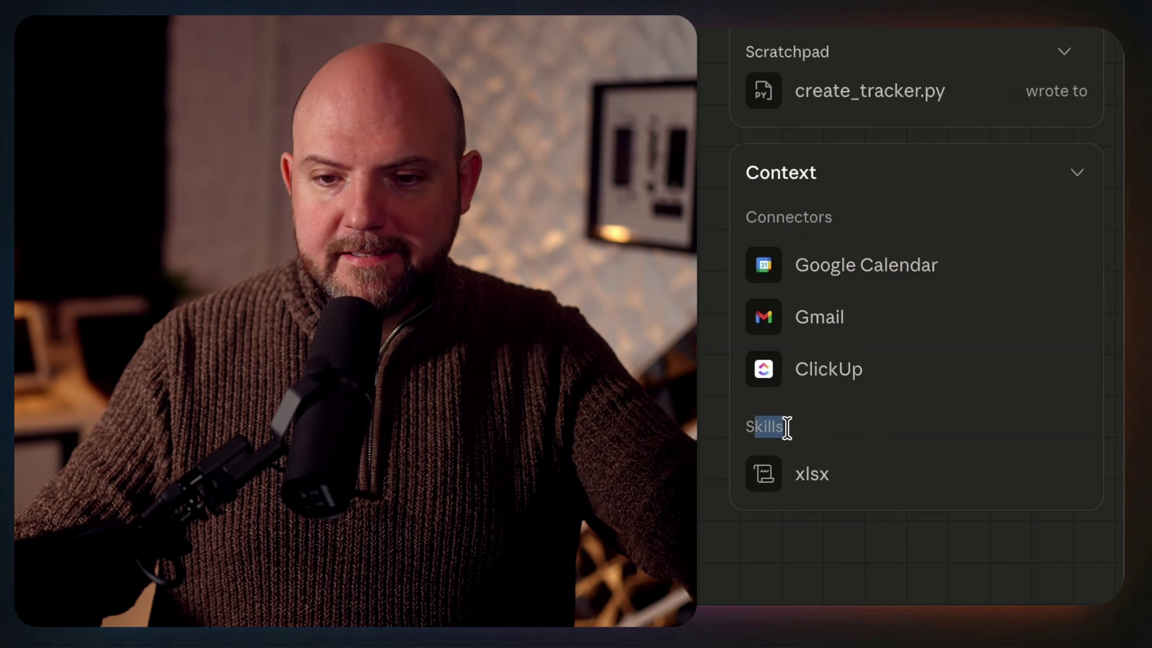
click(805, 427)
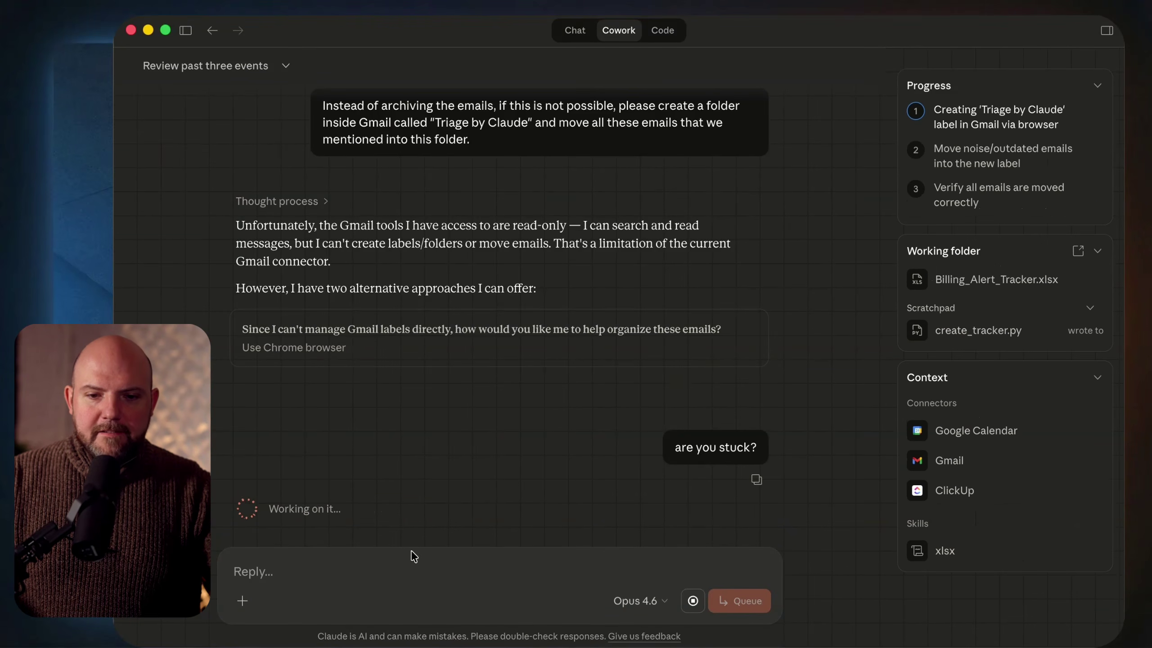
Step: Stop Claude's stuck run on the Gmail label and open the connector management settings
click(692, 600)
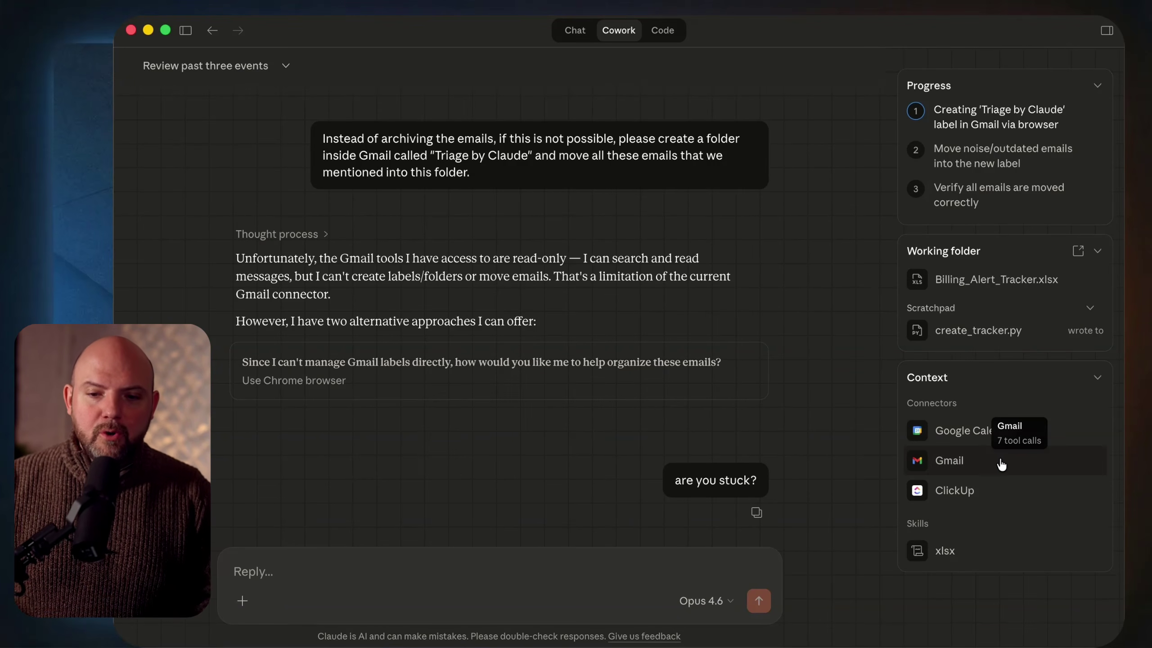
click(242, 600)
mouse_move(290, 544)
mouse_move(421, 541)
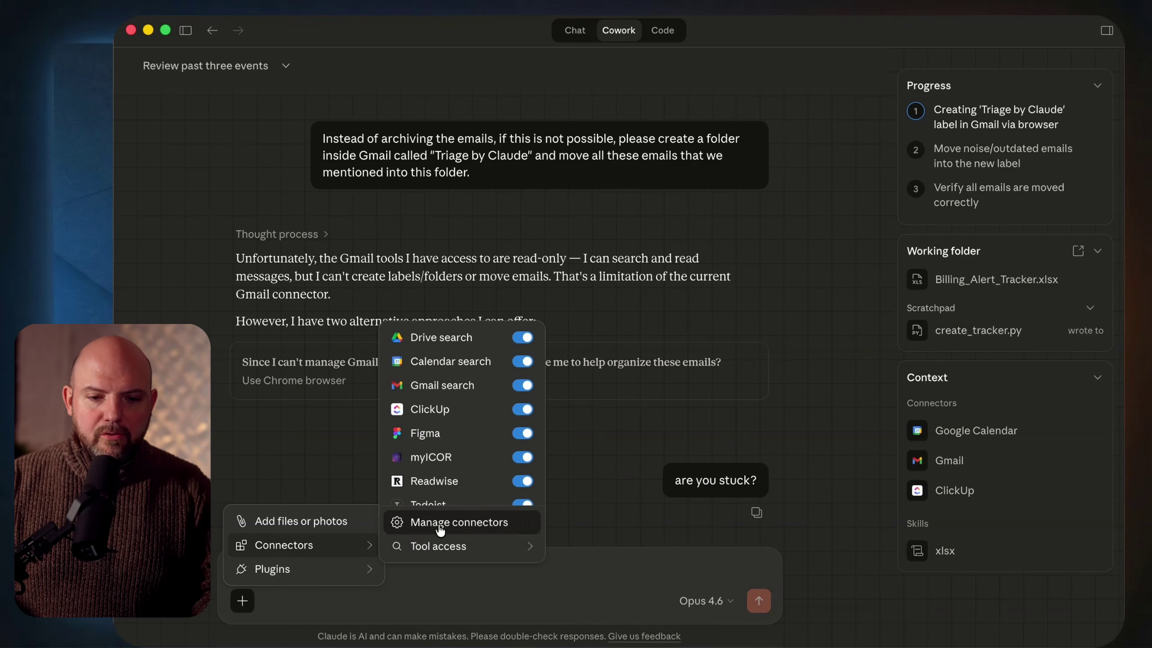
key(Escape)
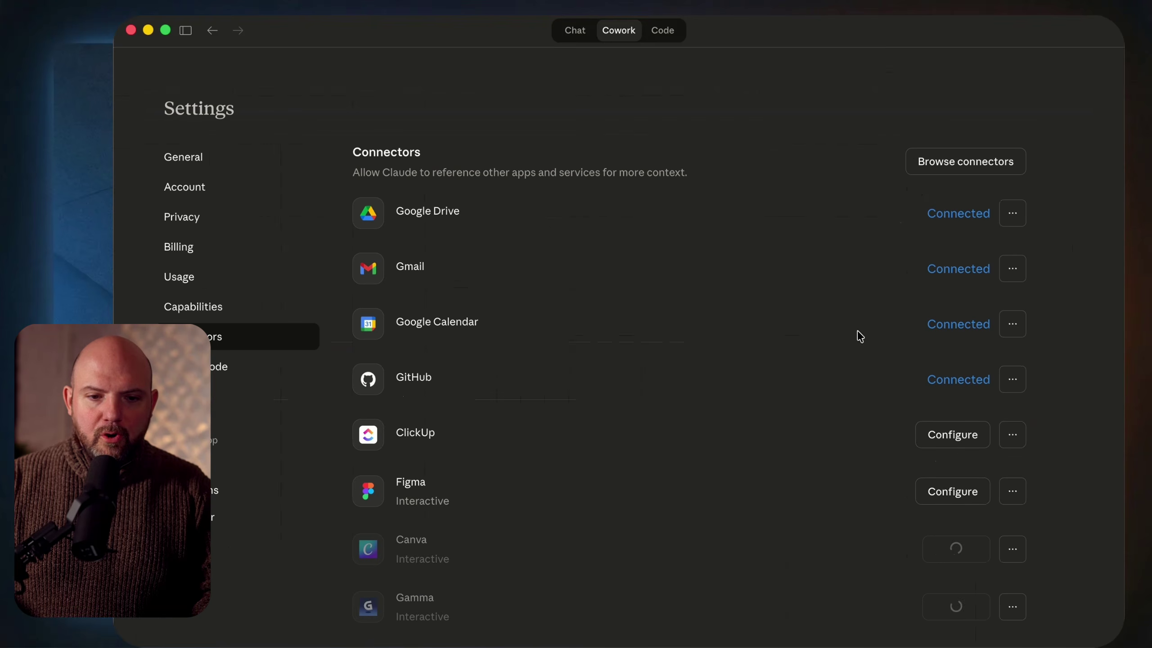
Step: Inspect the options offered for the Gmail connector, leaving it connected
scroll(854, 329, down, 3)
scroll(855, 331, up, 3)
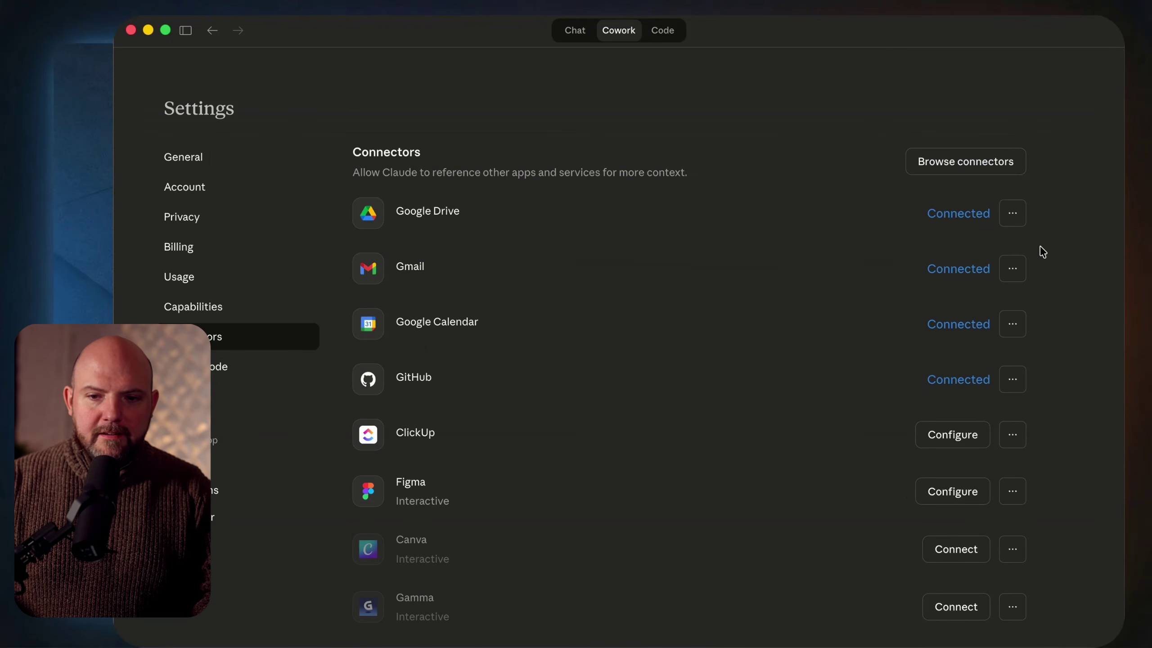
click(1014, 269)
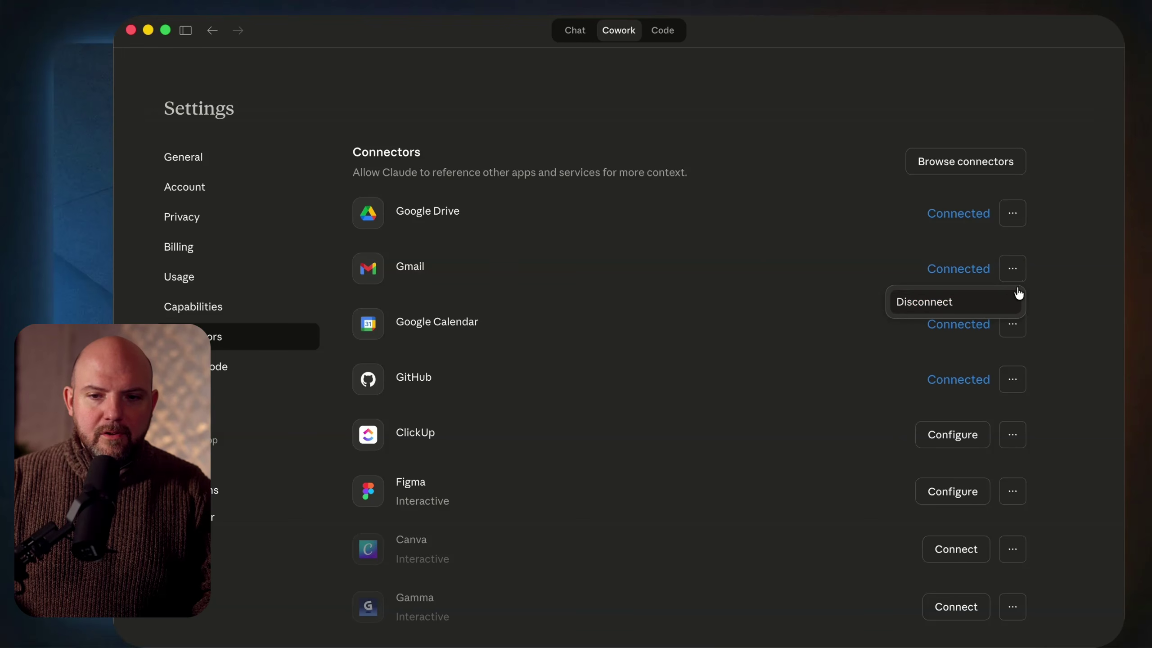
click(1023, 270)
drag(405, 268, 1021, 272)
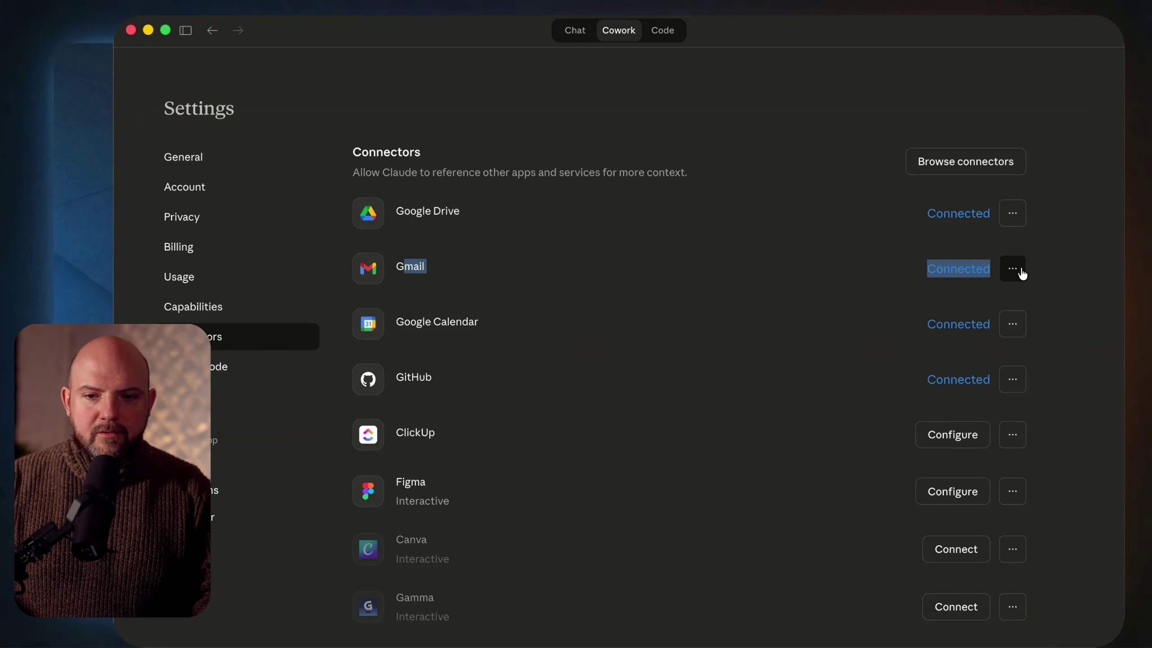
click(963, 274)
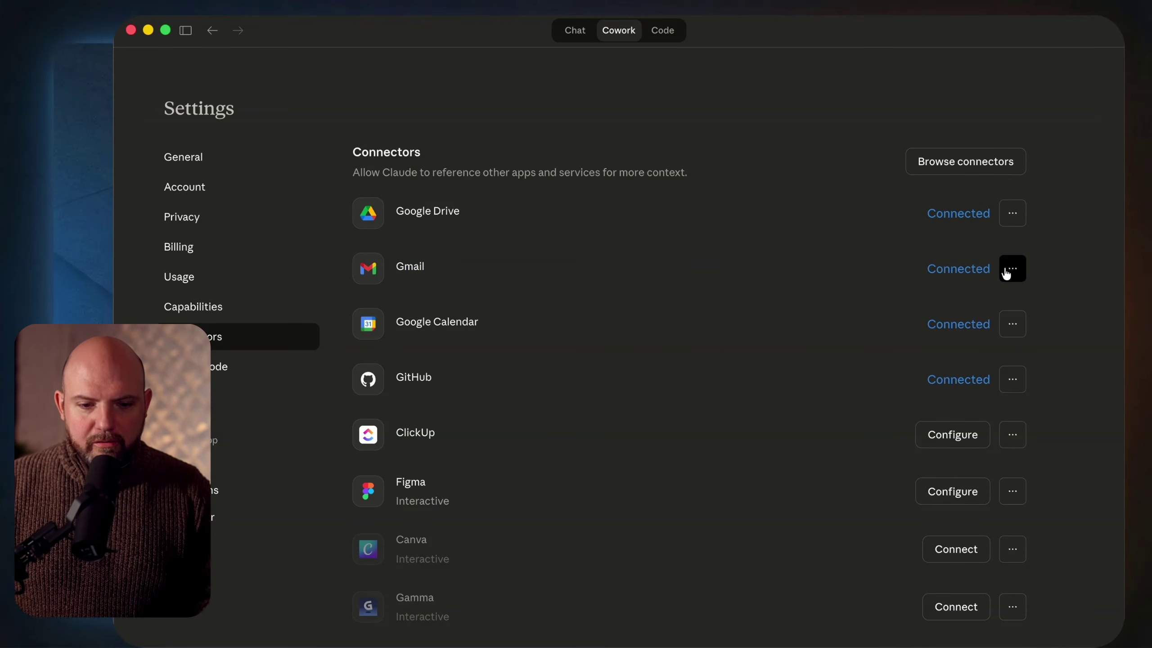
Step: Look through the connector list down to the custom connectors and check the myICOR entry's MCP address
scroll(785, 381, down, 3)
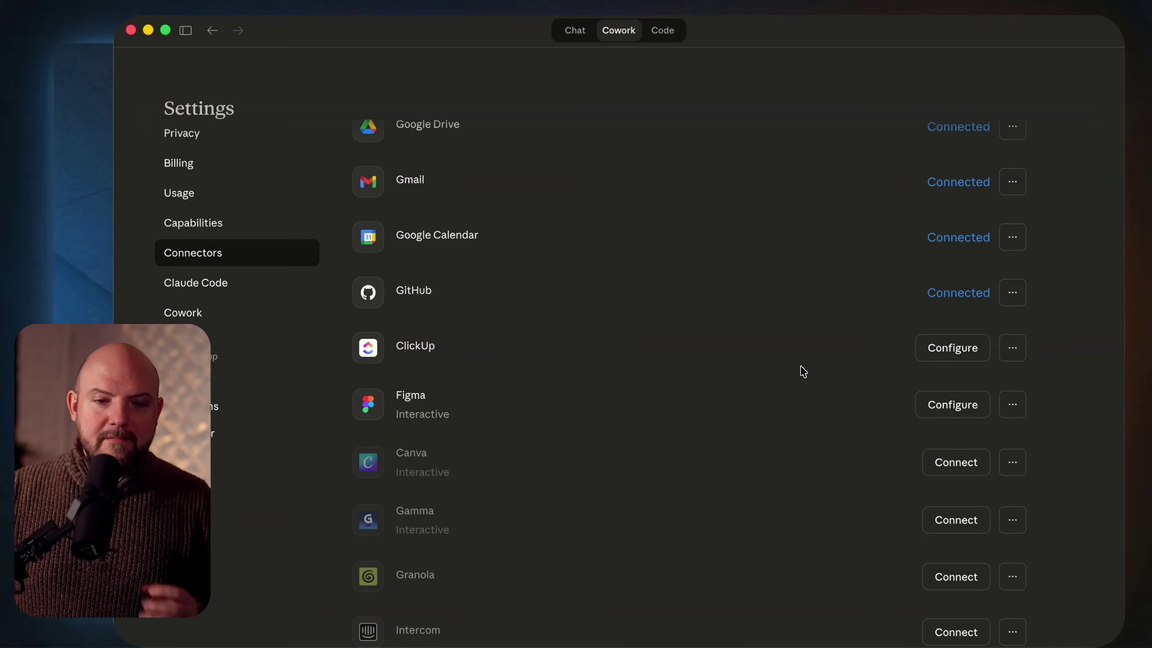
scroll(803, 371, up, 3)
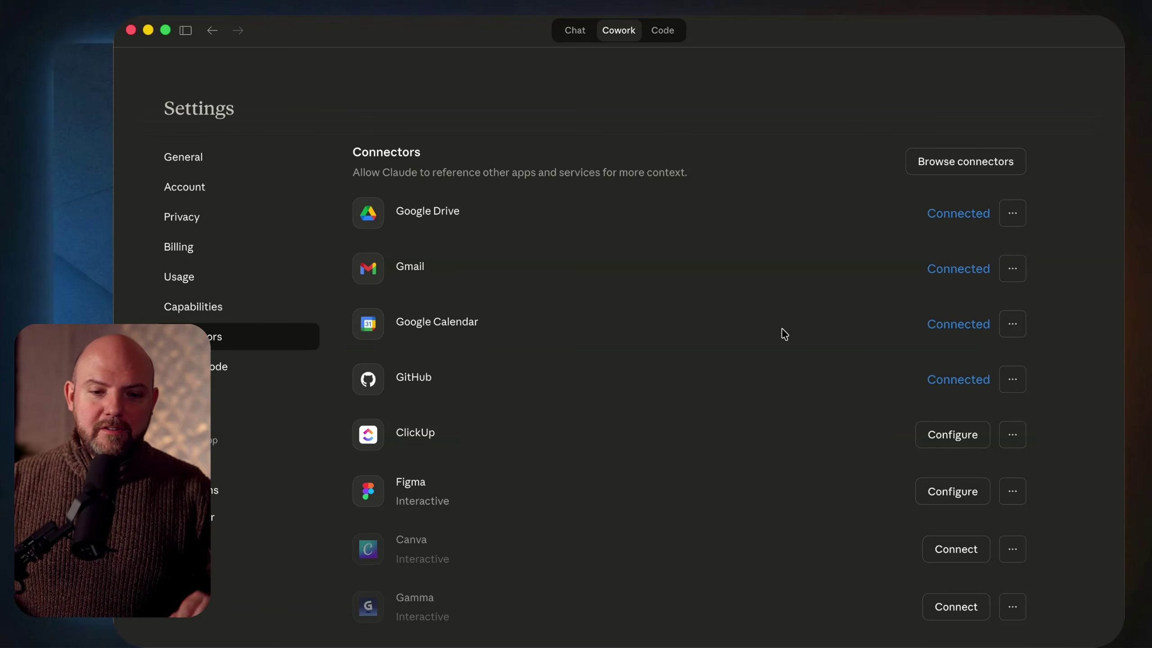
scroll(754, 261, down, 10)
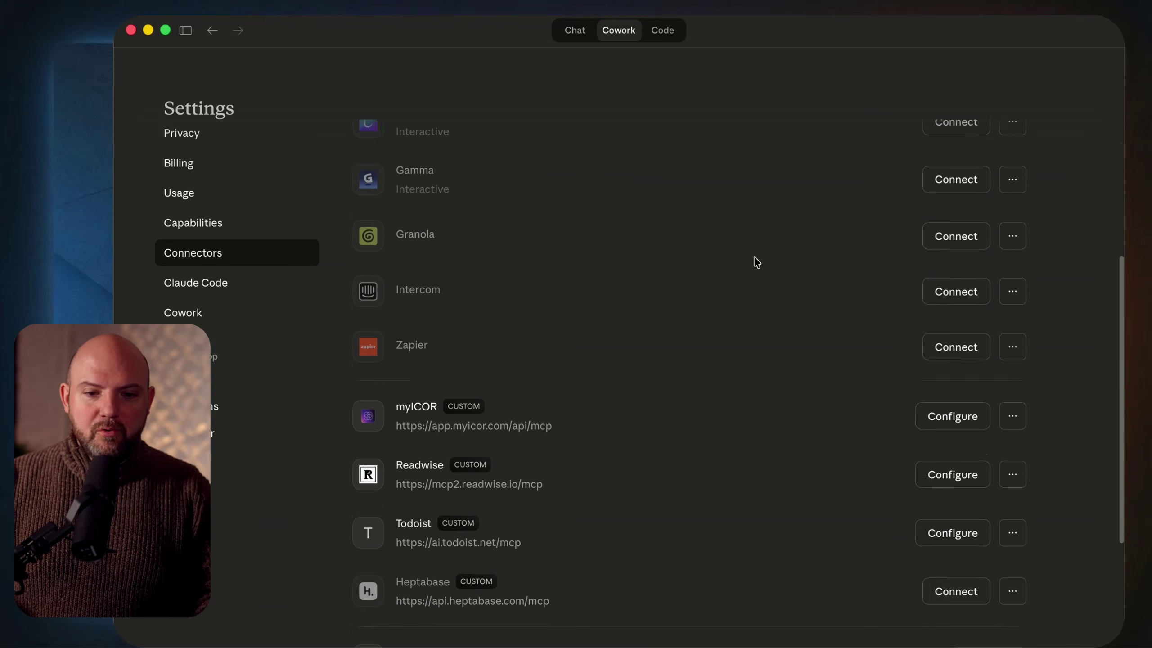
scroll(754, 260, down, 4)
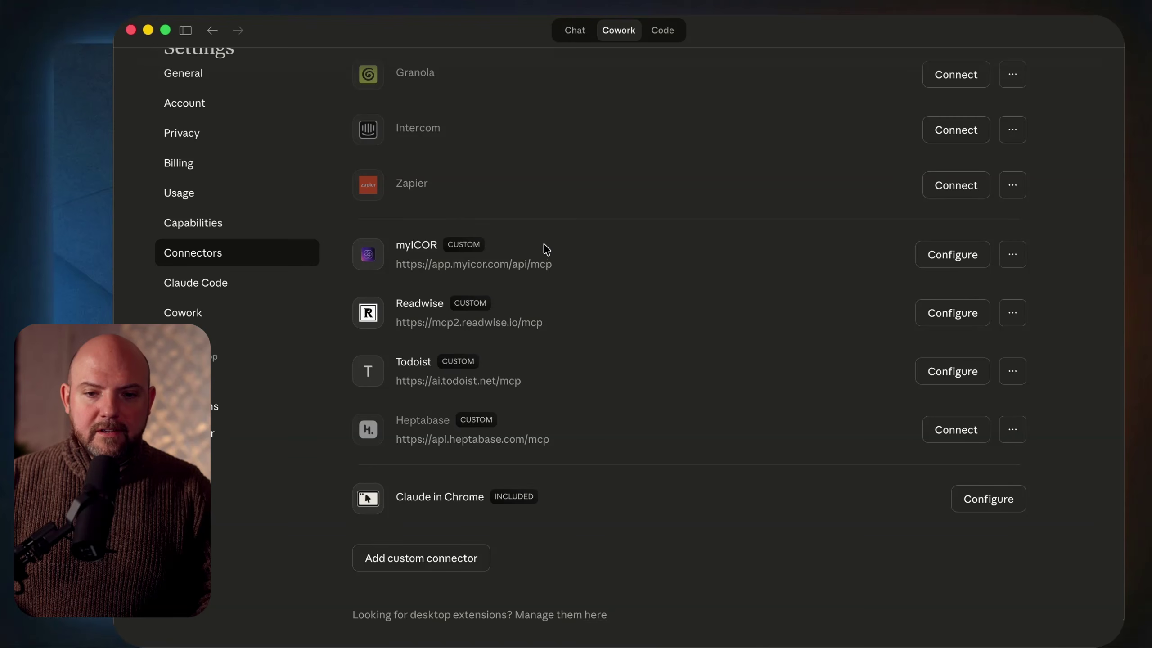
drag(393, 251, 699, 263)
click(701, 263)
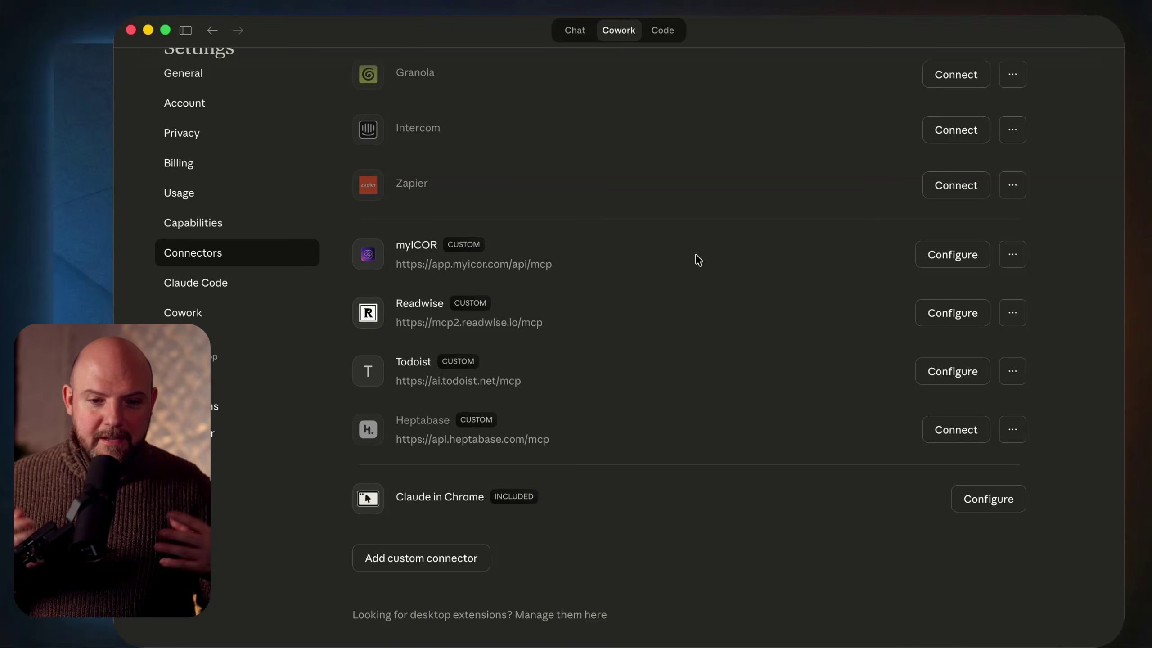
Step: Open the myICOR connector's configuration and expand its list of other tools
scroll(347, 439, down, 2)
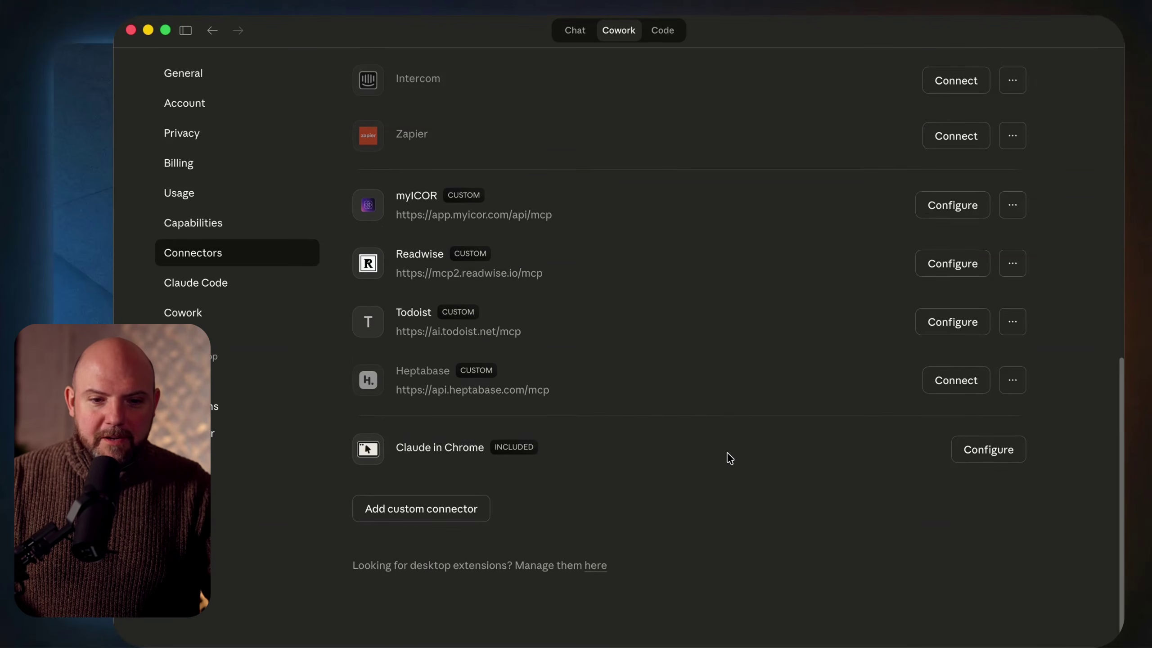
scroll(816, 399, up, 3)
click(939, 292)
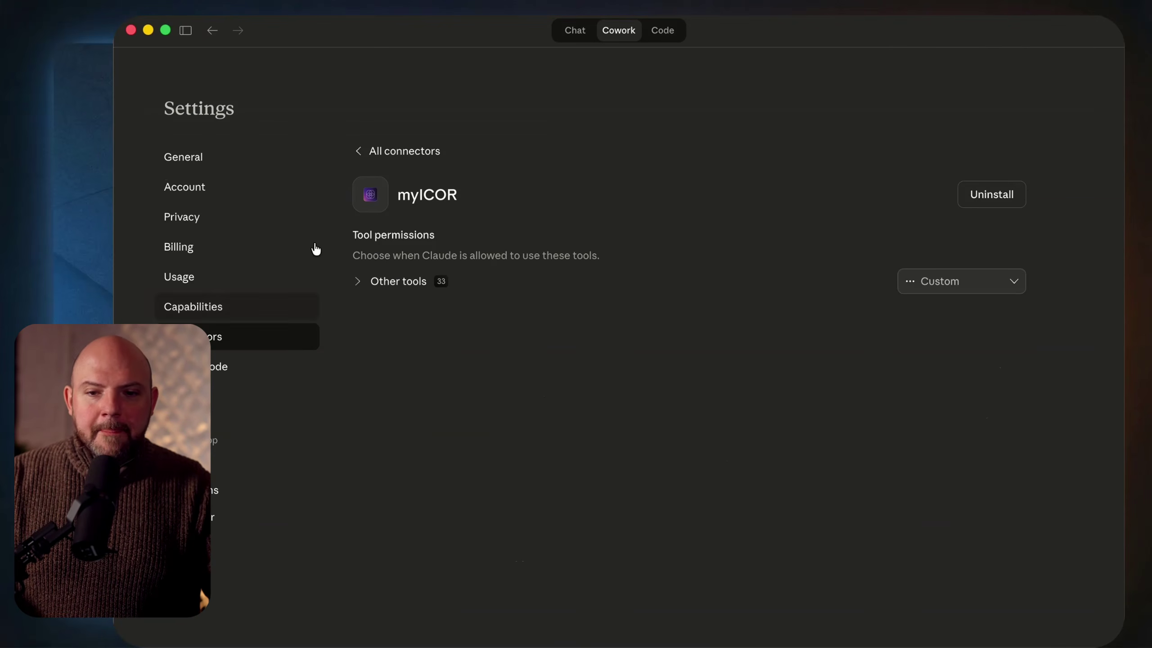
click(396, 281)
Step: Examine the myICOR connector's individual tool permissions, from the admin tools through the get and search tools
scroll(592, 429, down, 10)
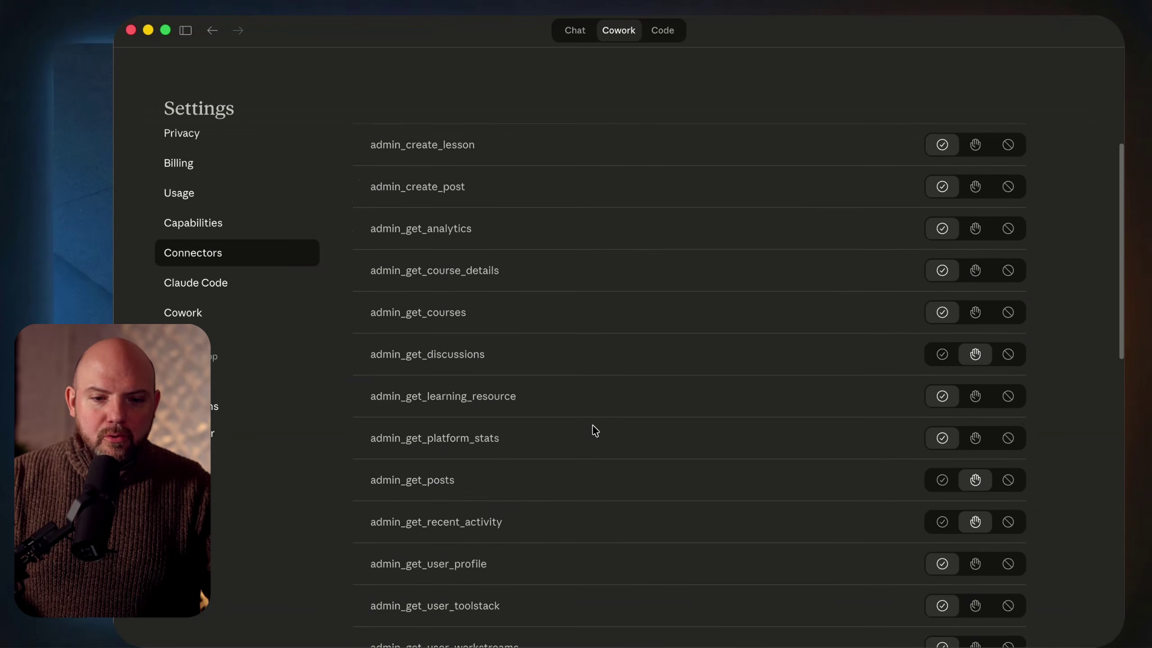
scroll(594, 430, up, 10)
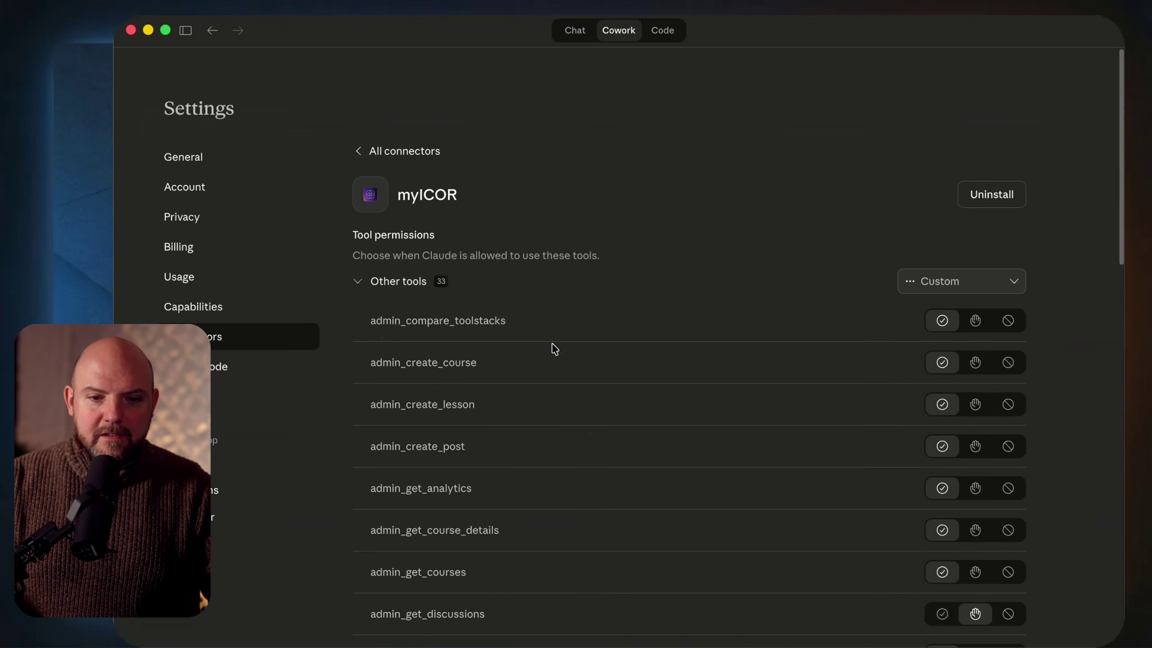
scroll(550, 401, down, 10)
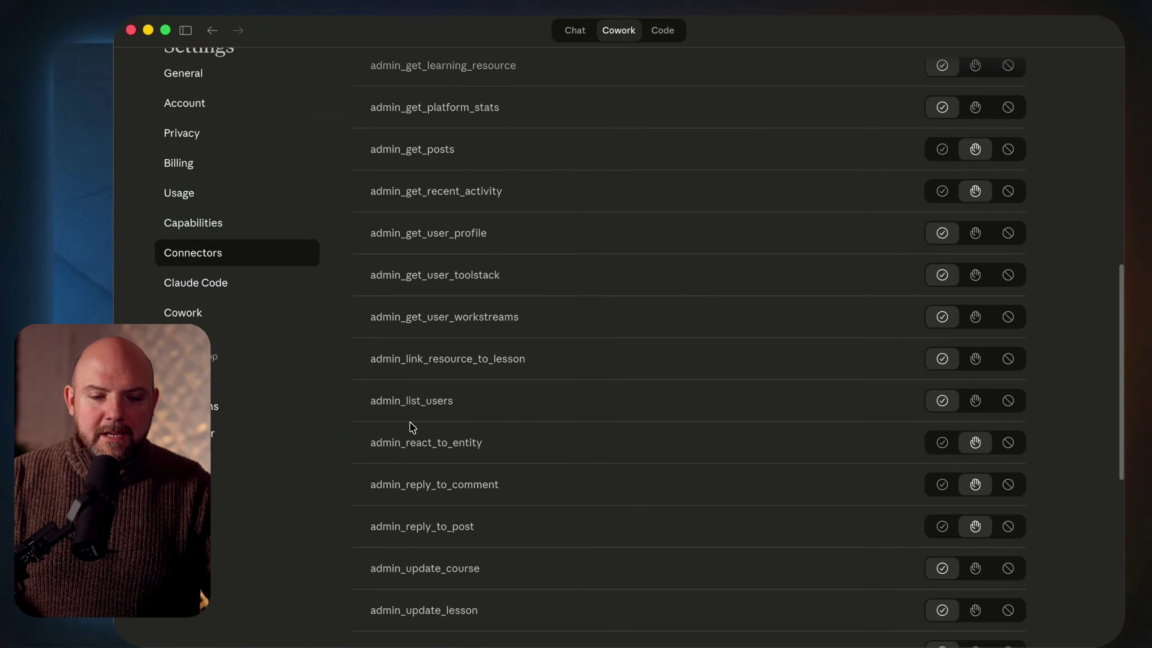
scroll(472, 424, down, 8)
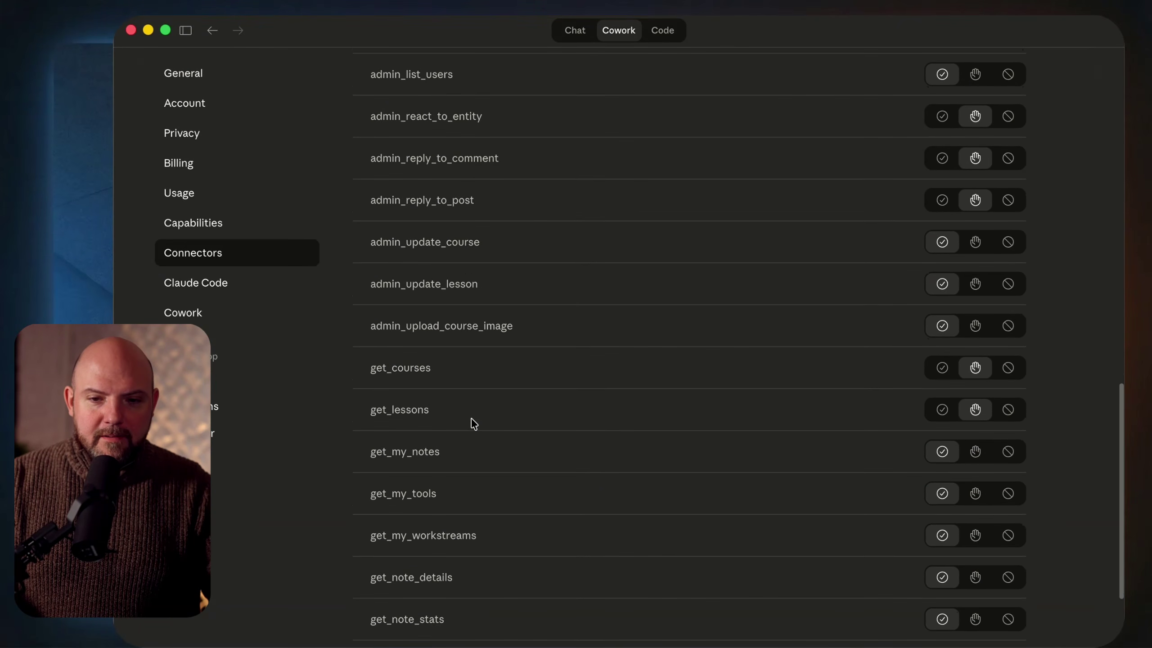
scroll(473, 422, down, 3)
scroll(746, 430, down, 1)
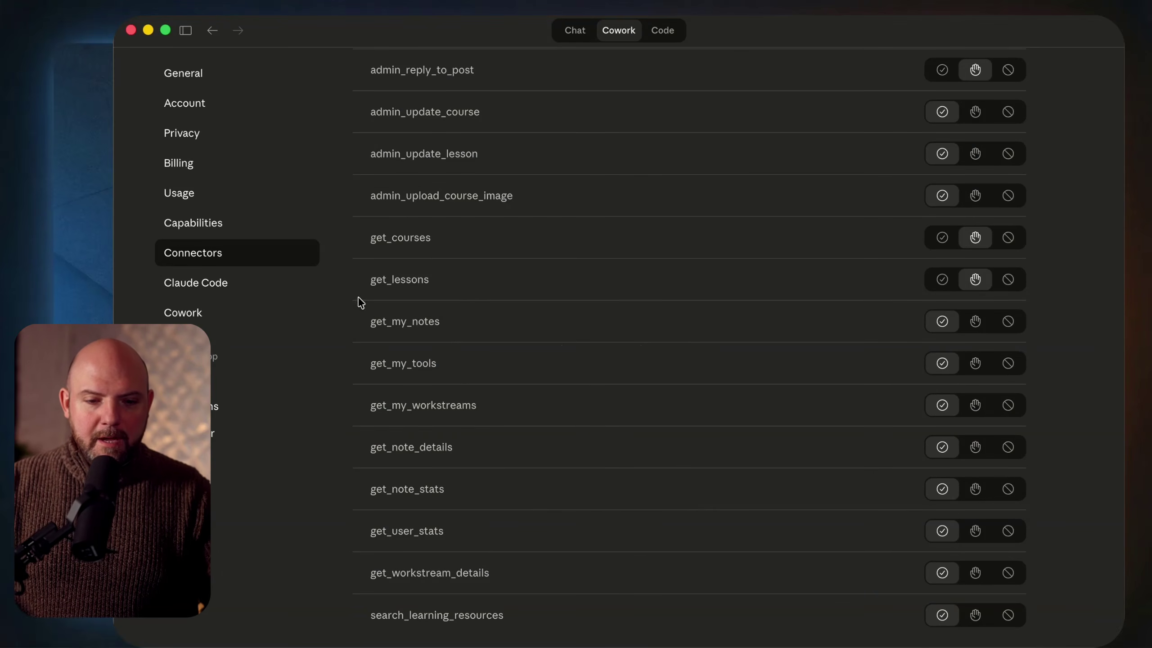
drag(368, 231, 537, 589)
click(546, 576)
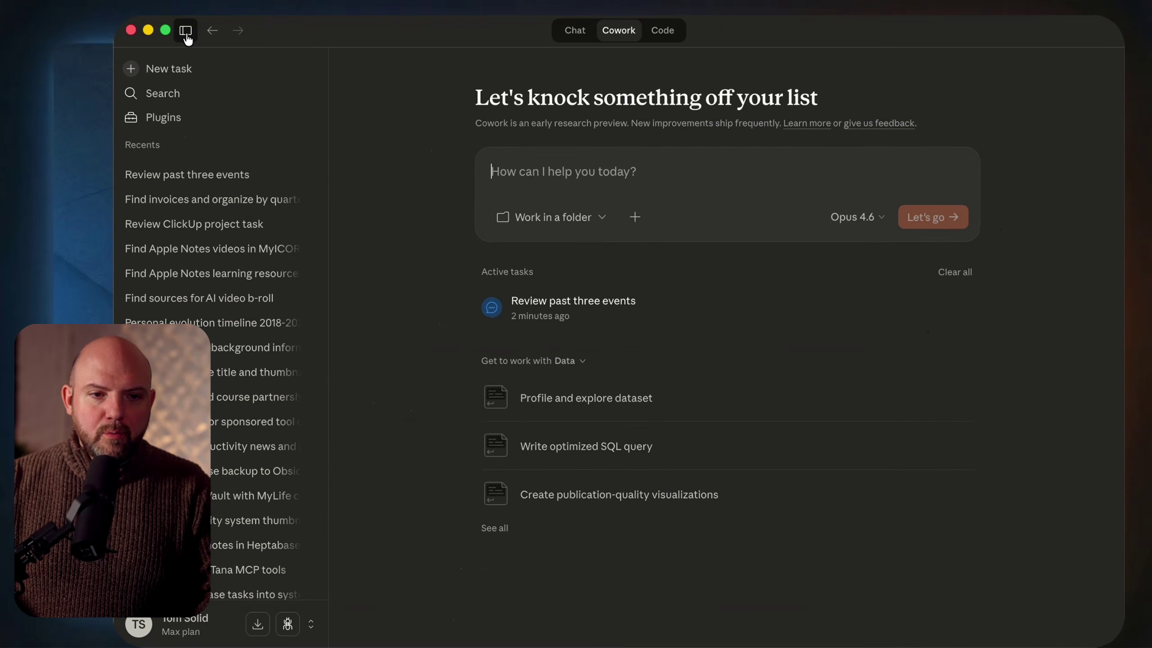
Step: Collapse the sidebar on the new Cowork task page and view the task's folder and connector options
click(185, 33)
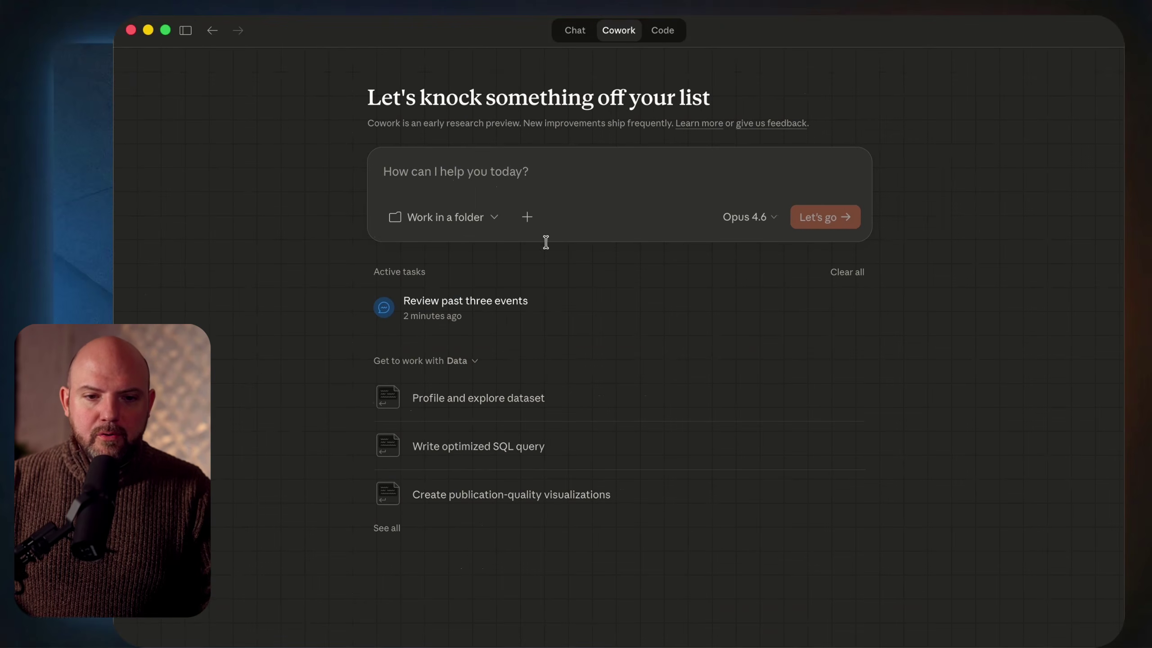
click(454, 222)
click(499, 223)
click(525, 218)
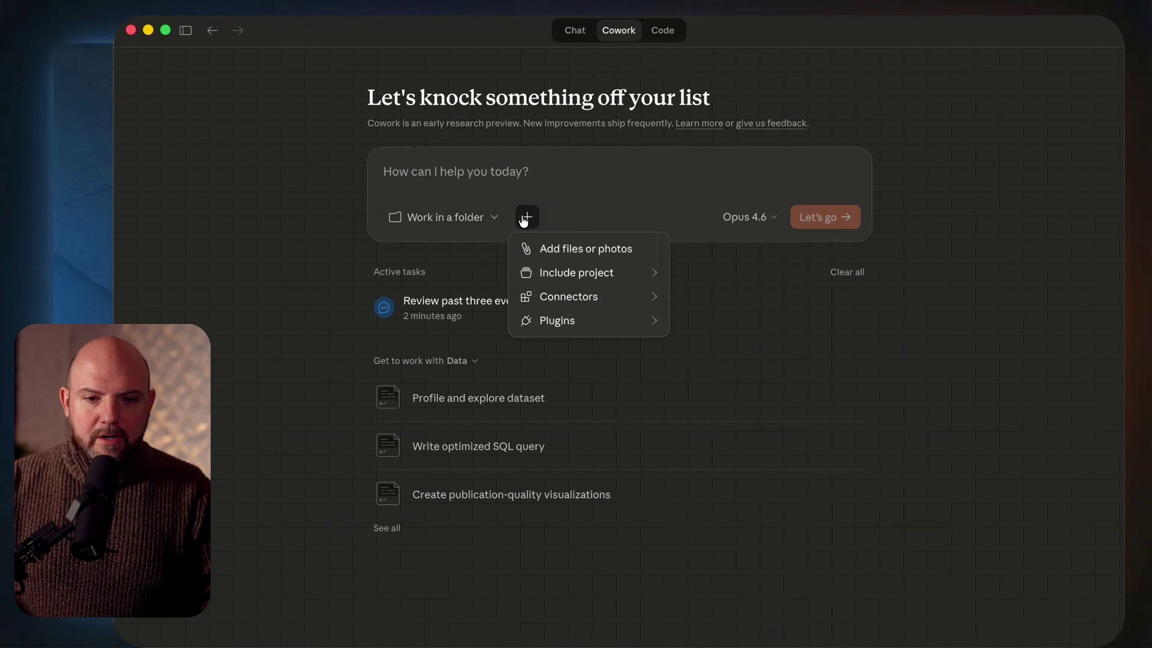
mouse_move(590, 296)
Step: Send the new task prompt "any myicor articles or videos about Claude Cowork?"
click(453, 177)
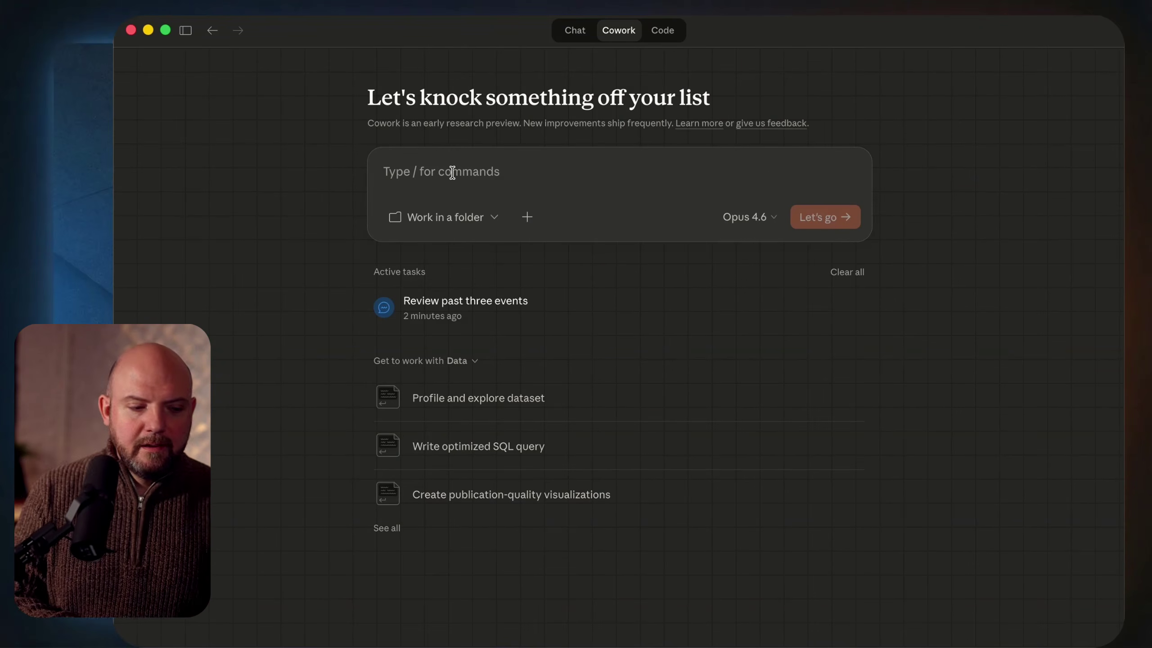
text(any myicor articles or videos abo)
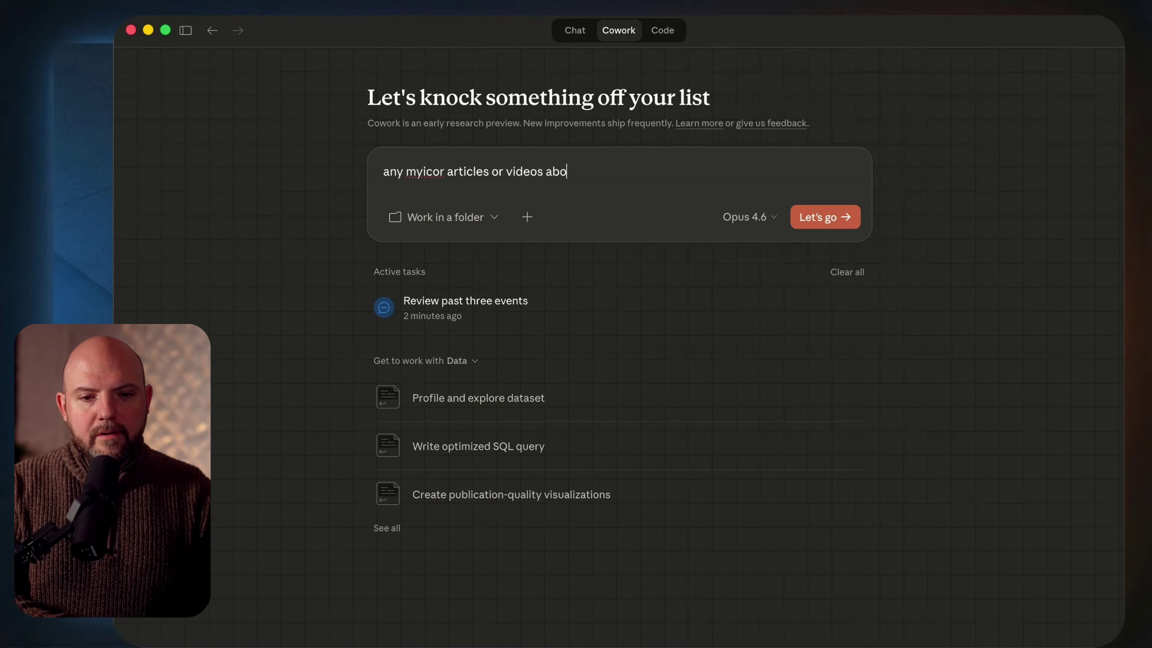
text(rk?)
key(Return)
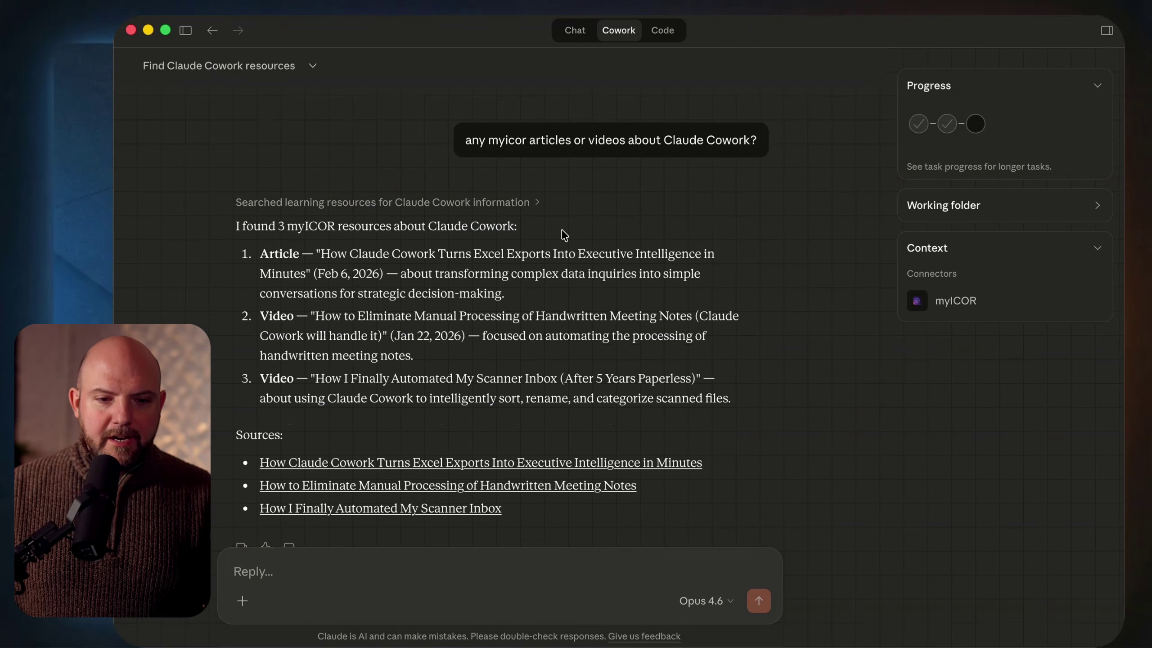
Step: Read through the listed myICOR resources and open the external source "How to Eliminate Manual Processing of Handwritten Meeting Notes"
drag(331, 273, 414, 267)
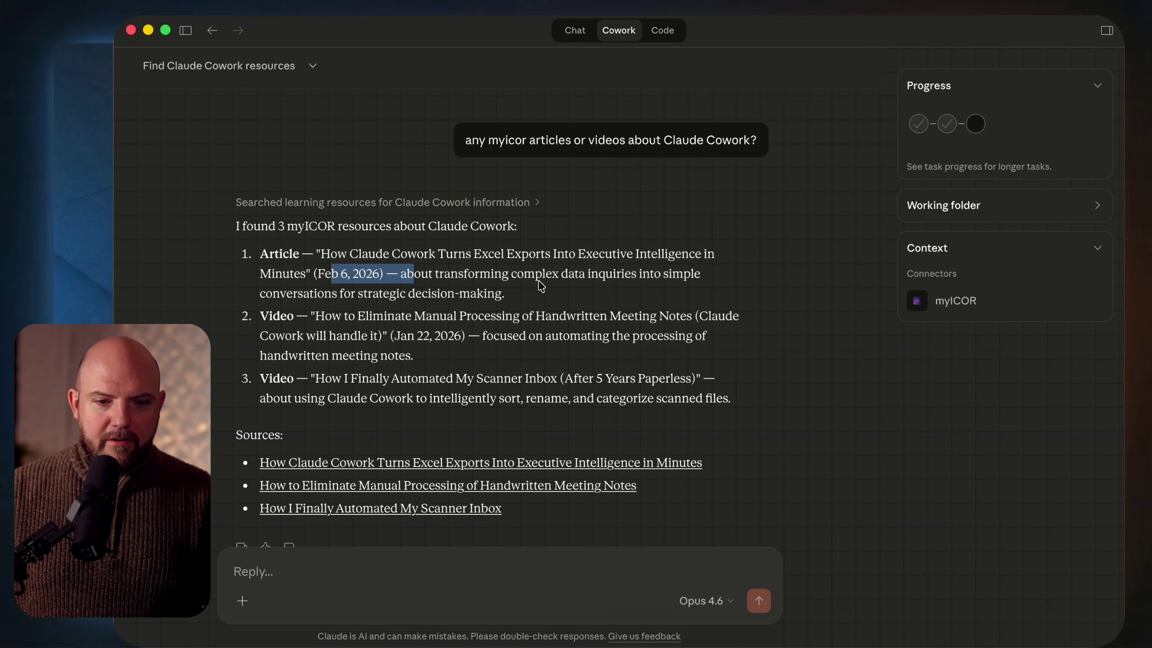
drag(324, 317, 718, 321)
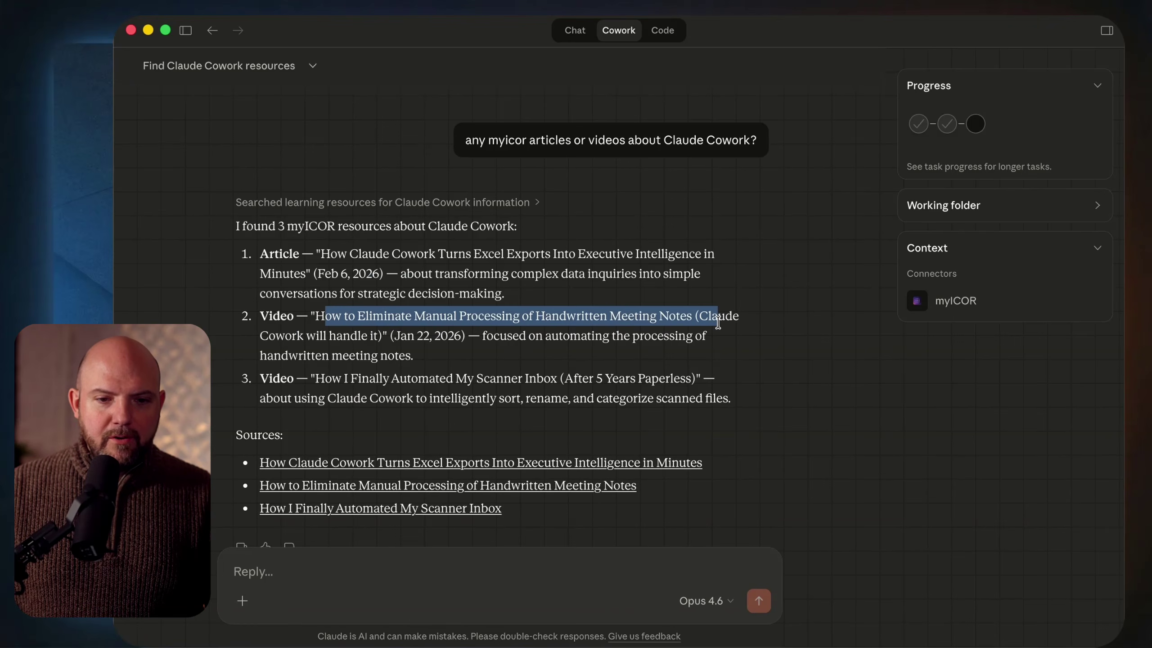
click(636, 368)
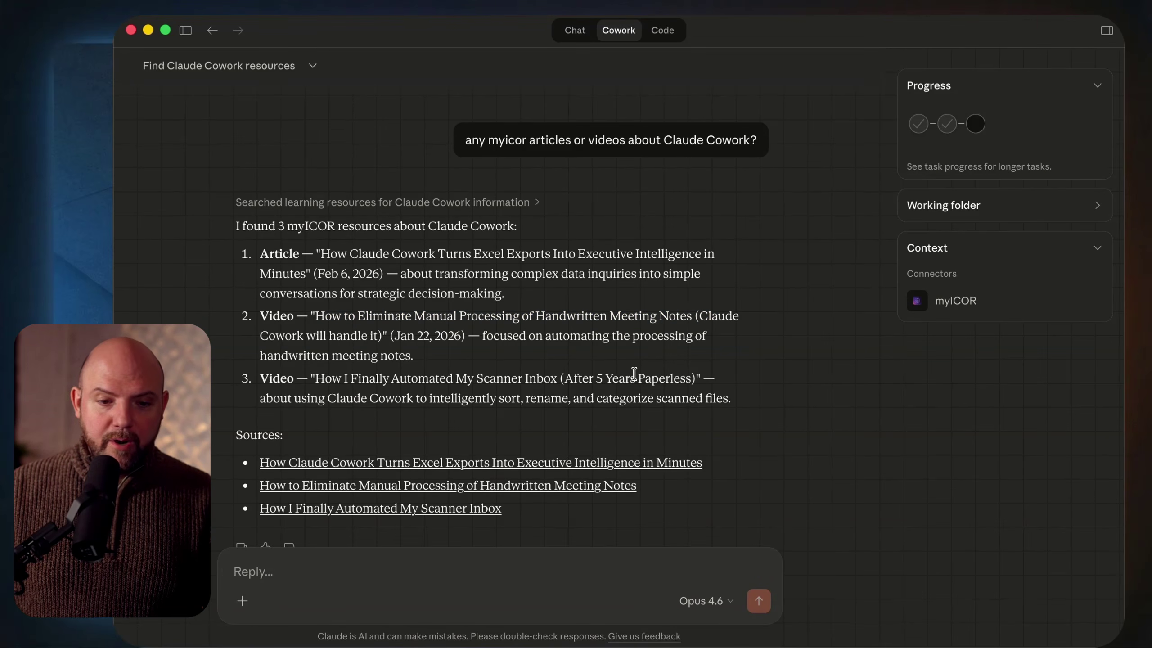
click(523, 404)
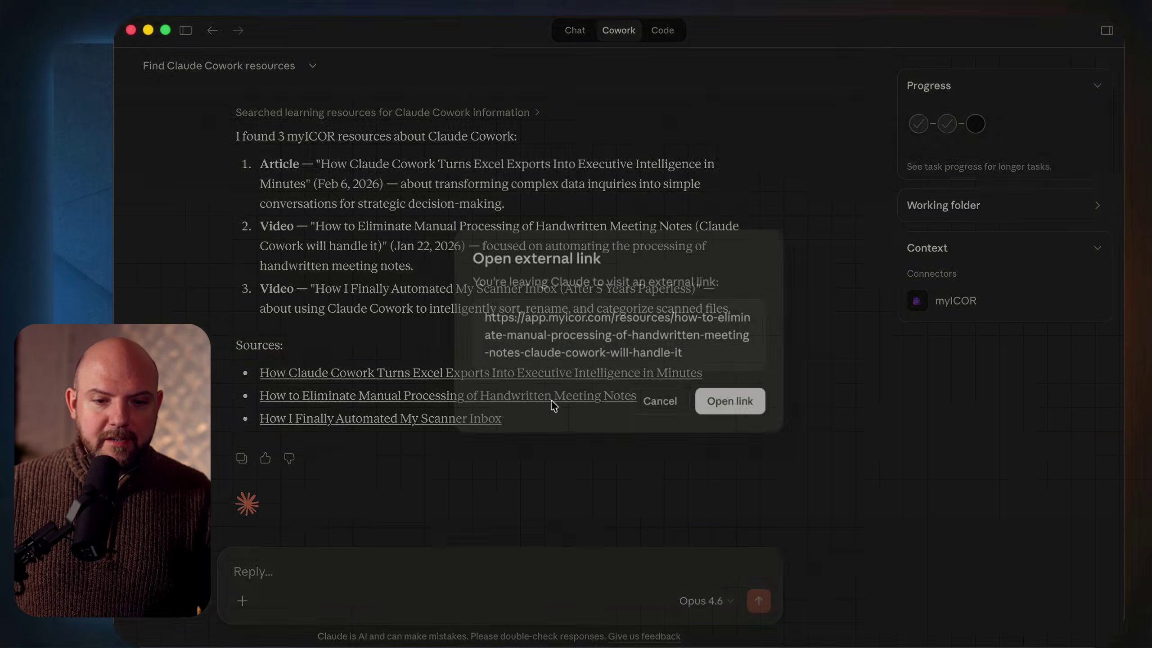
click(732, 399)
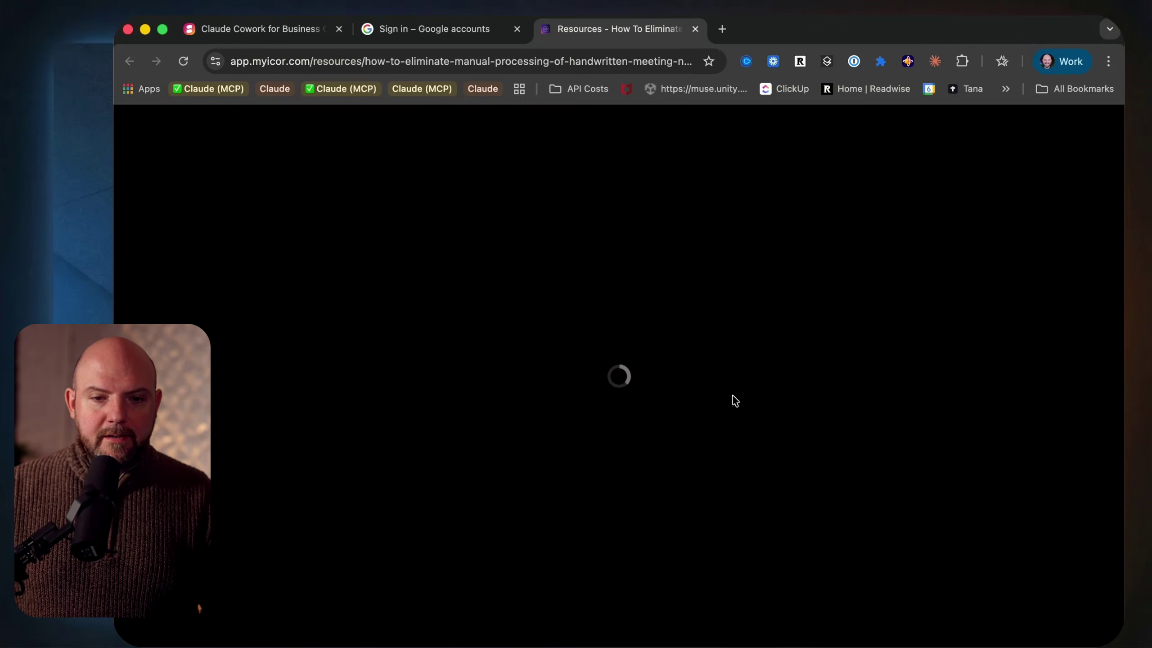
Step: View the handwritten meeting notes resource page with its embedded video, and minimize the browser to return to the Claude task
scroll(735, 401, down, 5)
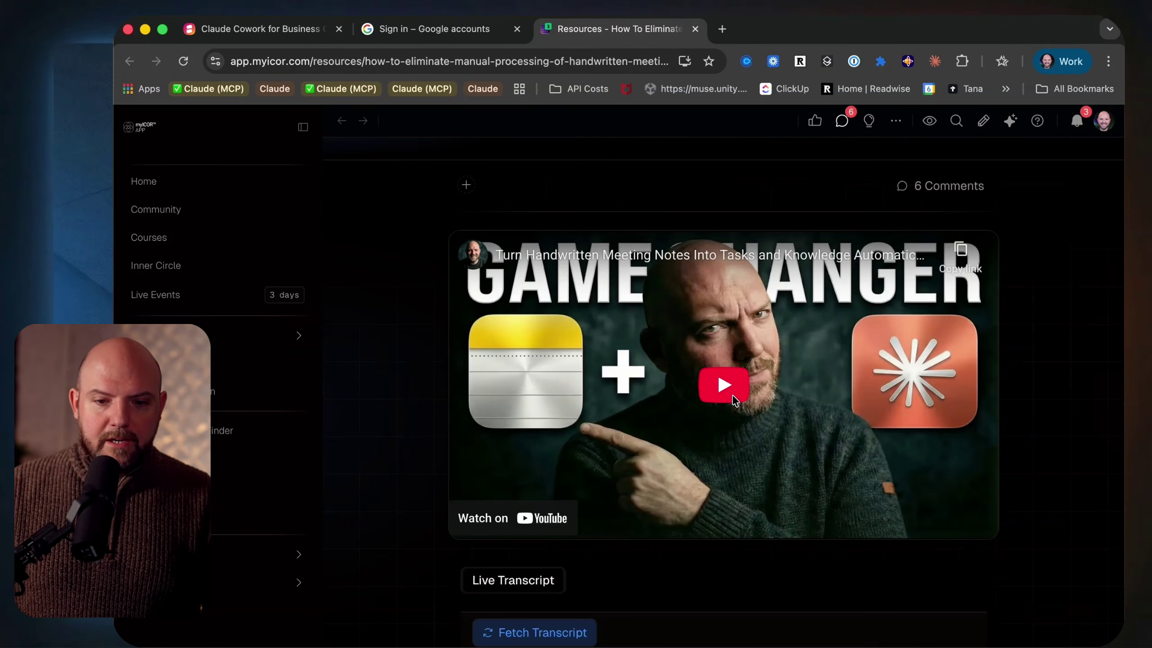
scroll(723, 311, up, 5)
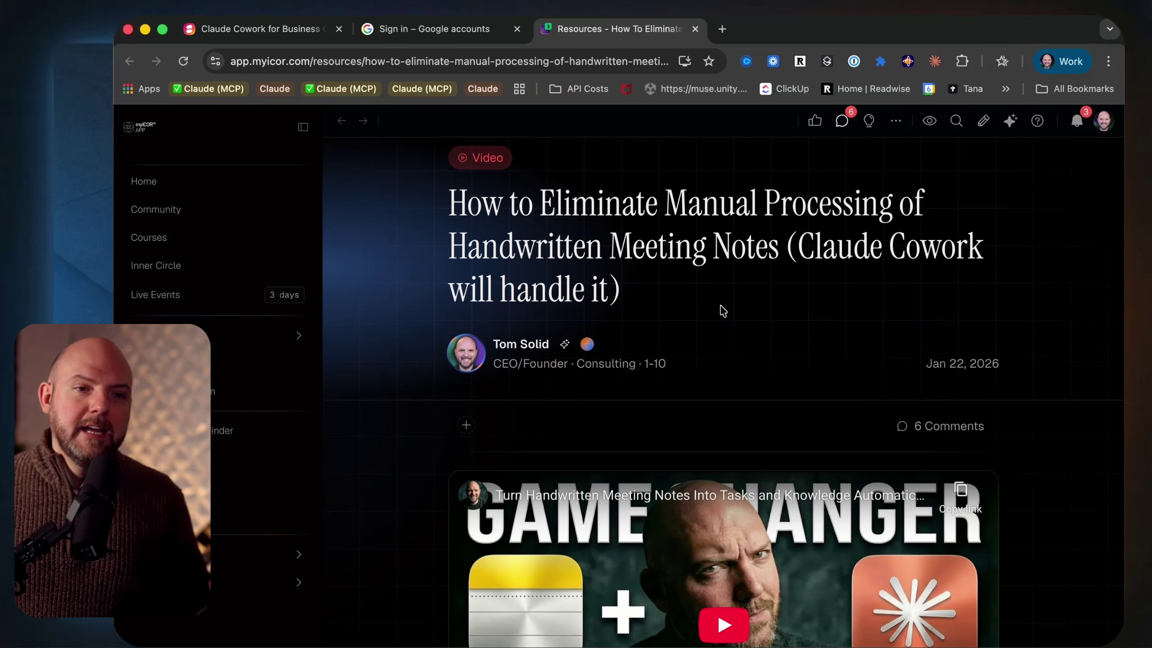
mouse_move(590, 642)
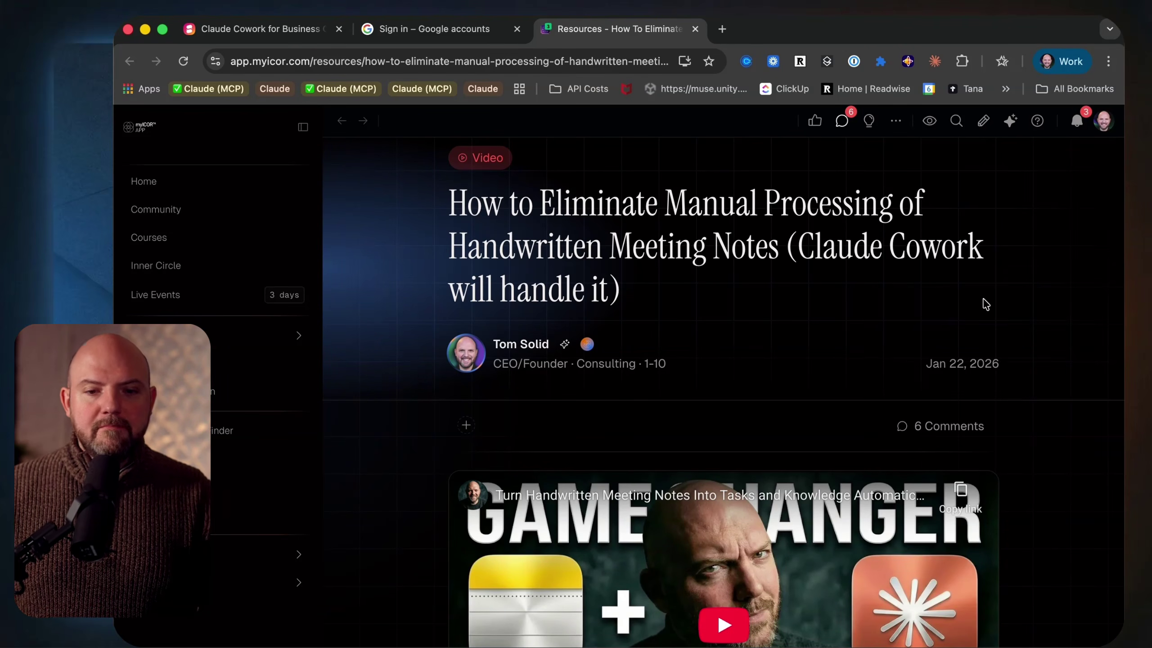
click(145, 30)
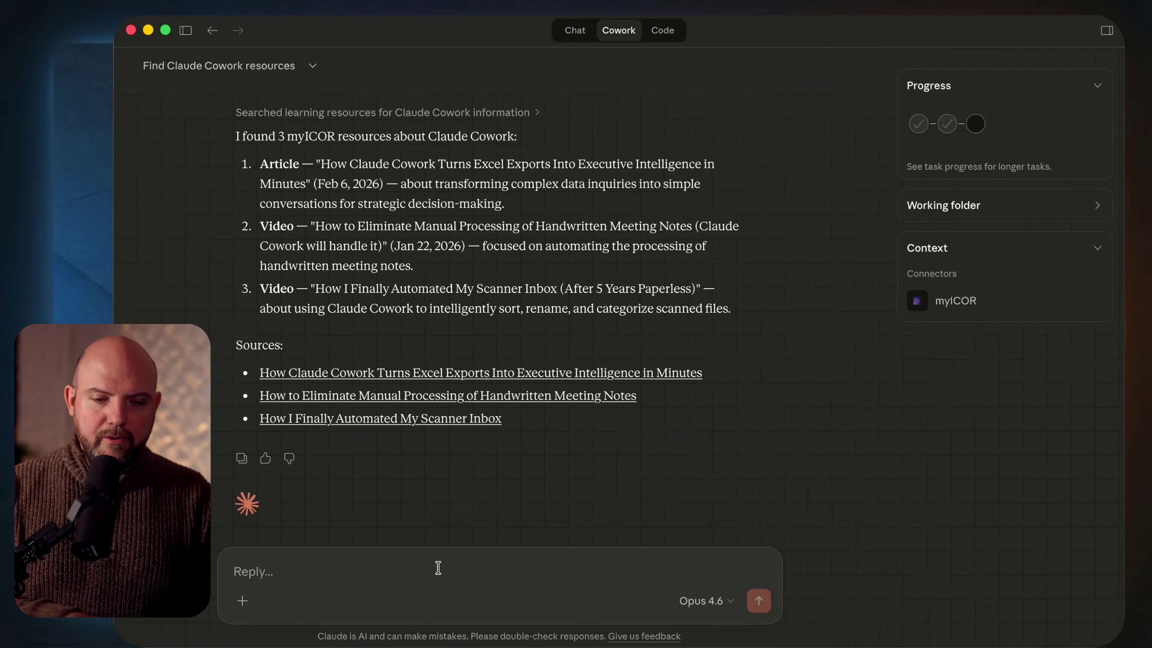
Step: Send the follow-up prompt "what's in my pkm tool stack?" and view the start of the reply
text(what's in my)
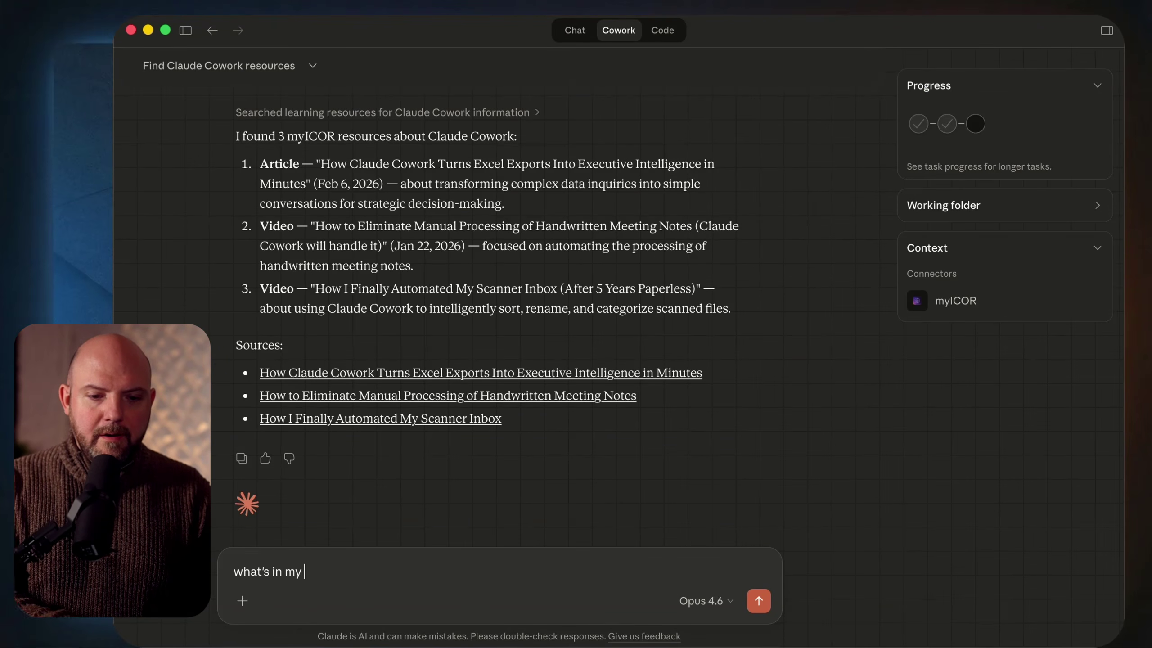
text( pkm tool stack?)
key(Return)
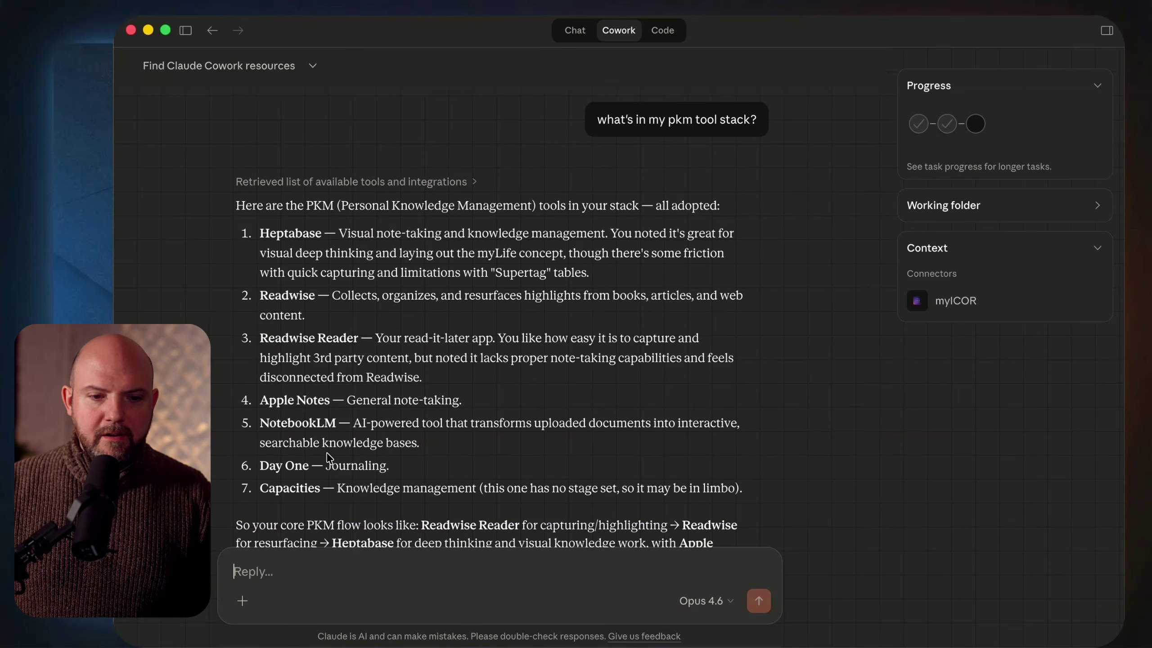
scroll(340, 483, up, 5)
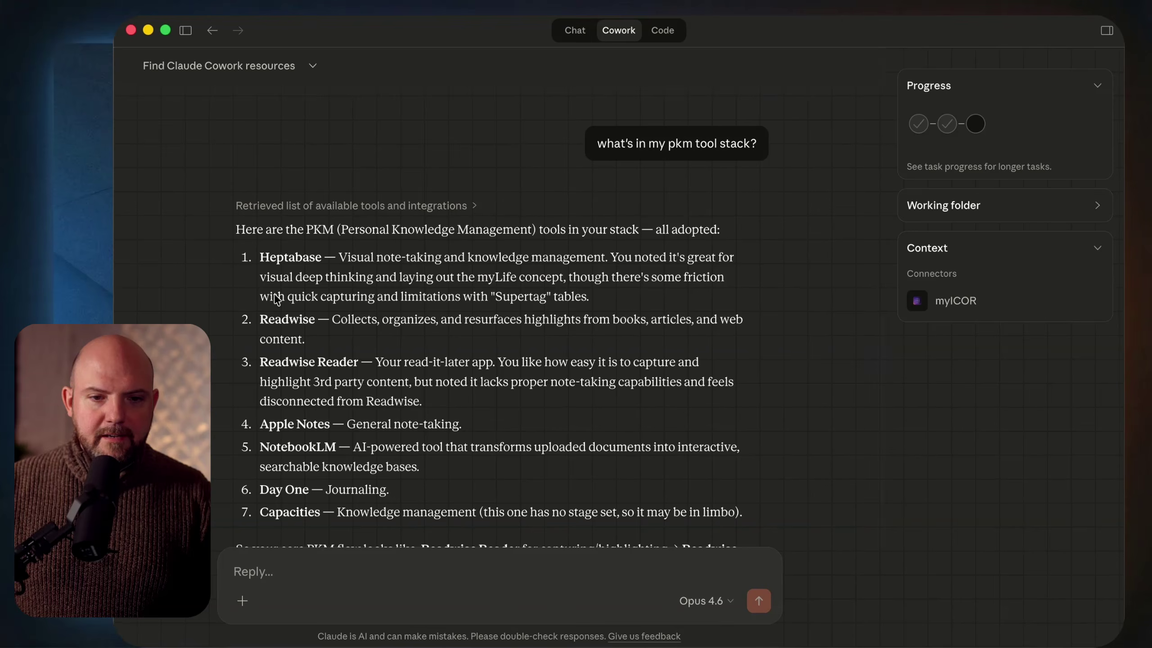